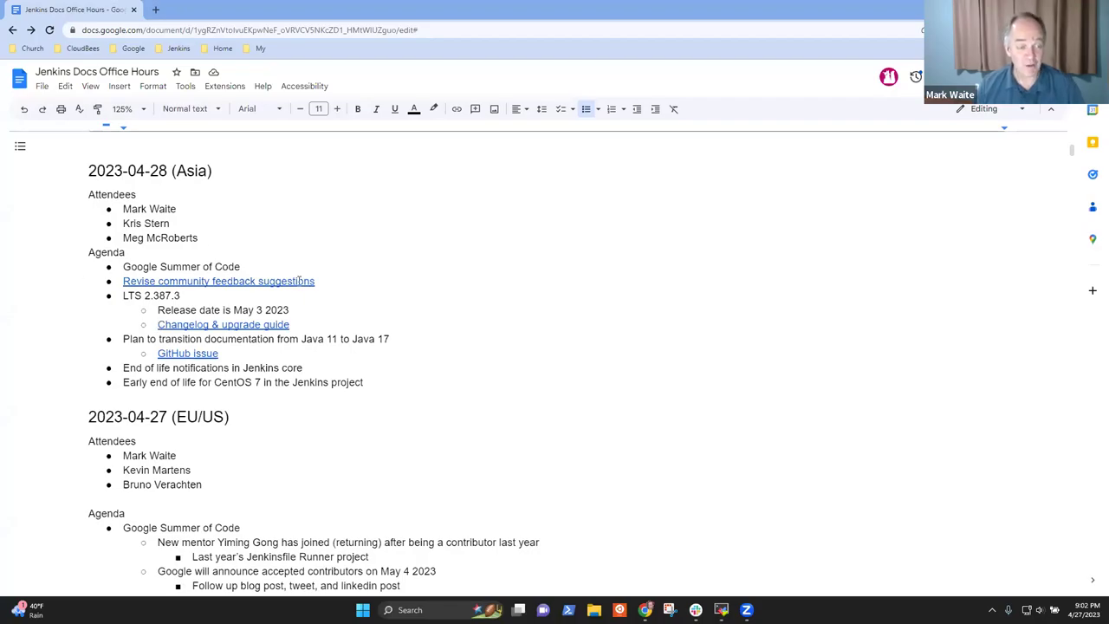
- Select the 2023-04-28 (Asia) agenda lines from Google Summer of Code down to LTS 2.387.3
click(168, 170)
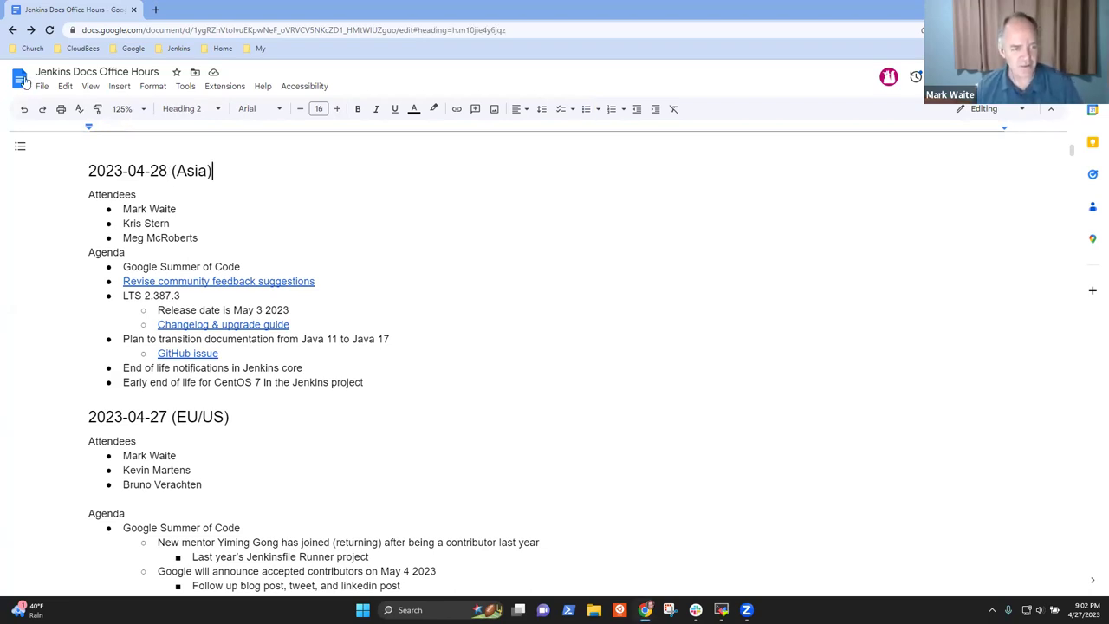
click(182, 266)
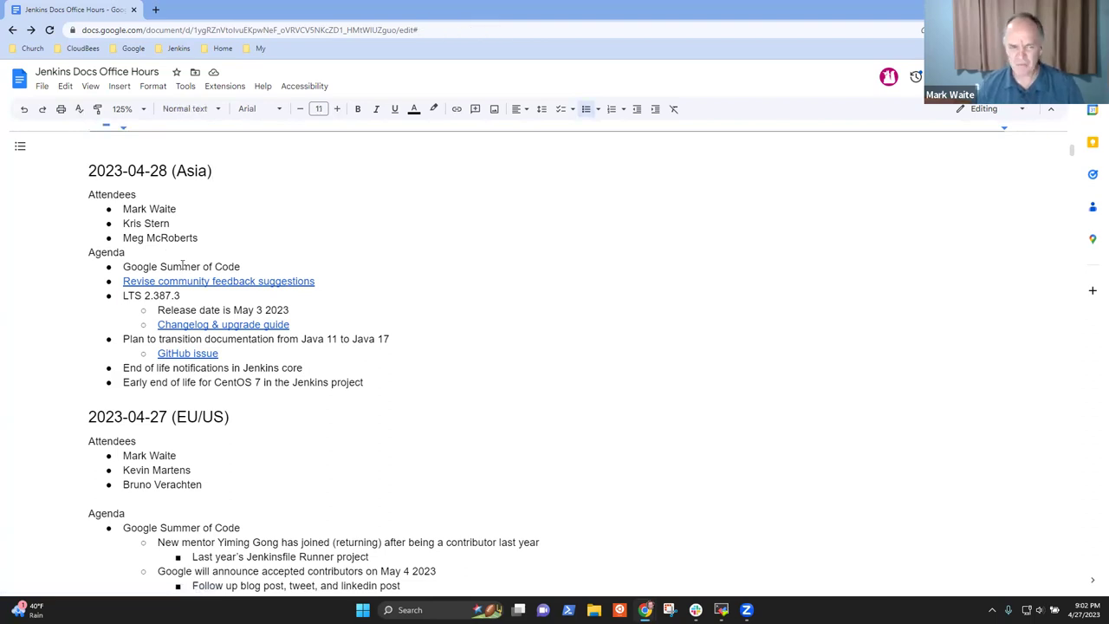
key(shift+End)
key(Down)
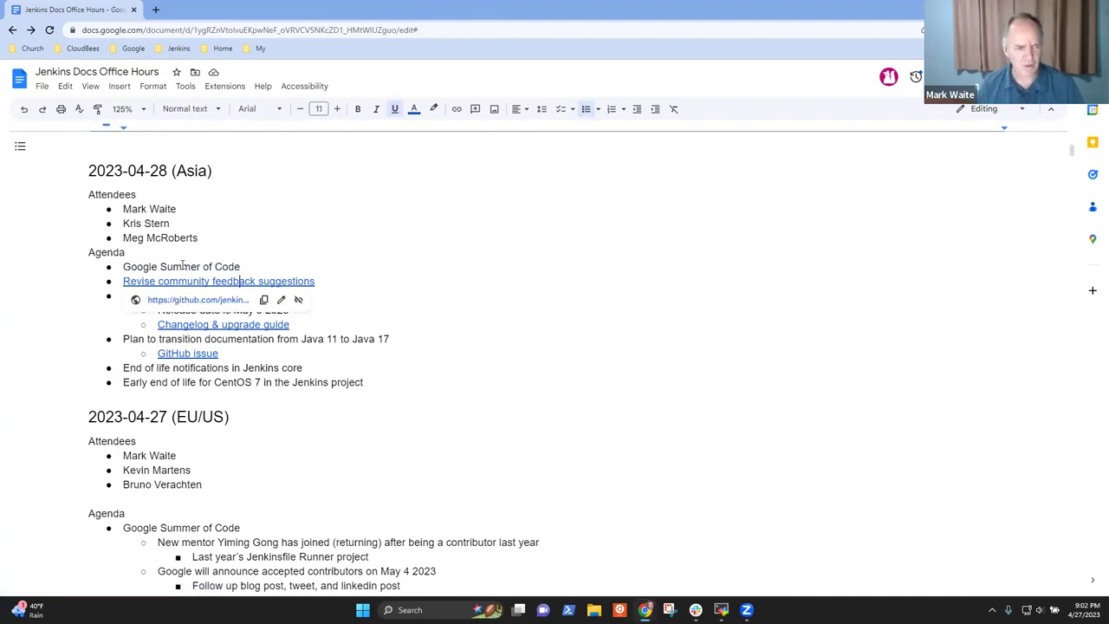
key(Home)
key(shift+End)
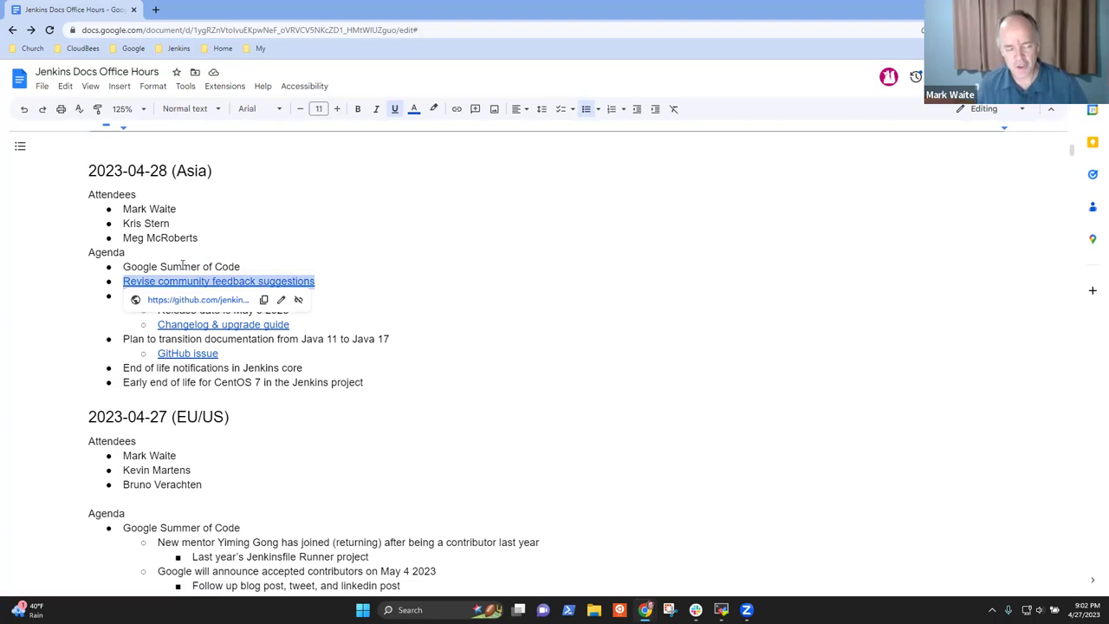
key(Down)
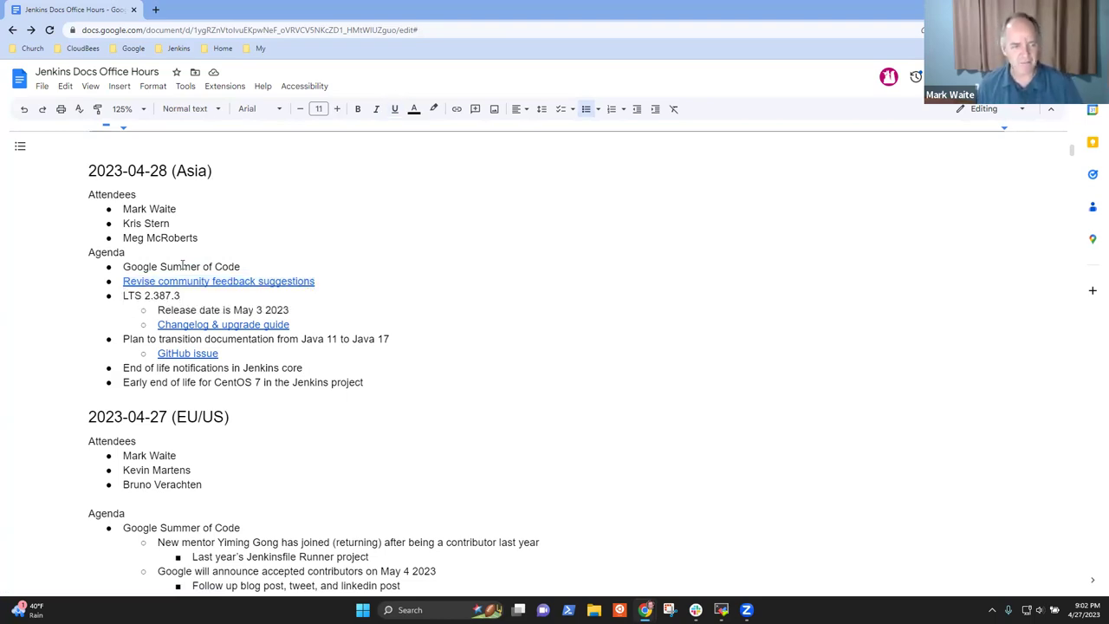
key(shift+Home)
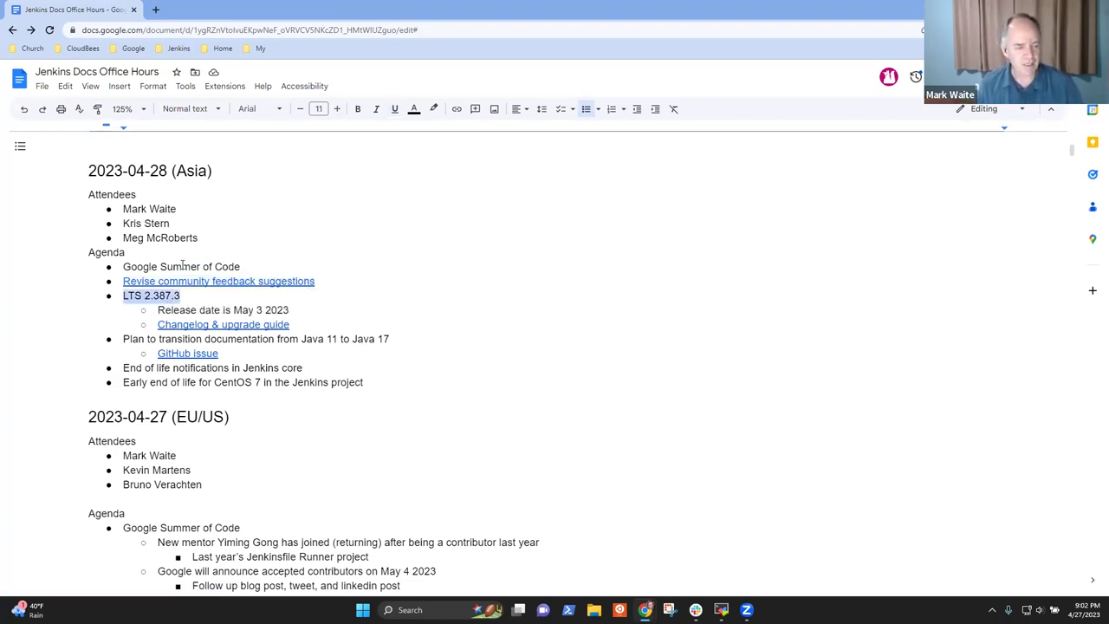
- Select the Java 17 and CentOS 7 agenda lines, then return to Google Summer of Code
key(Down)
key(Down)
key(Down)
key(shift+End)
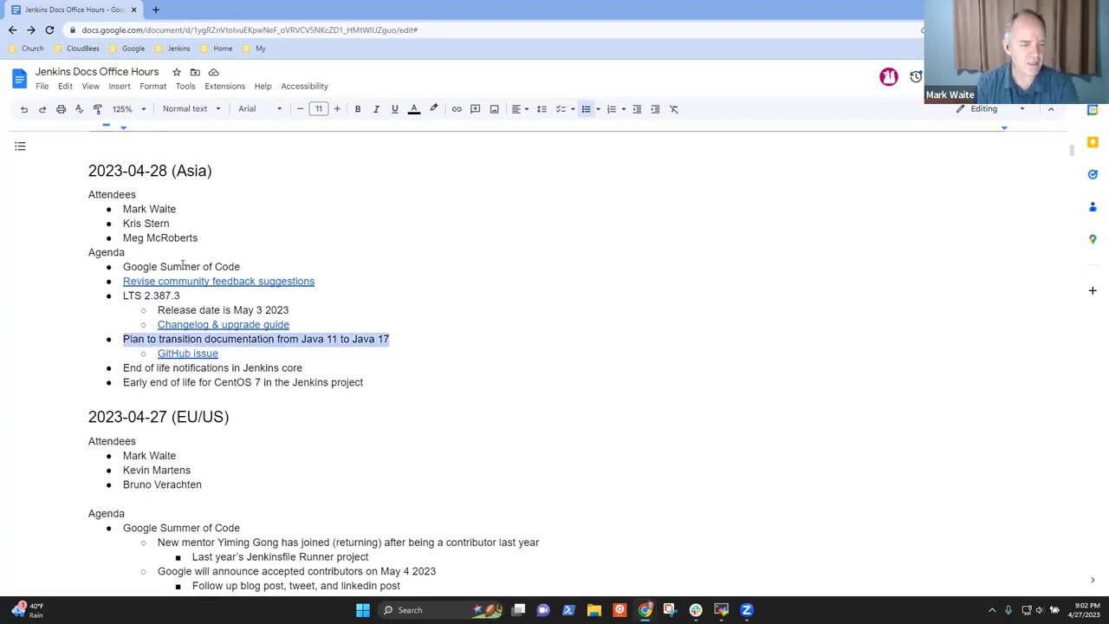
key(Down)
key(Down)
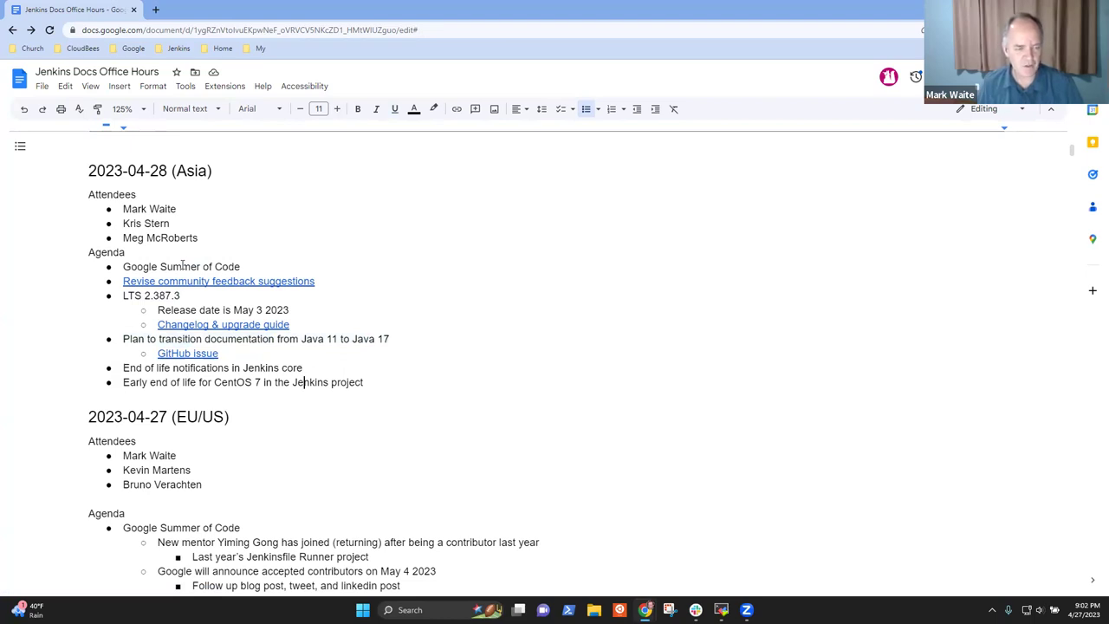
key(shift+End)
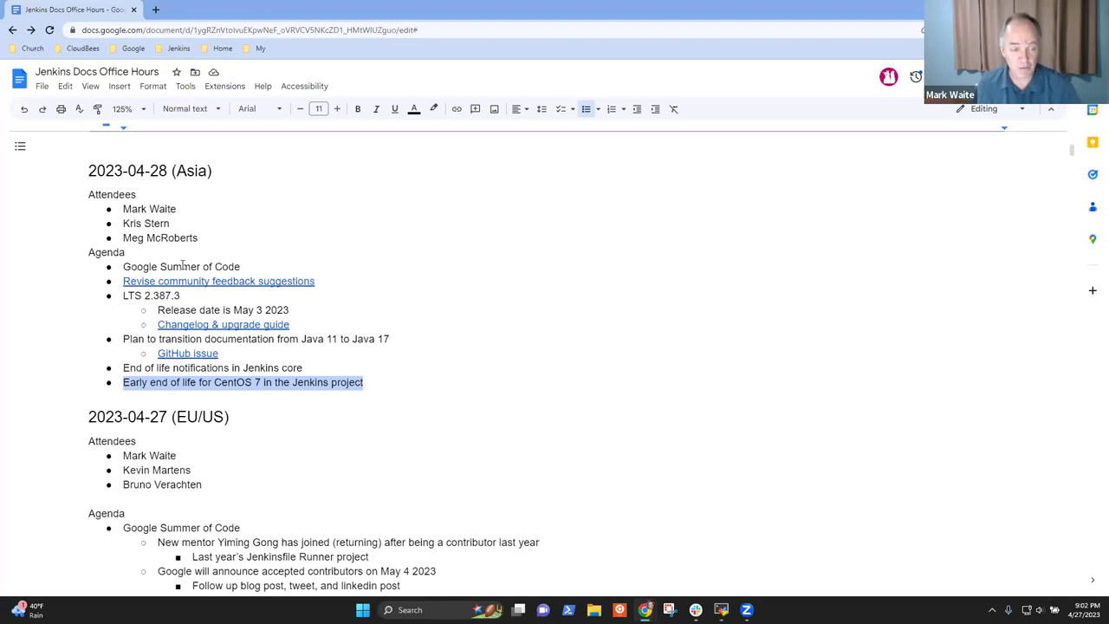
key(Up)
key(Up)
key(Up)
key(Up)
key(Up)
key(Up)
key(Up)
key(Up)
key(Up)
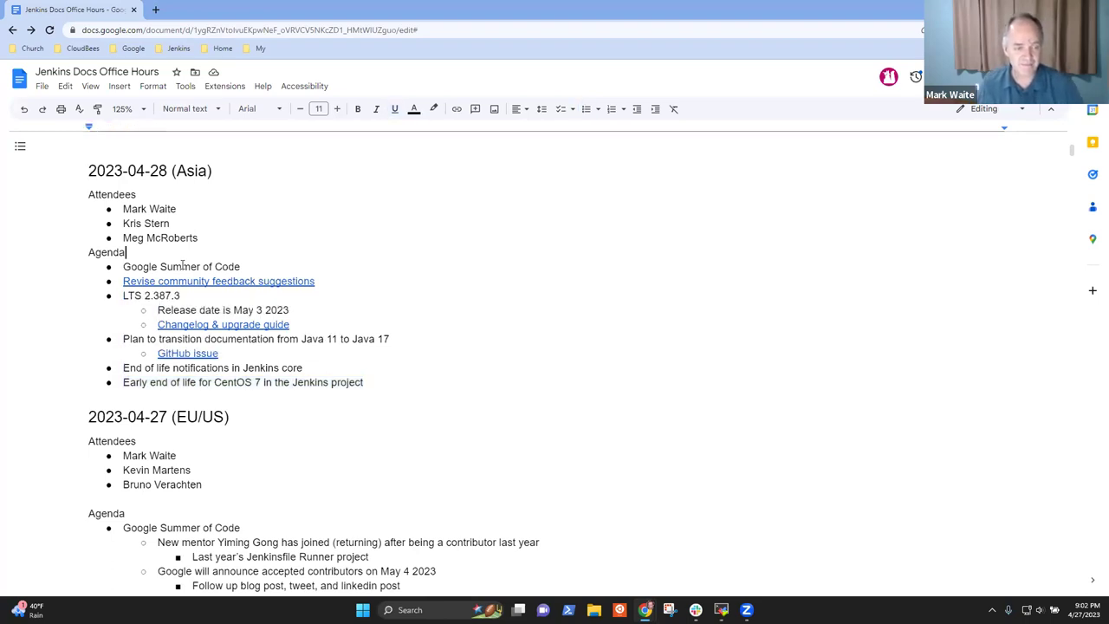
key(Right)
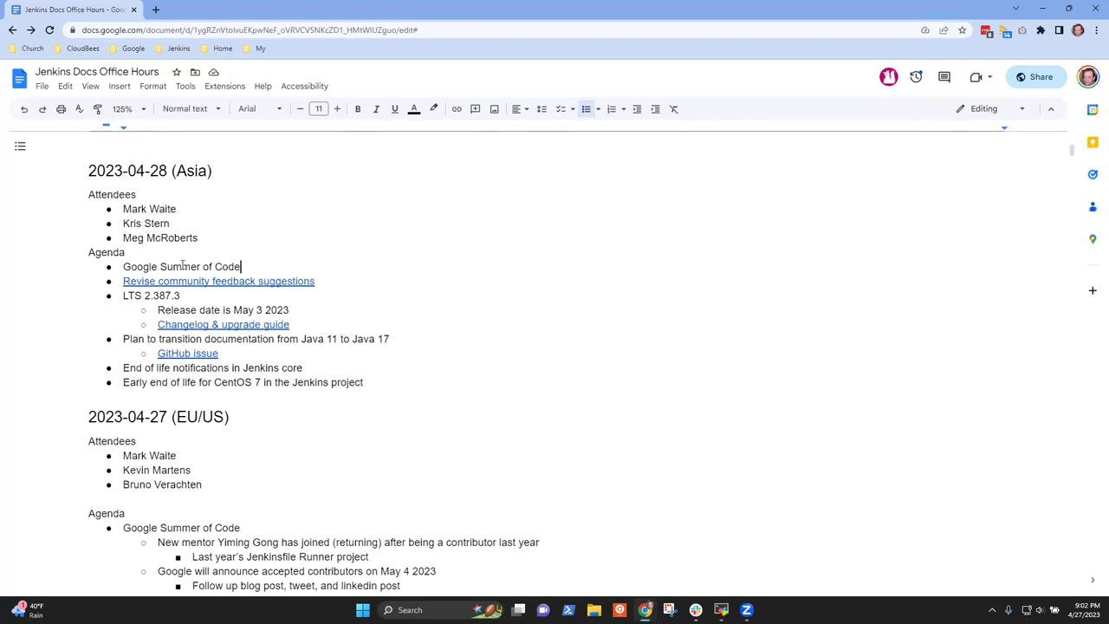
- Add the sub-bullet 'Official application has been submitted to Google' under Google Summer of Code
key(Return)
key(Tab)
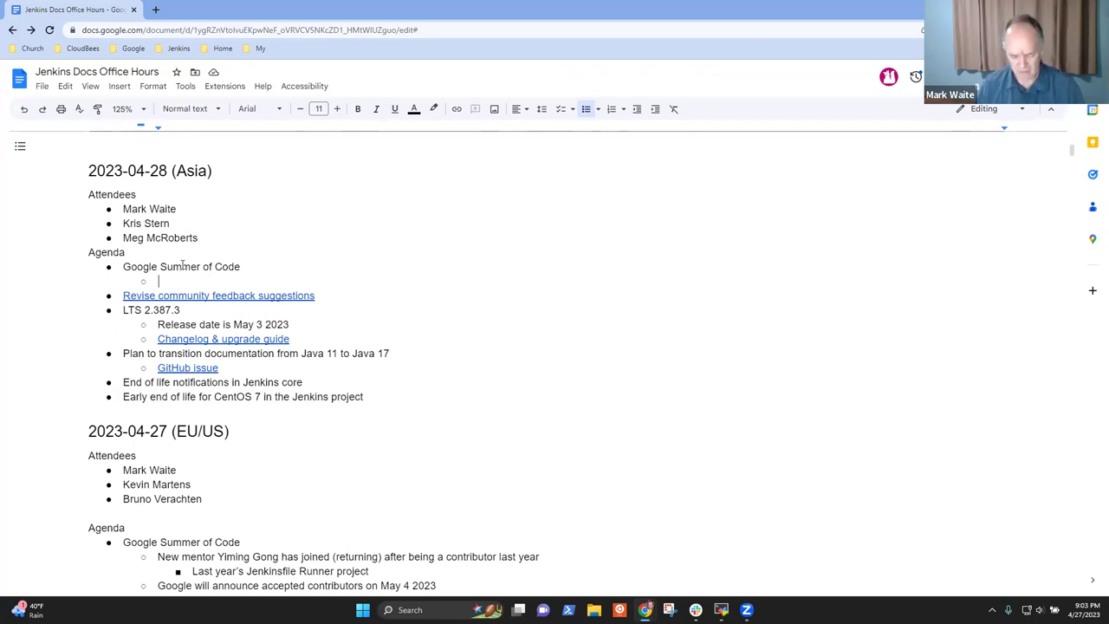
text(Official)
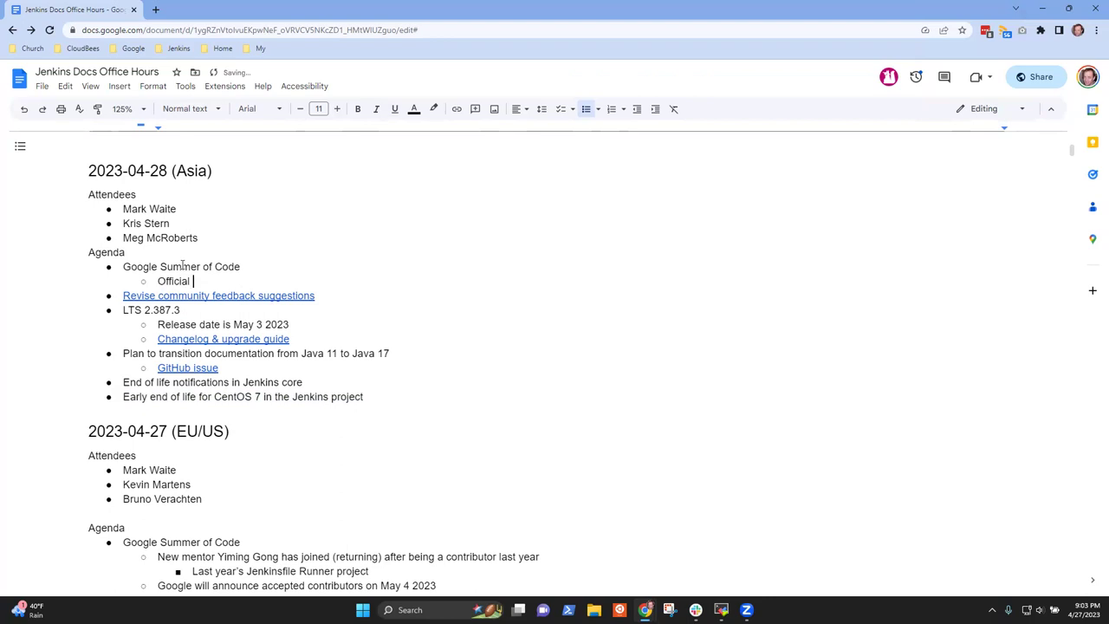
text( application has been sub)
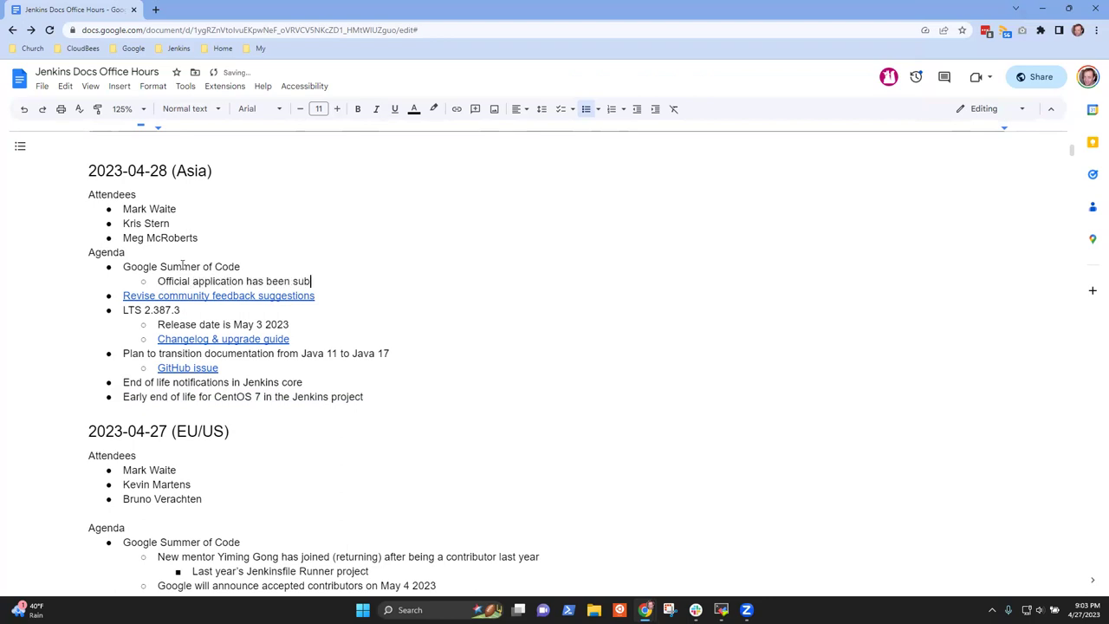
text(mitted and the)
key(BackSpace)
key(BackSpace)
key(BackSpace)
key(BackSpace)
key(BackSpace)
key(BackSpace)
key(BackSpace)
key(BackSpace)
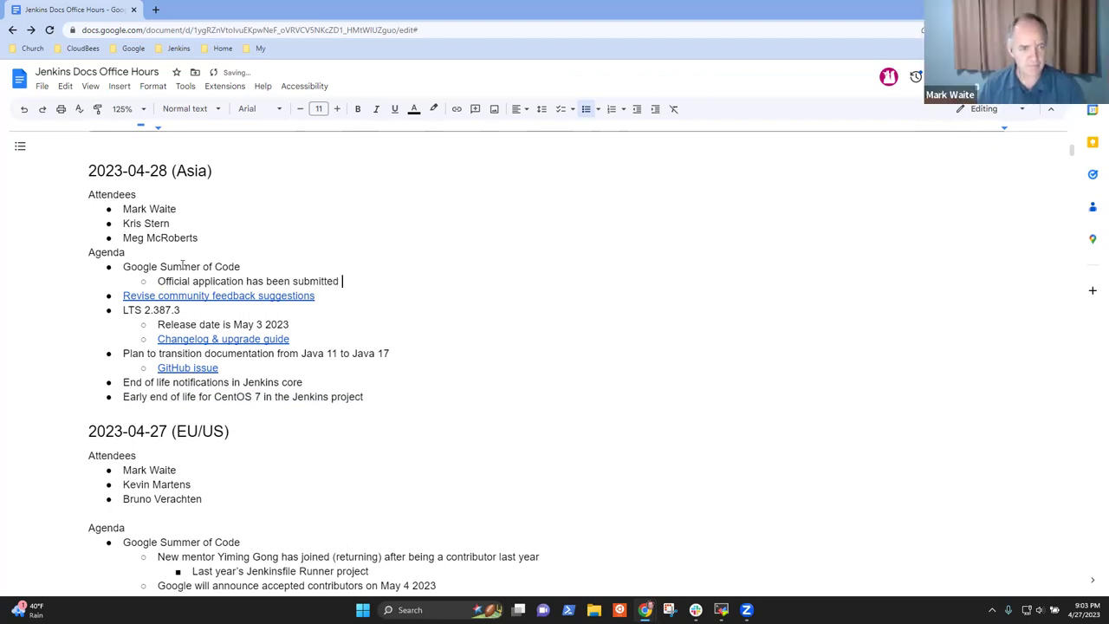
text(to Google)
- Add sub-bullets on the components being double-checked and 'Next milestone: May 4 - Google announces the projects'
key(Return)
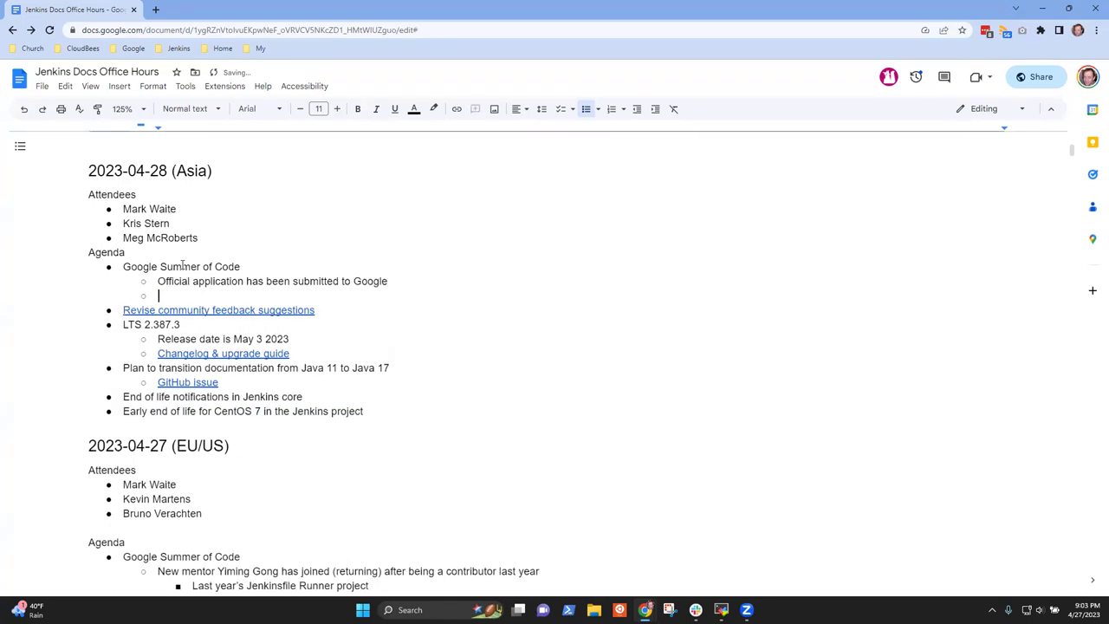
text(Kris has double checked )
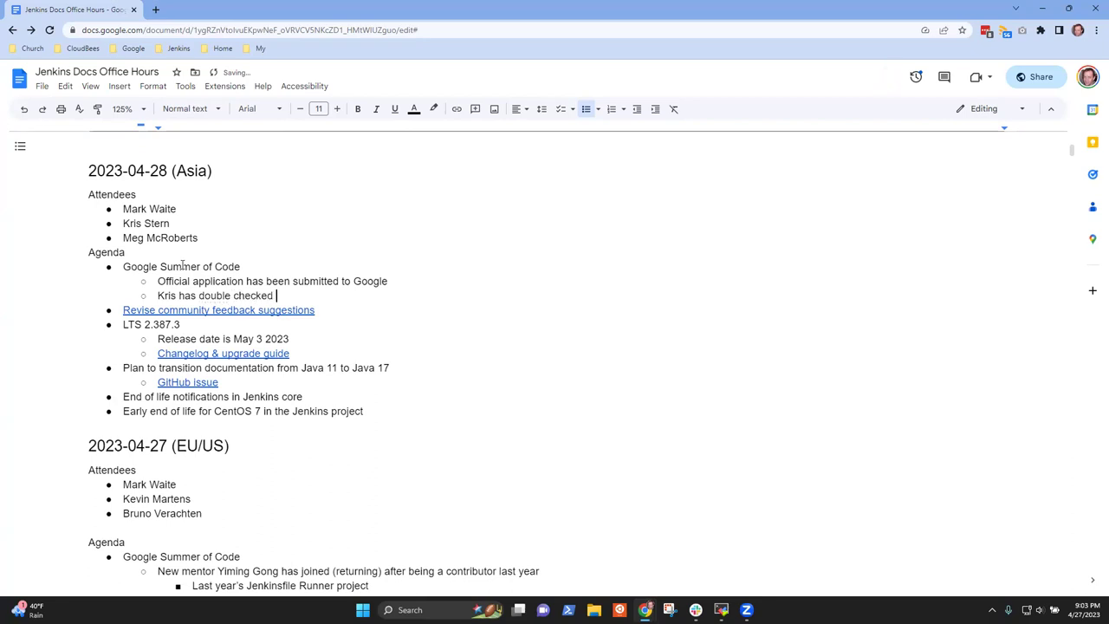
text(that all the components are )
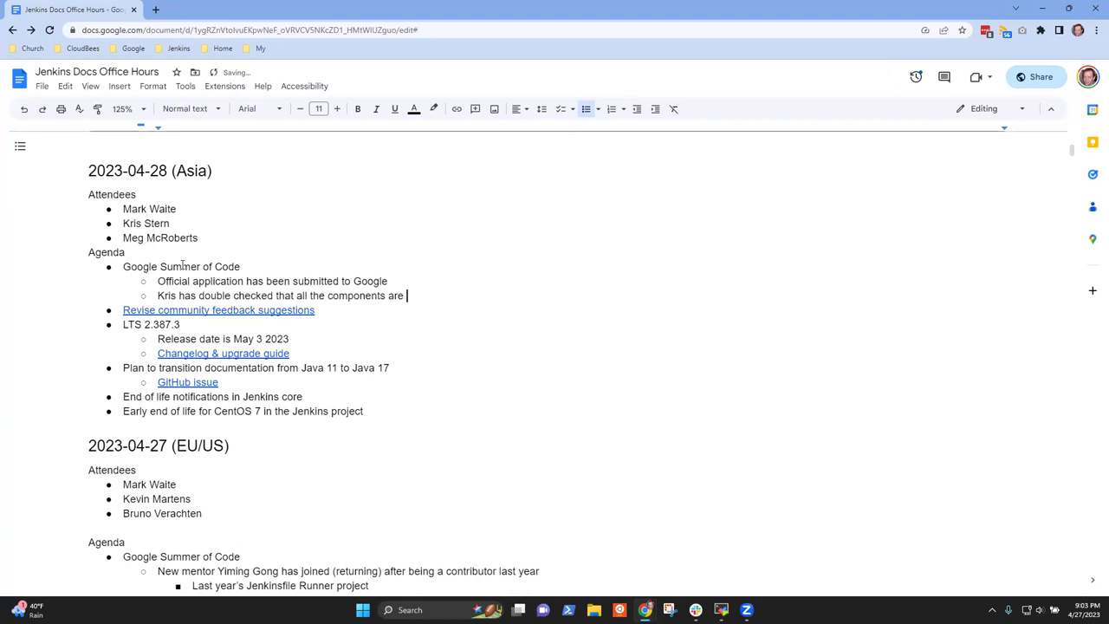
text(correct)
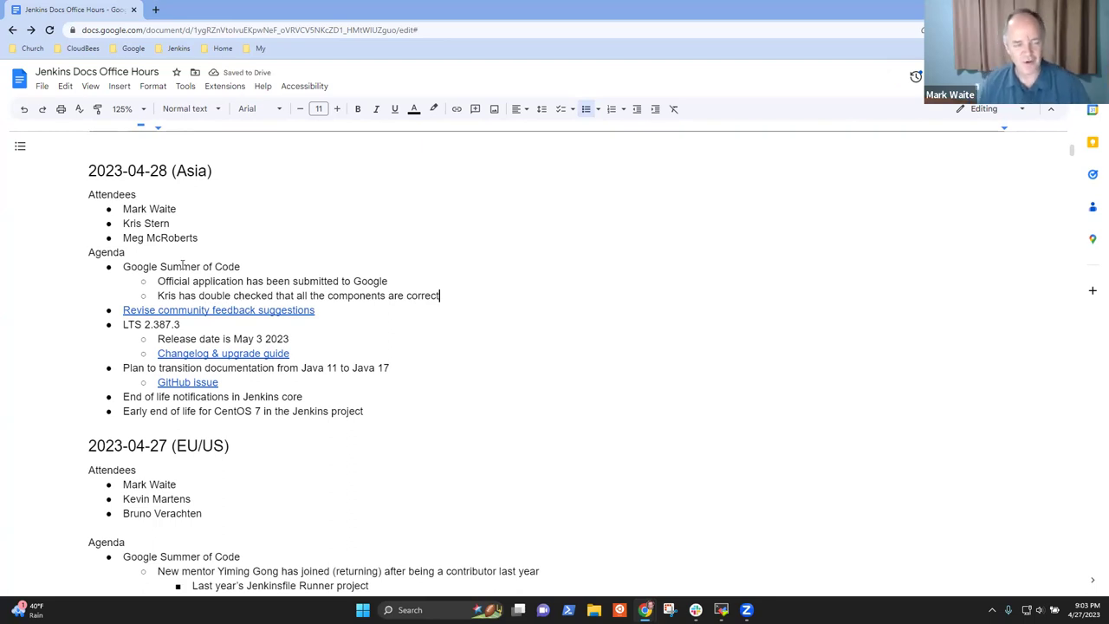
key(Return)
text(N)
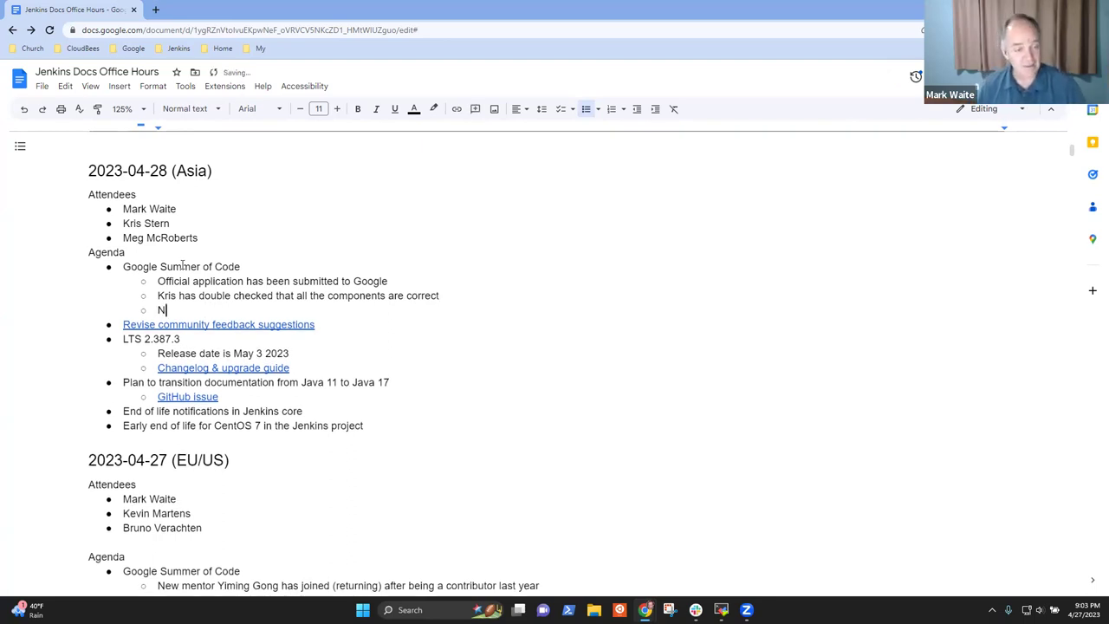
text(ext milest)
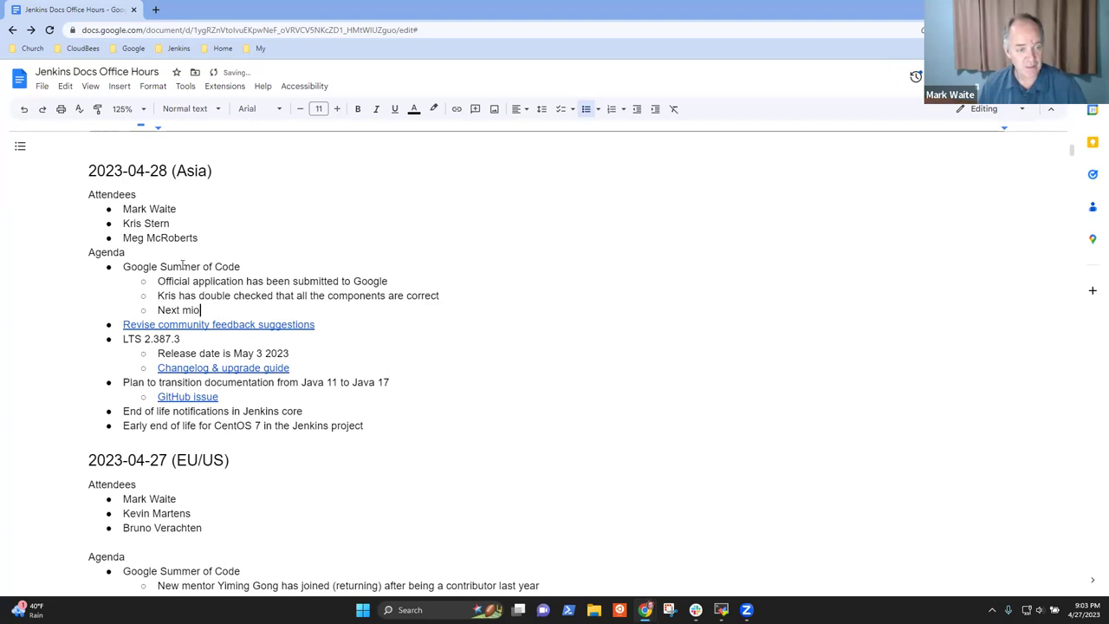
text(one: )
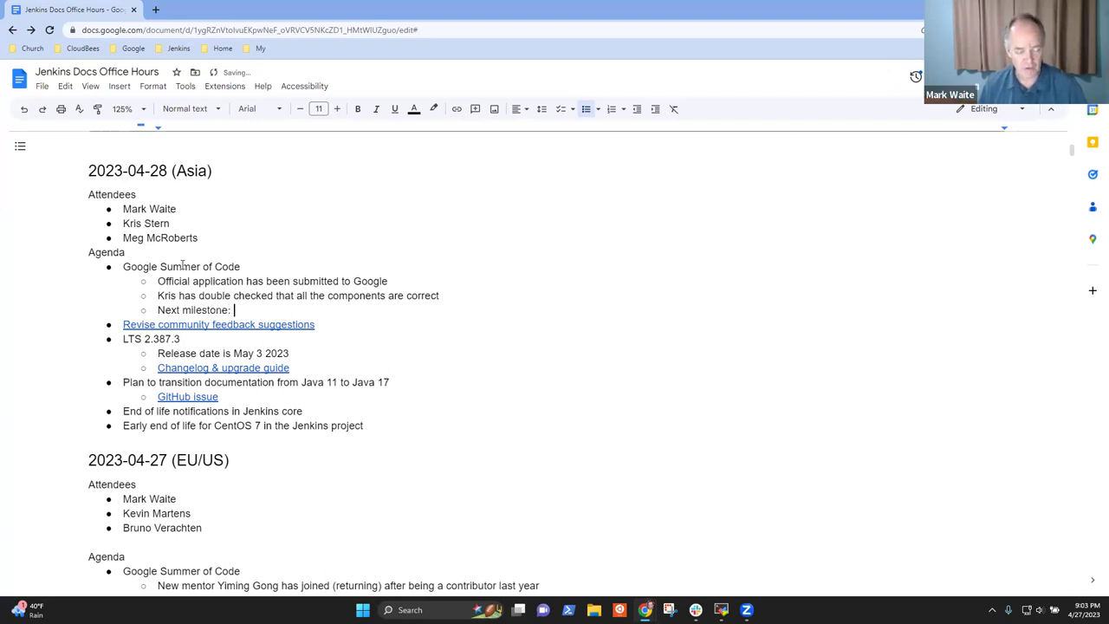
text(May 4 - Google )
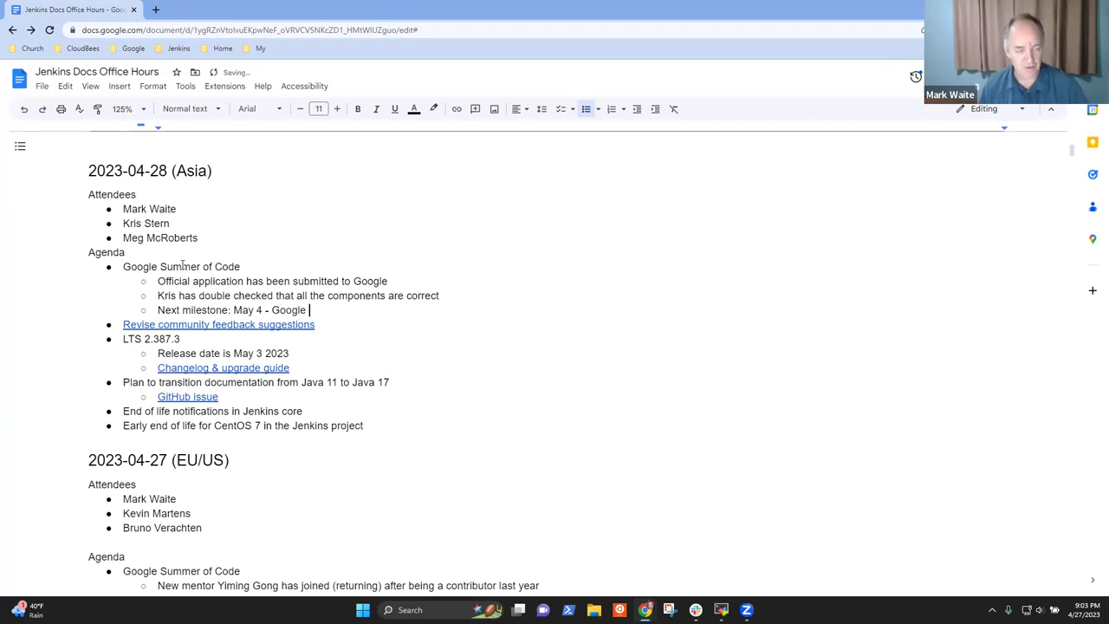
text(announces the projects)
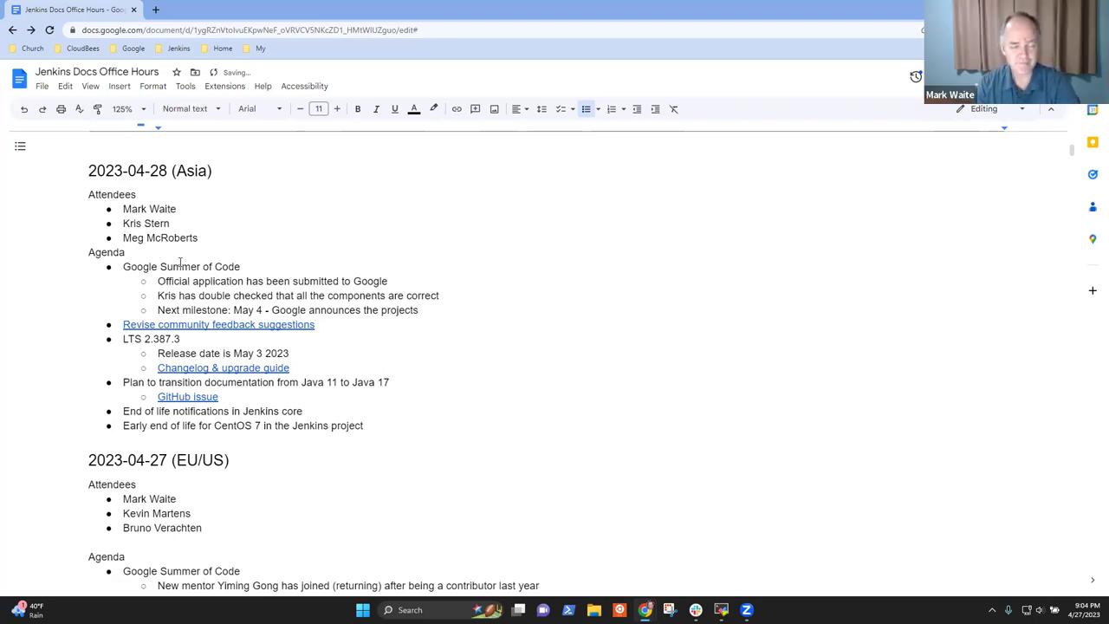
click(191, 338)
- Open pull request #6330 from the Revise community feedback link, and load jenkins.io from the Jenkins bookmarks in a new tab
click(206, 324)
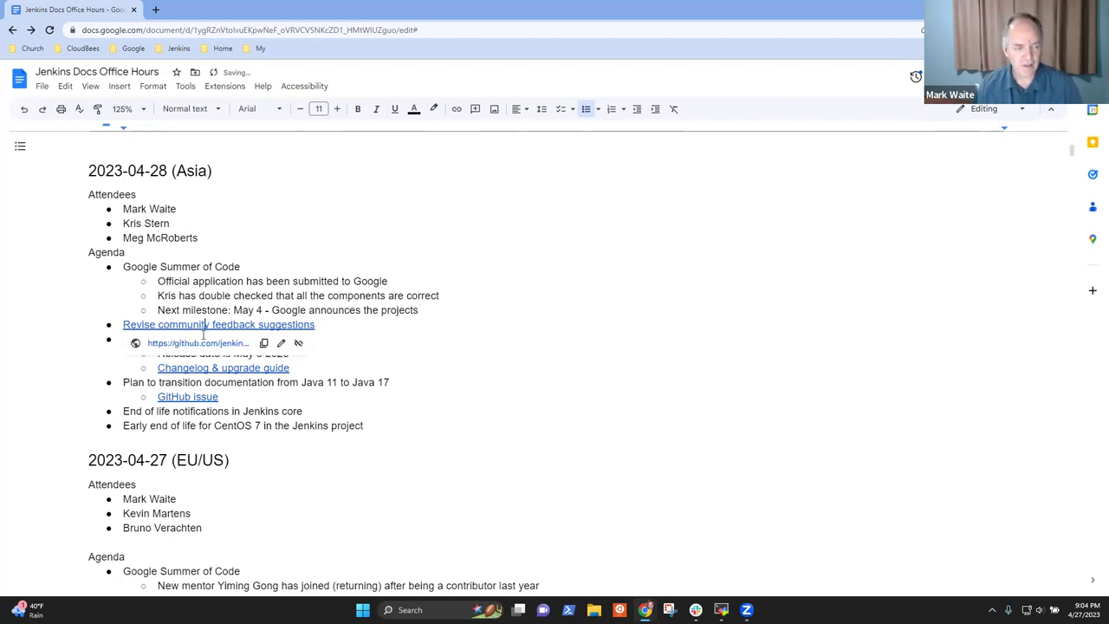
click(218, 348)
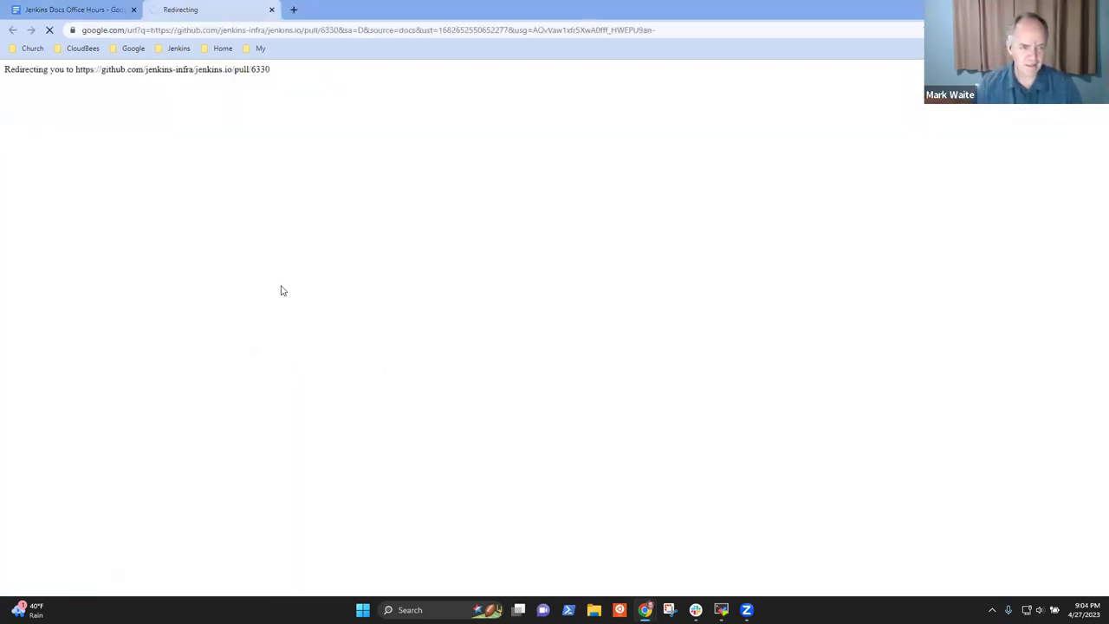
click(293, 9)
click(179, 48)
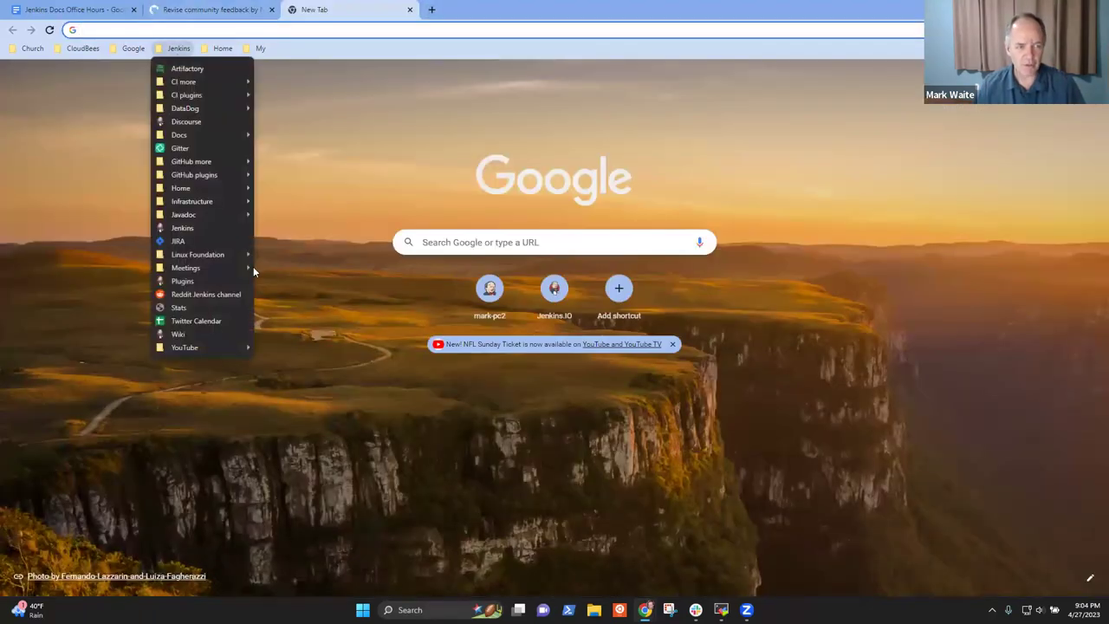
mouse_move(209, 224)
click(277, 224)
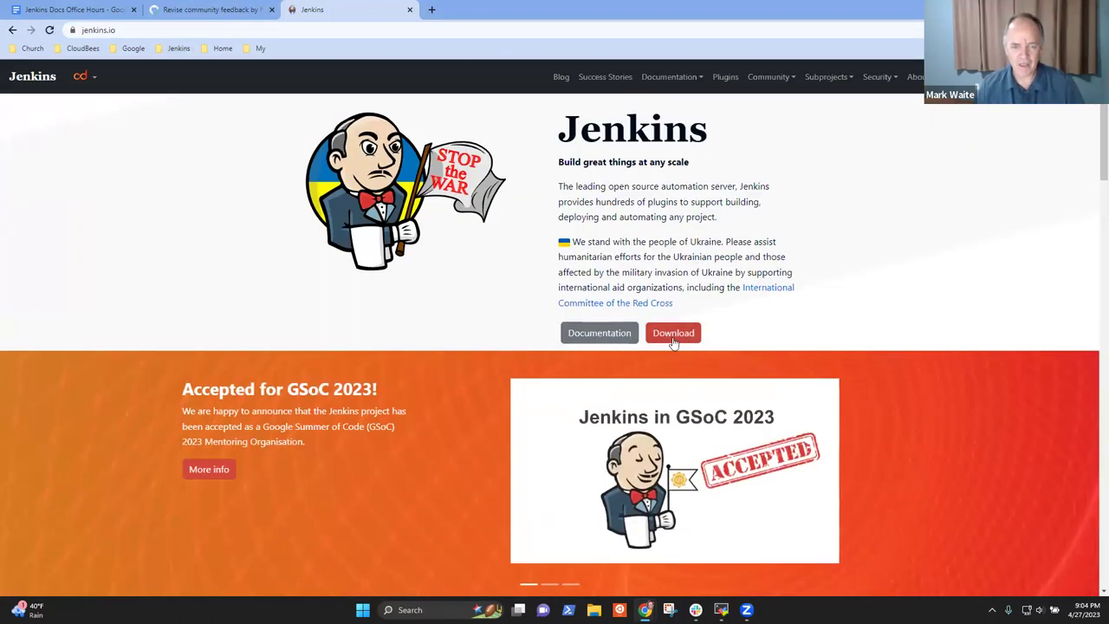
click(673, 338)
- Open the jenkins.io changelog zoomed in and check the 2.402 rating icons (22, 0, 1)
click(581, 258)
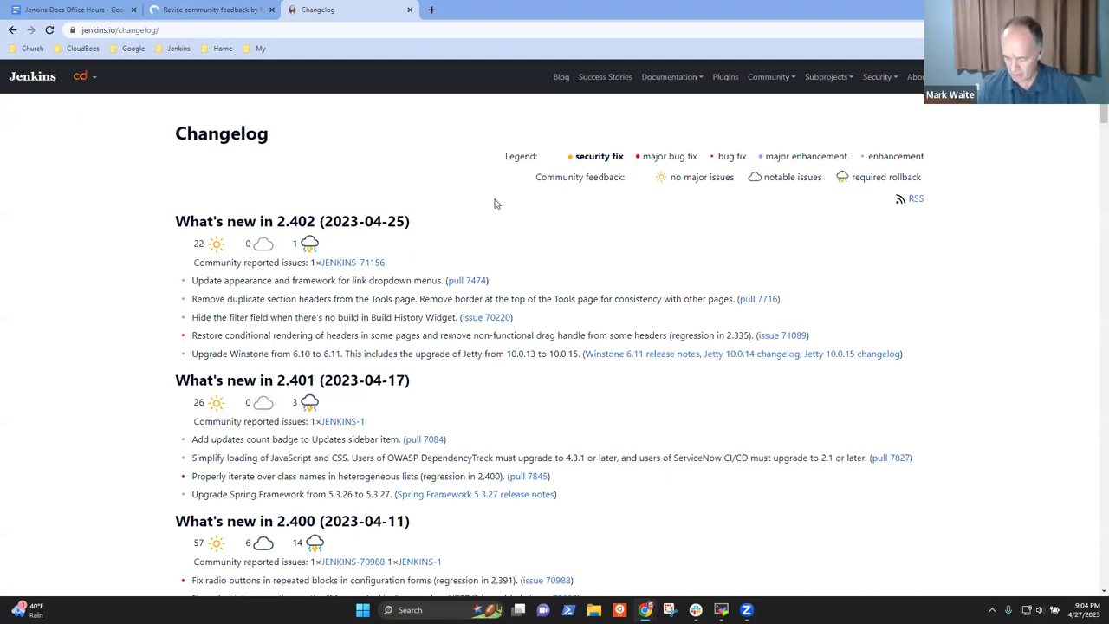
key(ctrl+plus)
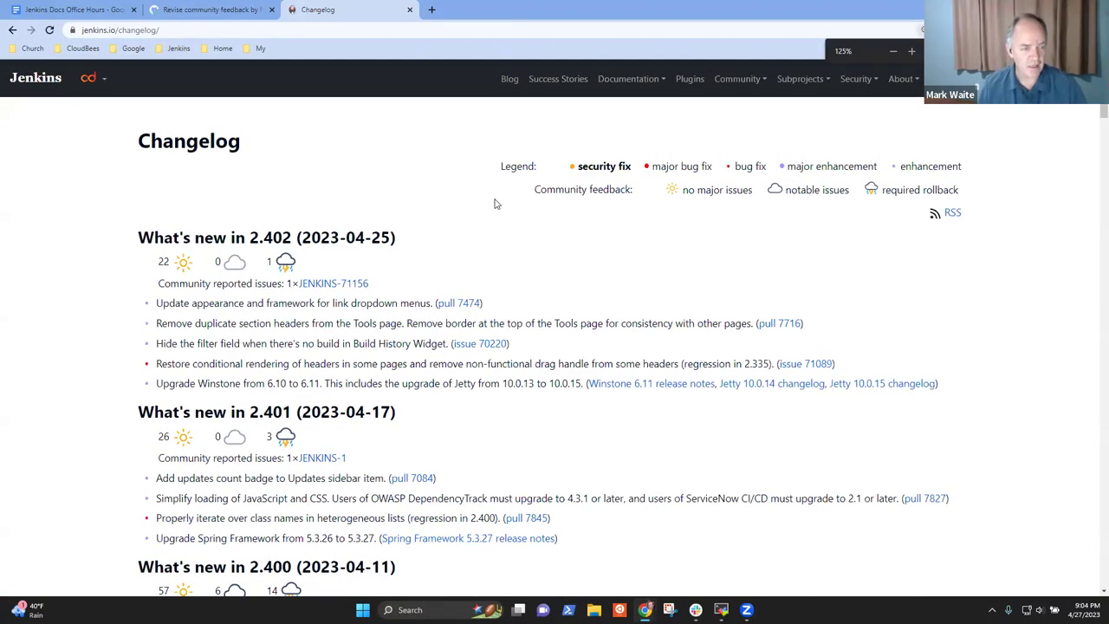
key(ctrl+plus)
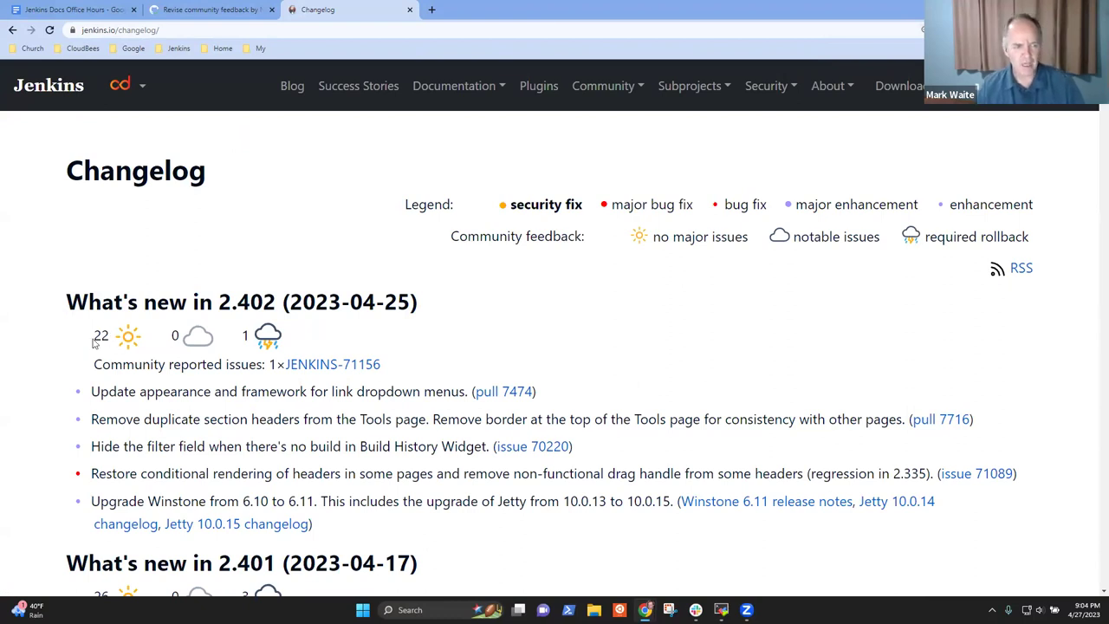
scroll(236, 336, down, 1)
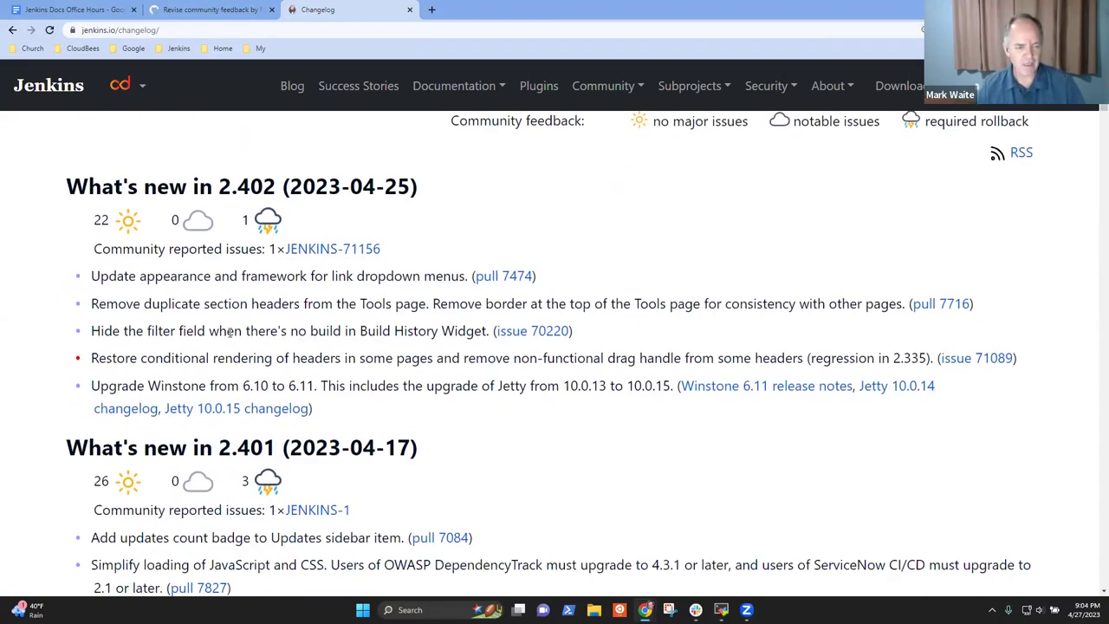
scroll(232, 330, down, 2)
scroll(251, 308, up, 3)
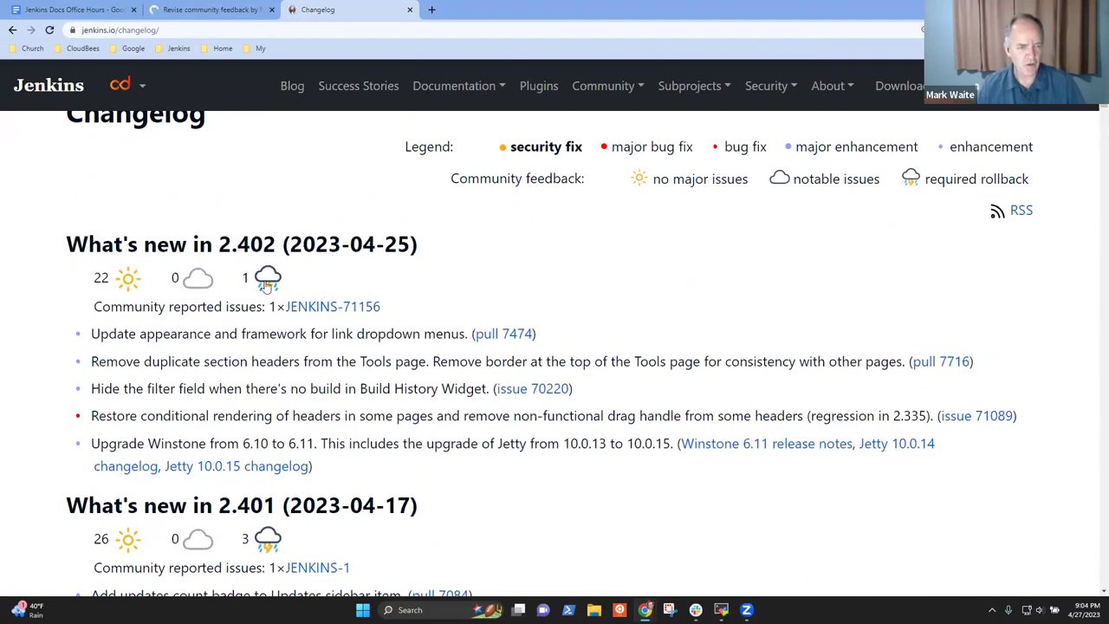
mouse_move(270, 282)
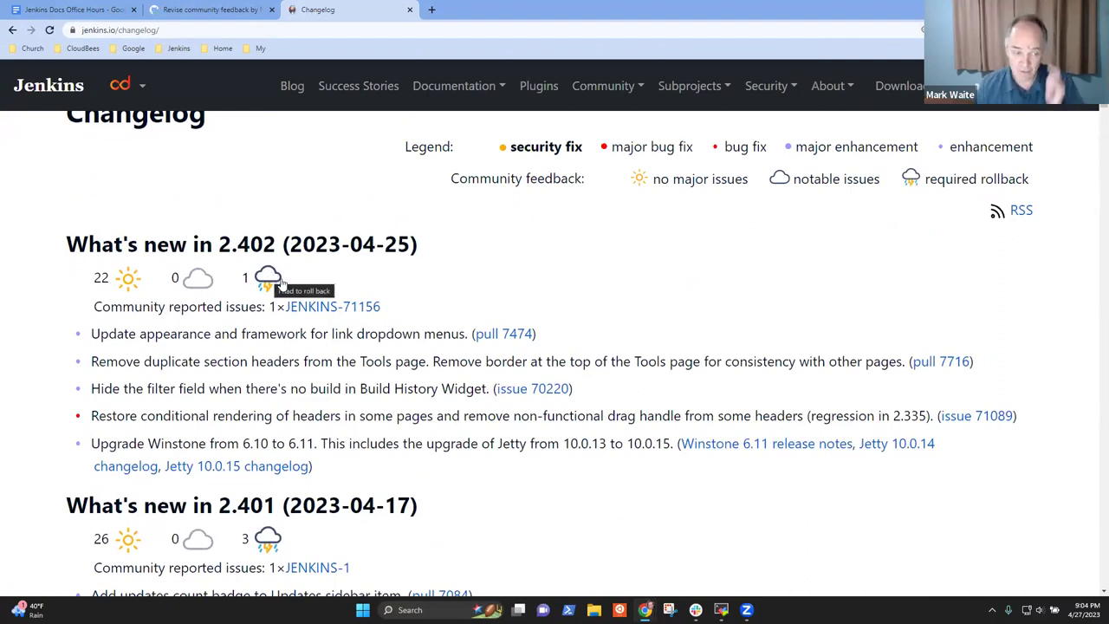
mouse_move(196, 287)
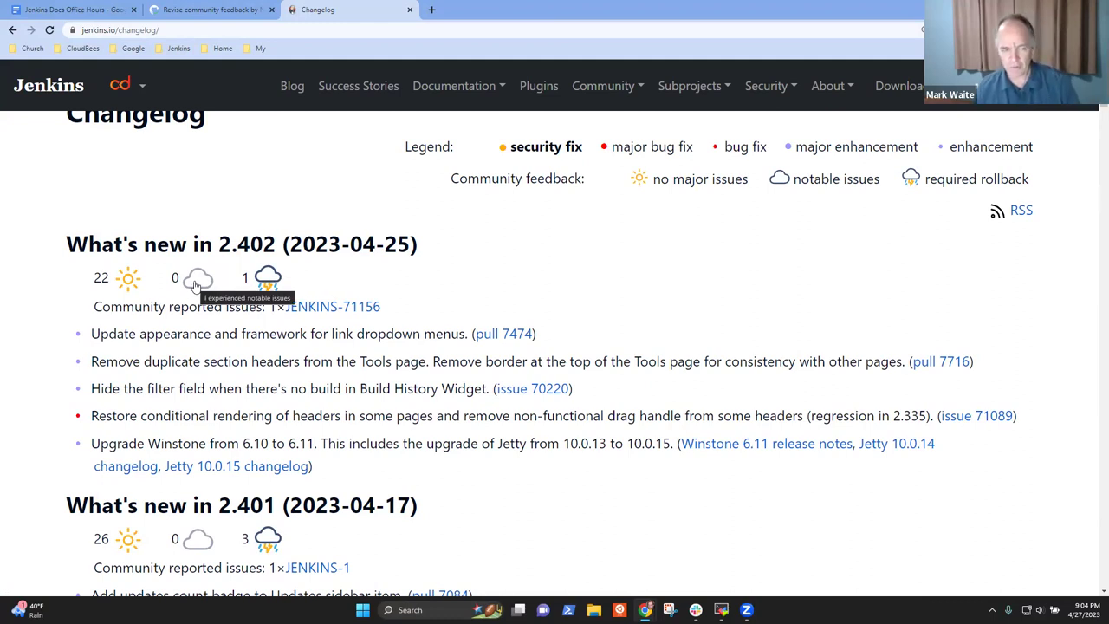
mouse_move(127, 286)
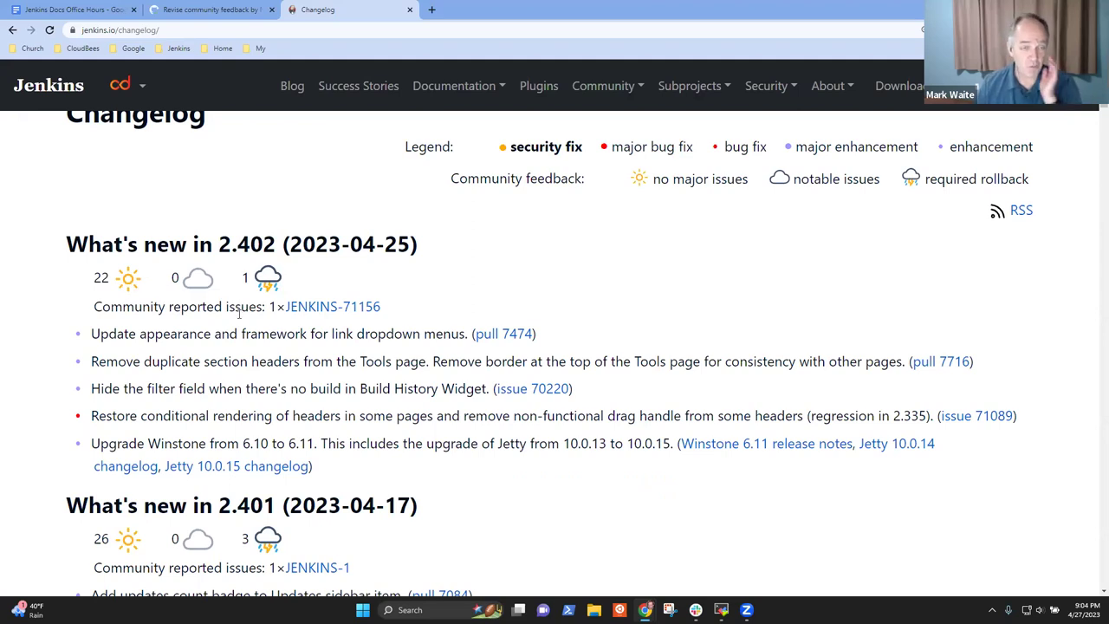
scroll(338, 346, down, 2)
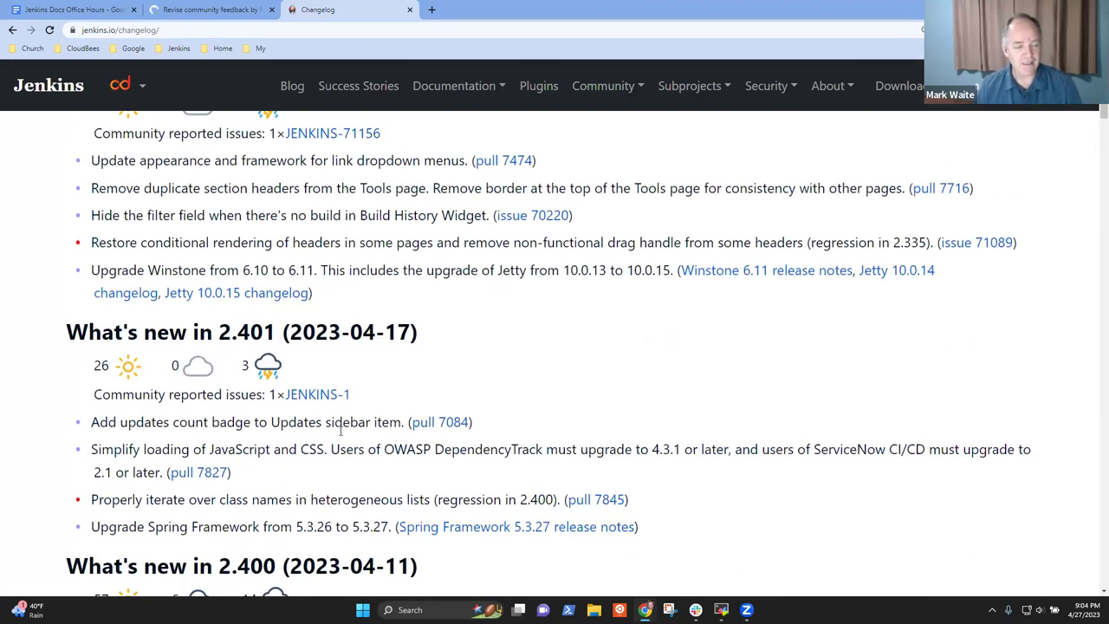
- Start a rollback vote for release 2.401, then cancel the issue-number prompt
drag(352, 397, 284, 395)
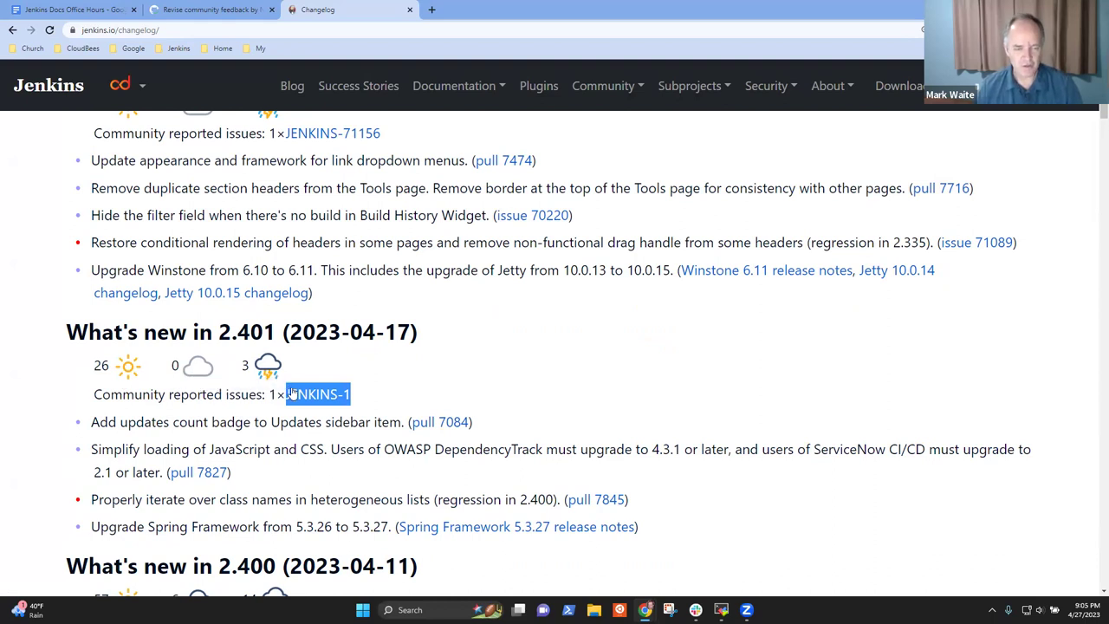
click(272, 365)
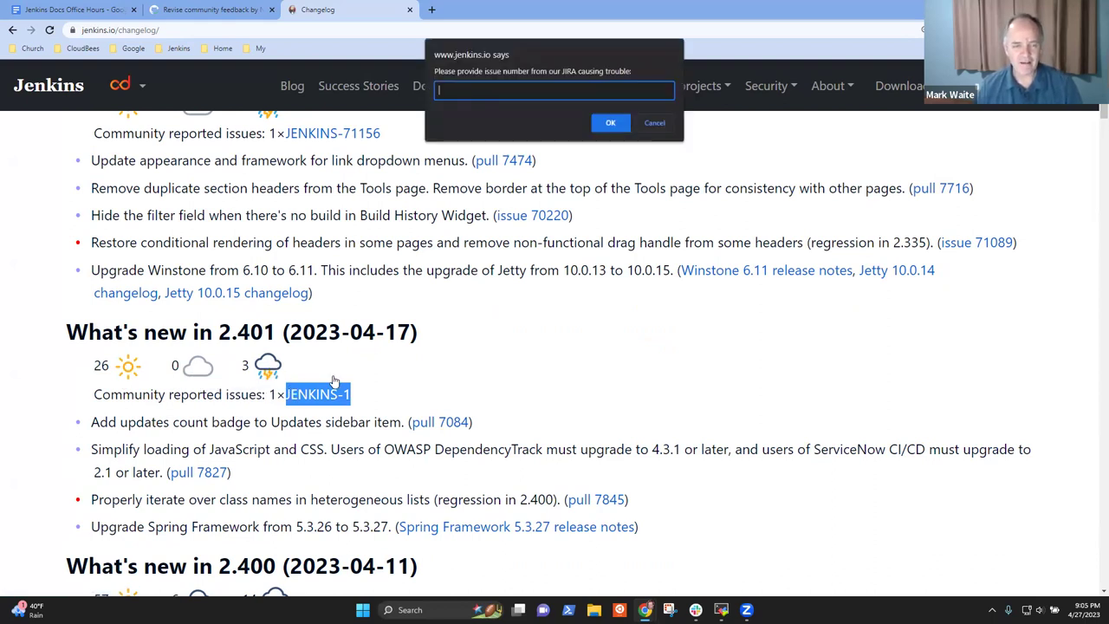
drag(444, 71, 640, 78)
click(483, 92)
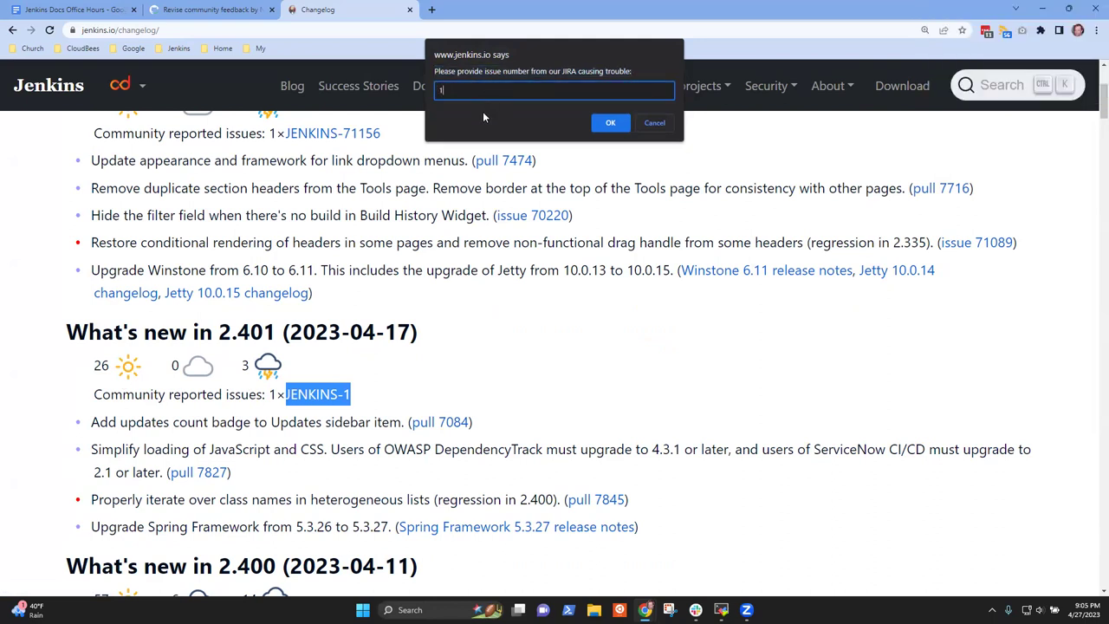
click(663, 124)
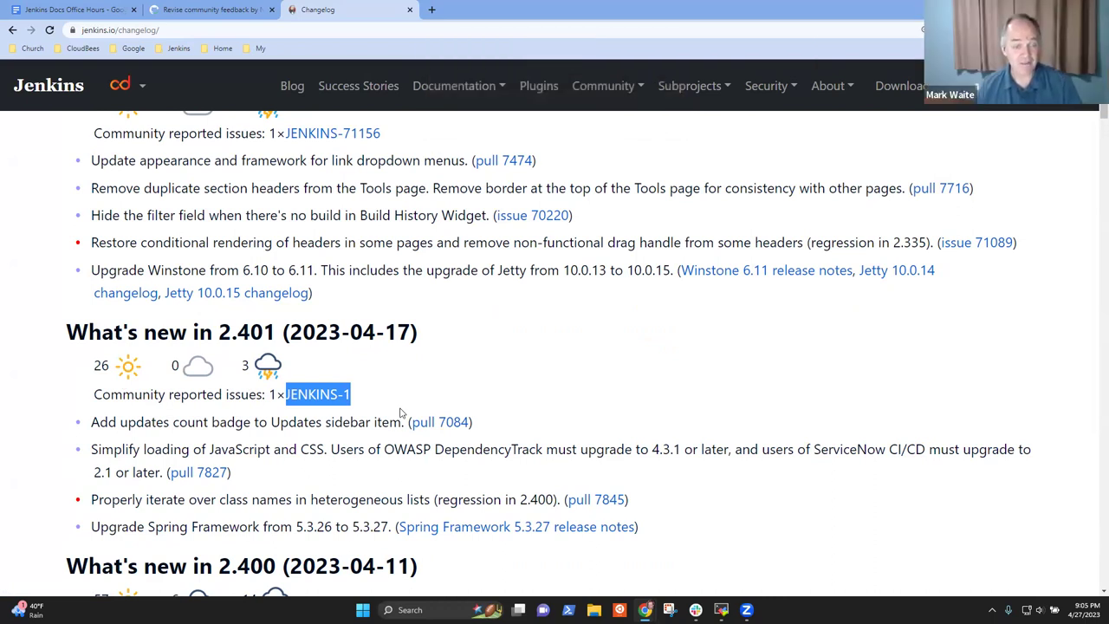
- Open the JENKINS-1 issue in a new tab, look at it, and close it
right_click(323, 397)
click(355, 406)
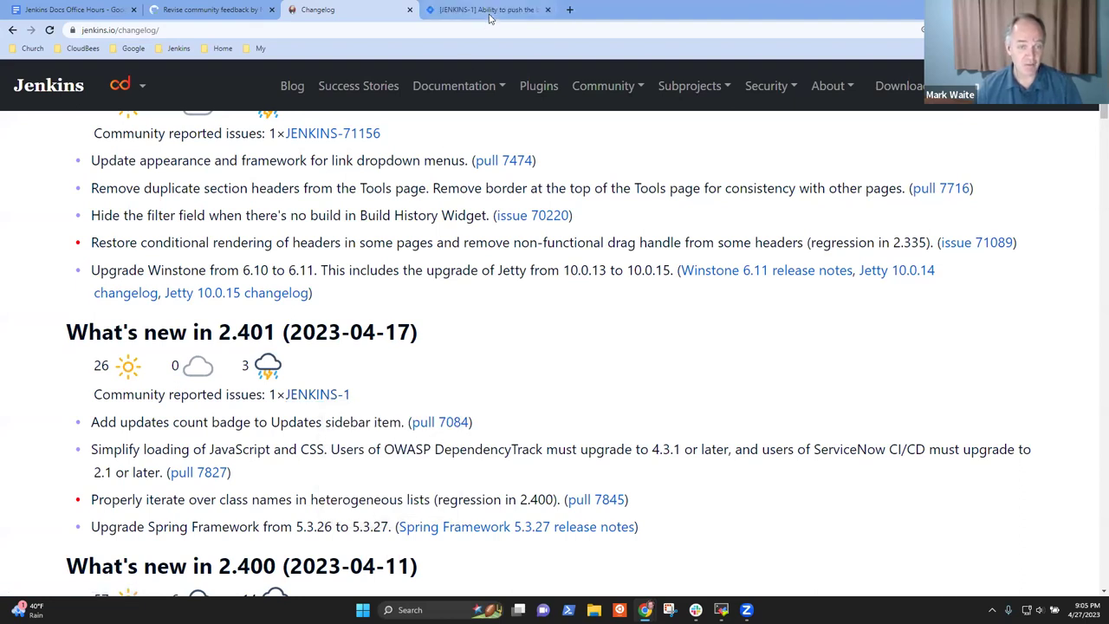
click(491, 16)
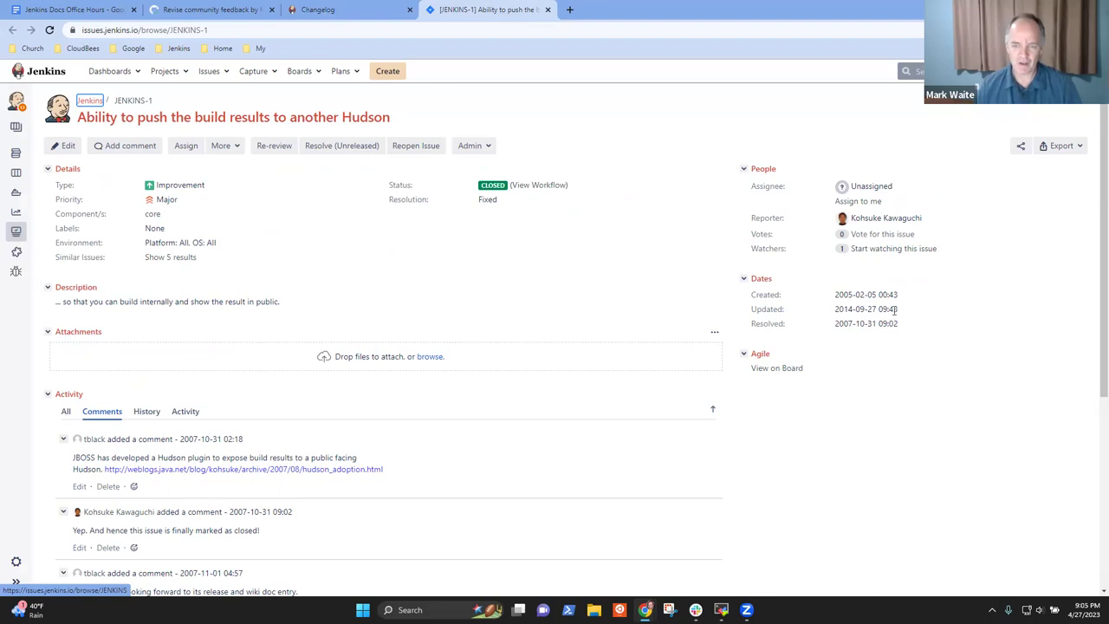
click(548, 10)
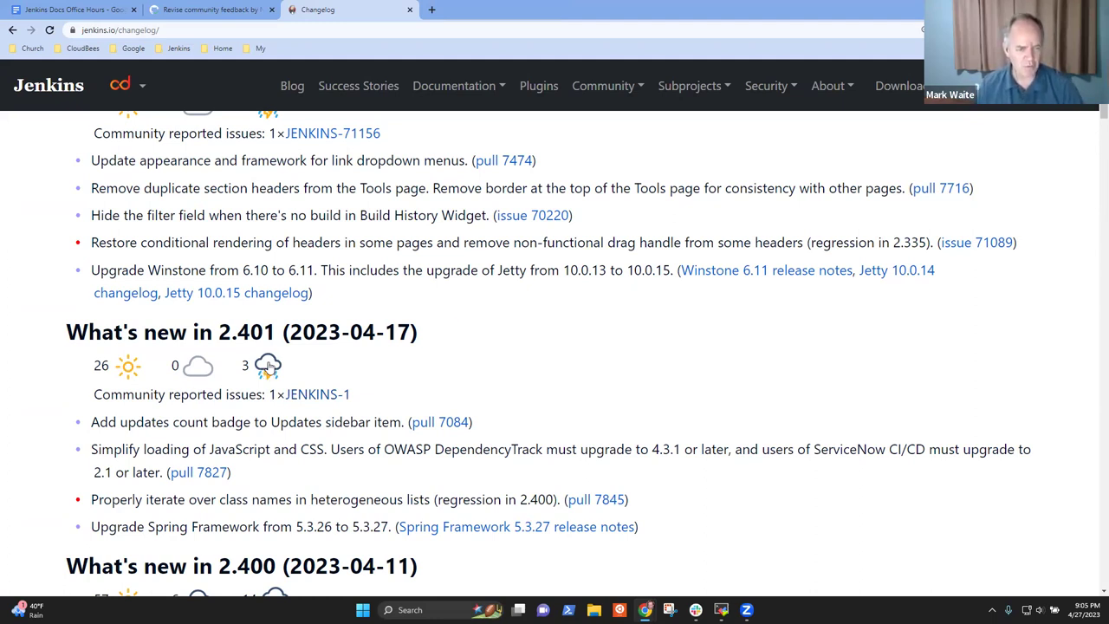
mouse_move(269, 369)
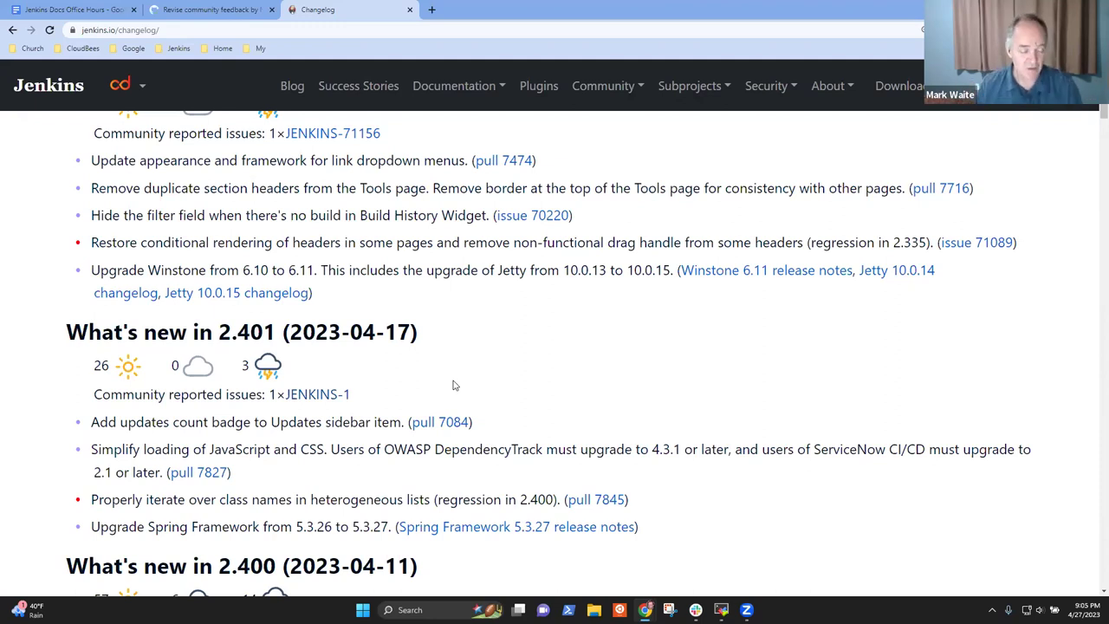
scroll(452, 385, up, 2)
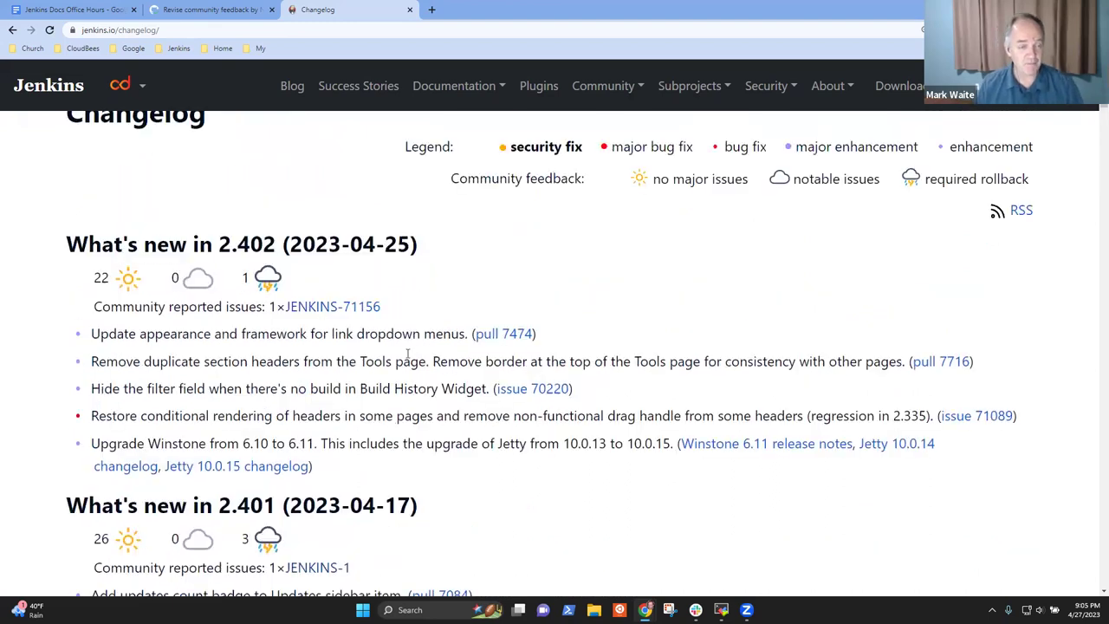
- Read pull request #6330's Problem and Solution sections, highlighting the classification and voting points
click(232, 12)
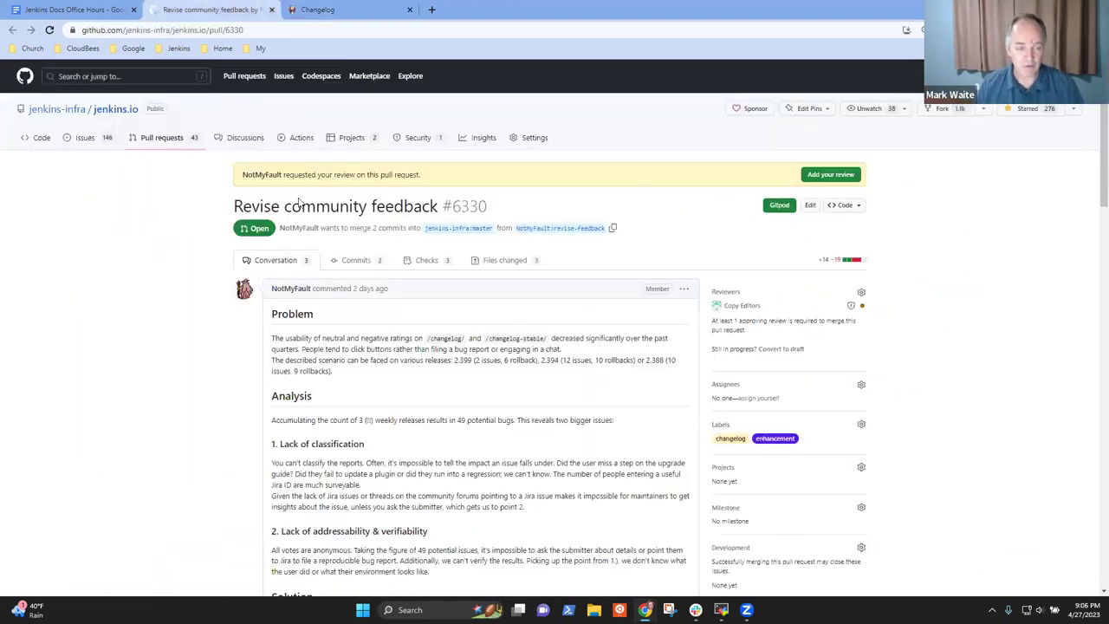
scroll(511, 383, down, 3)
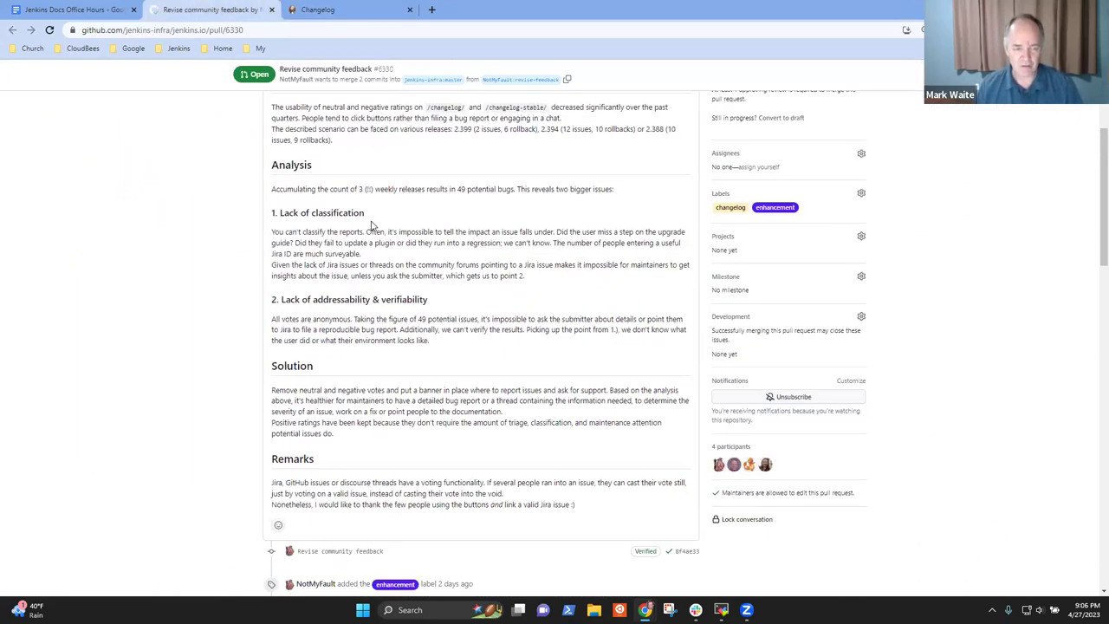
key(ctrl+plus)
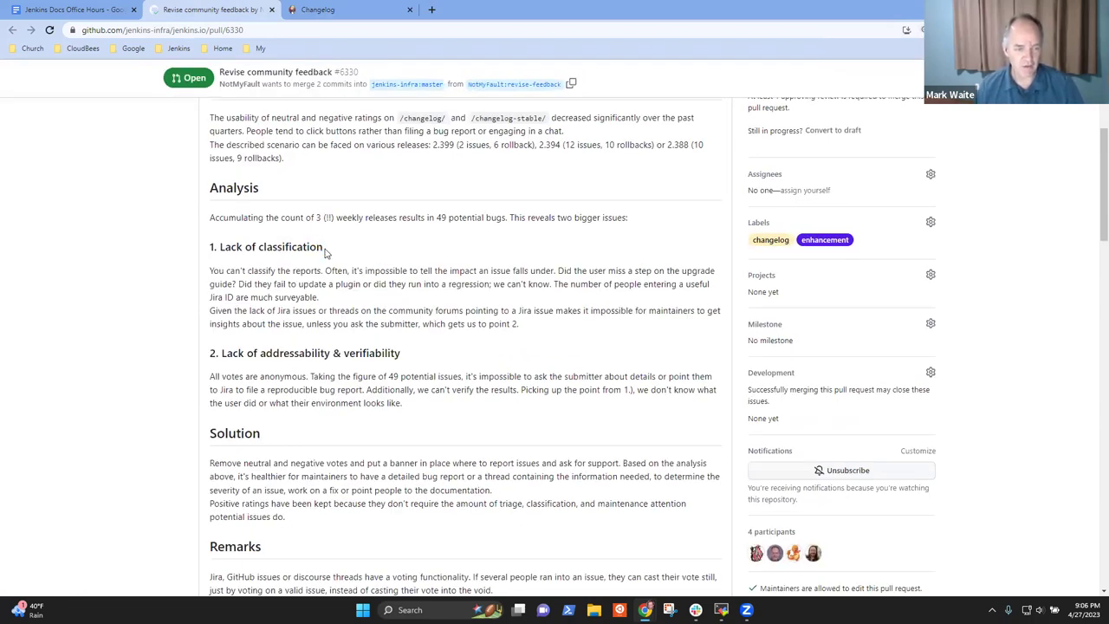
drag(324, 249, 231, 247)
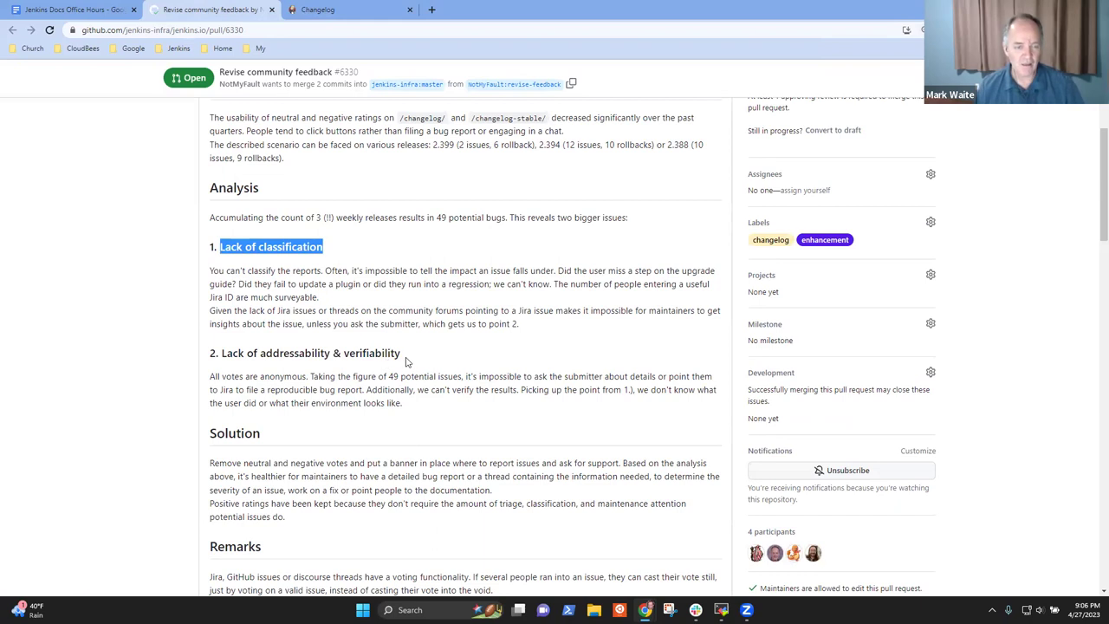
drag(404, 355, 227, 345)
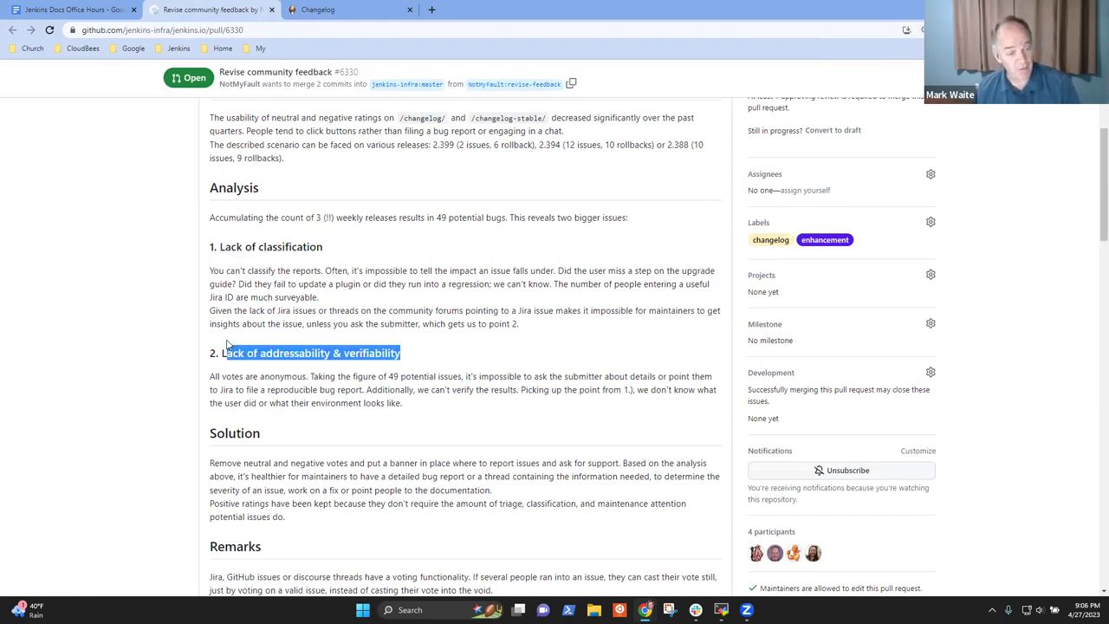
click(326, 337)
scroll(185, 278, down, 2)
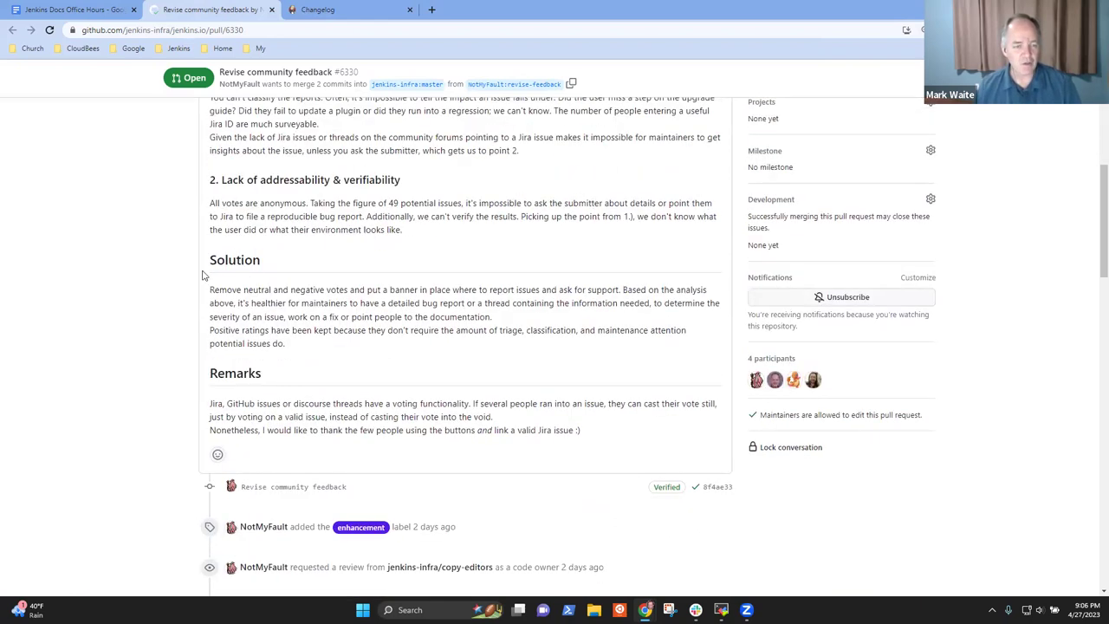
drag(211, 291, 337, 295)
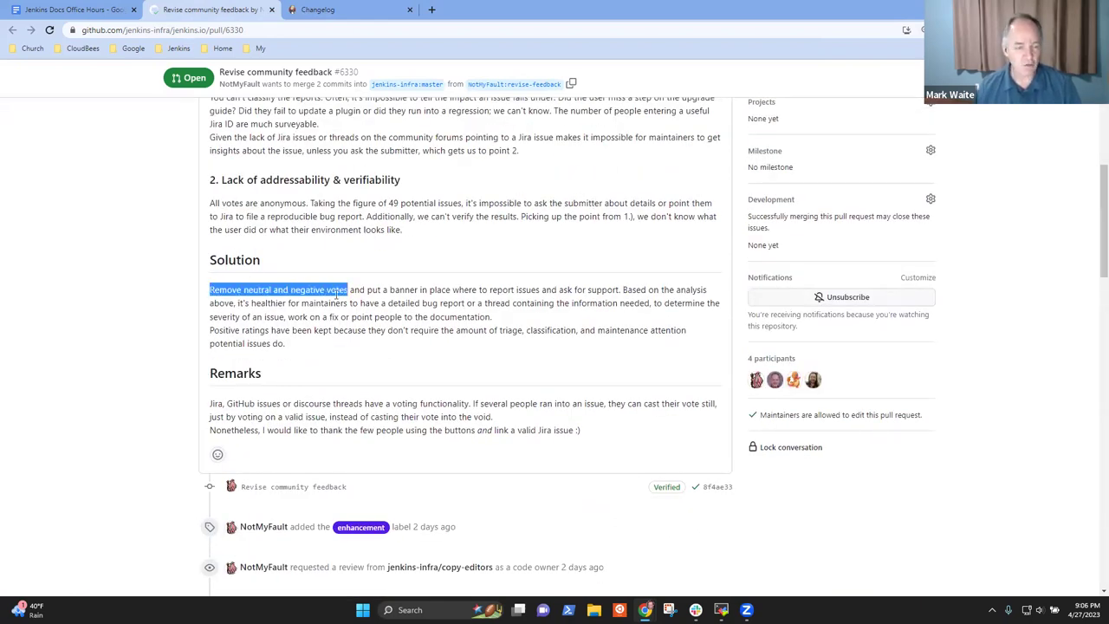
- Open the PR's deploy preview past the safety warning and go to its Download page
click(338, 8)
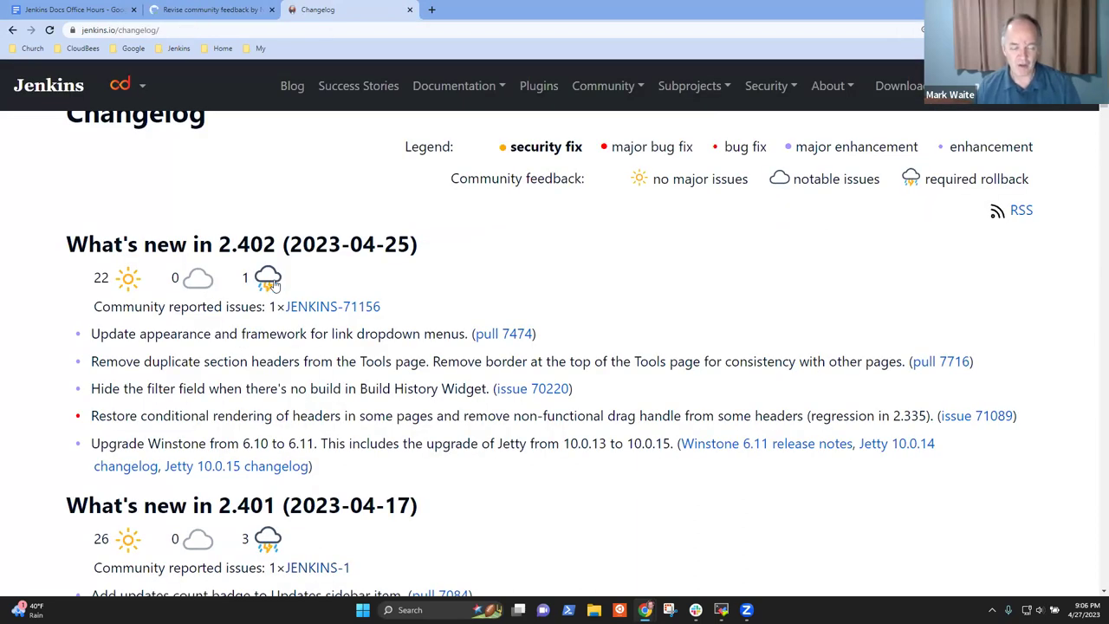
click(242, 13)
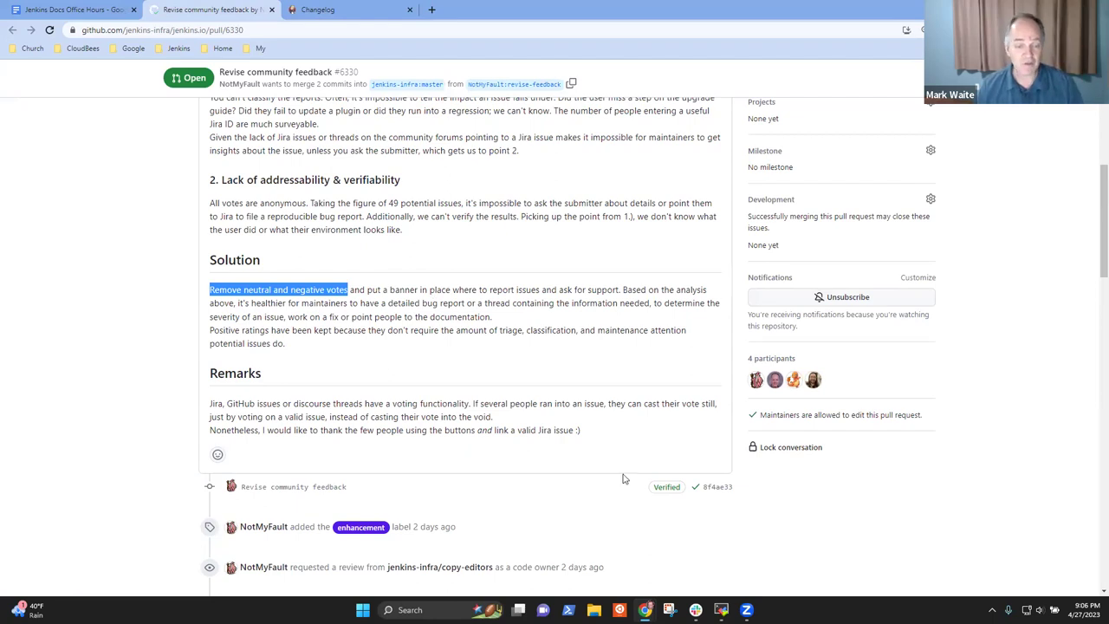
scroll(622, 478, down, 5)
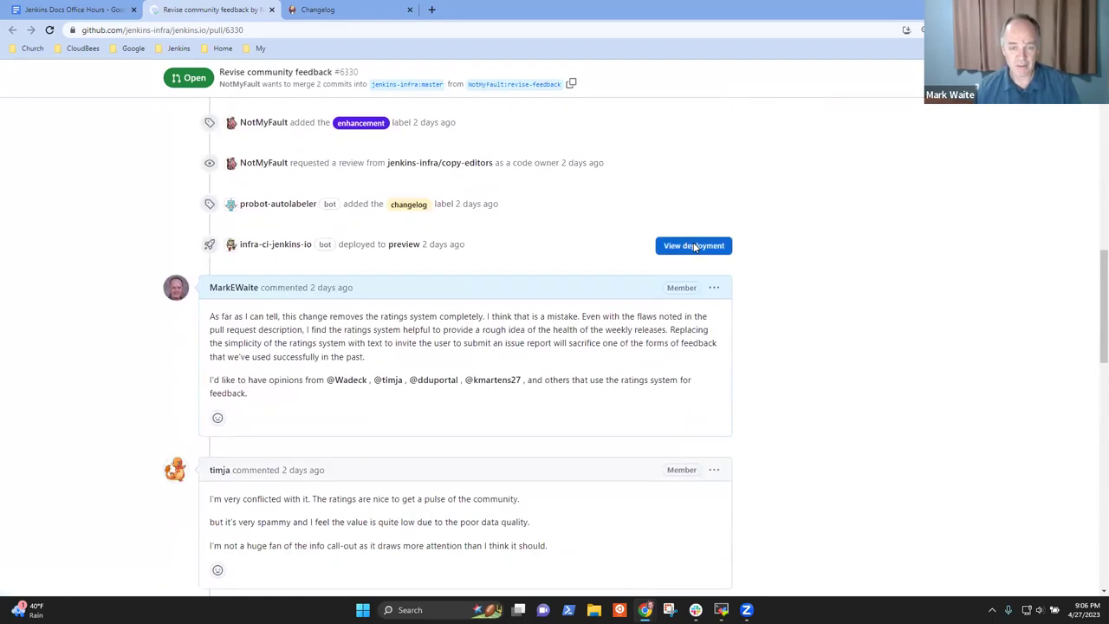
click(695, 246)
click(403, 293)
click(673, 333)
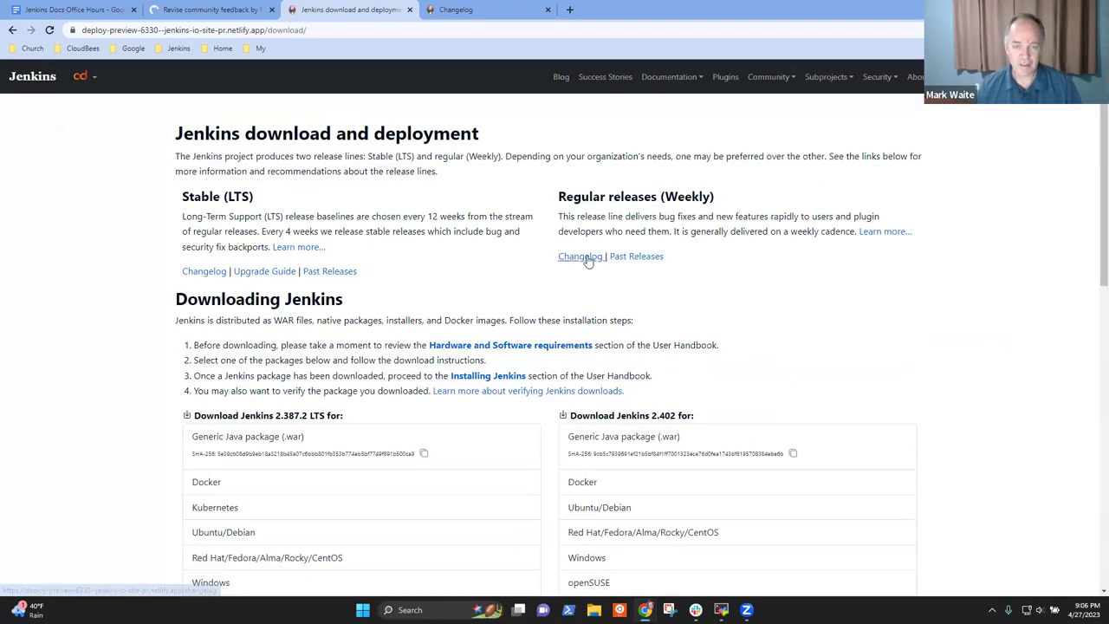
- Open the preview's weekly changelog, zoomed in, and try a no-major-issues vote for 2.398
click(582, 256)
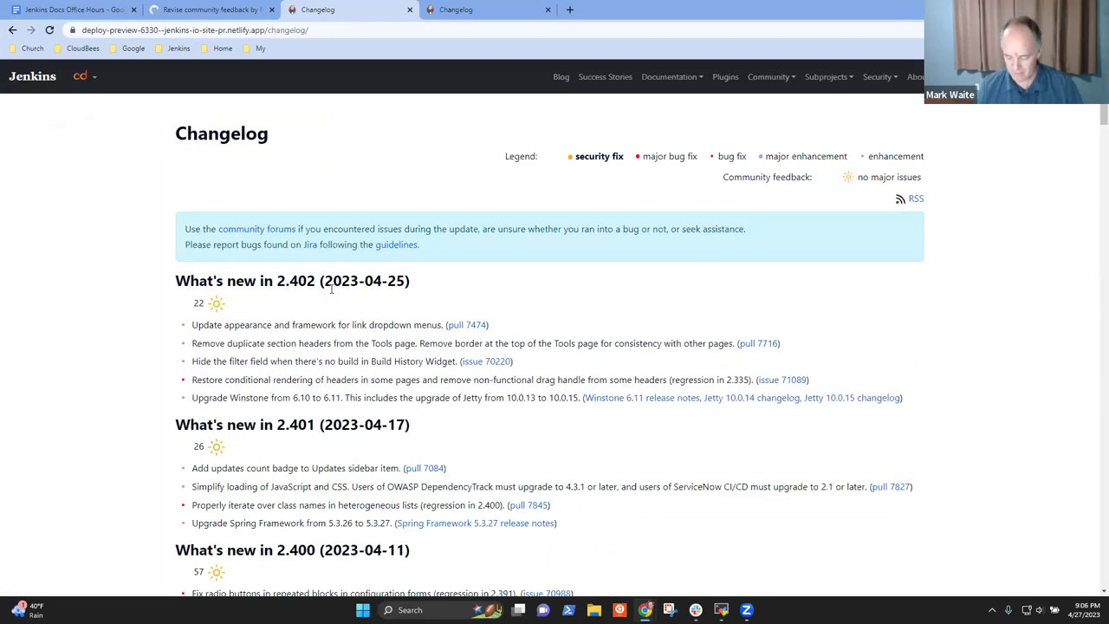
key(ctrl+plus)
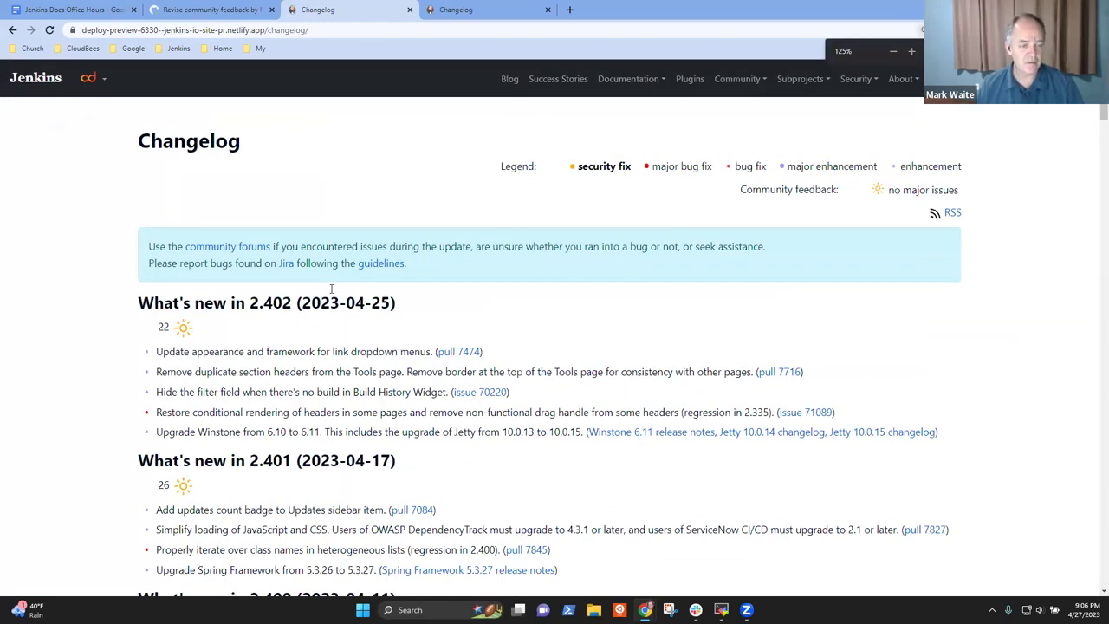
key(ctrl+plus)
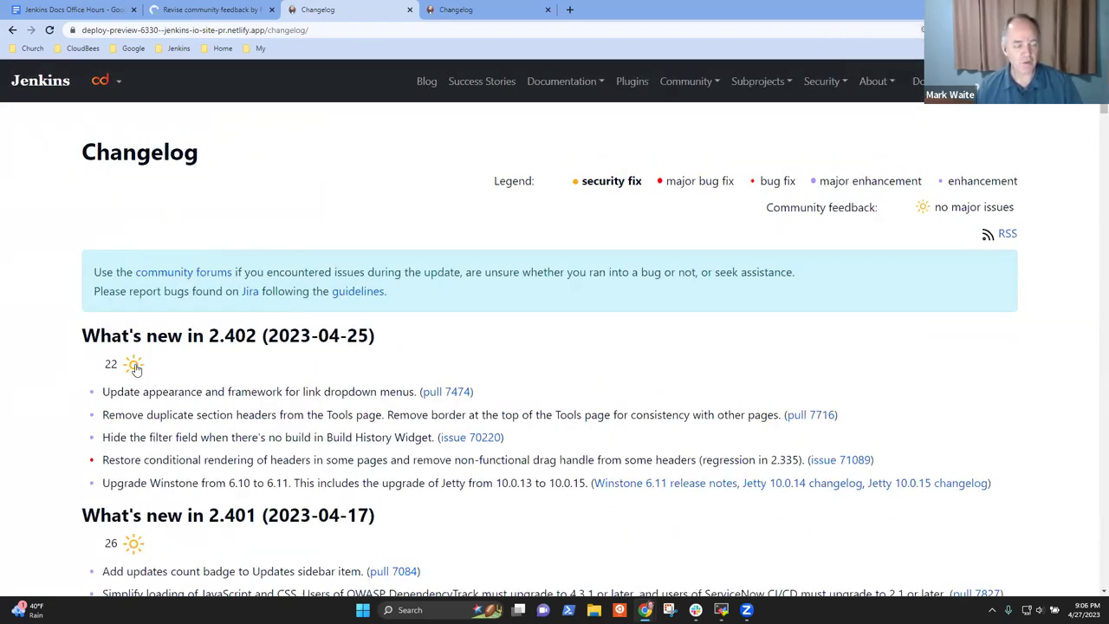
scroll(160, 371, down, 3)
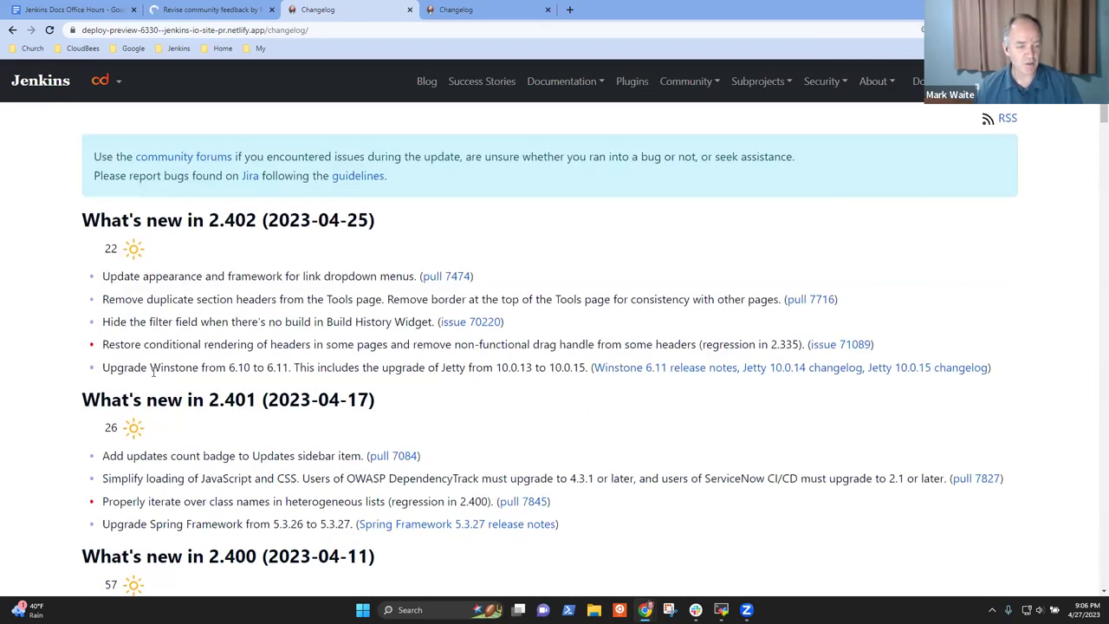
scroll(128, 356, down, 2)
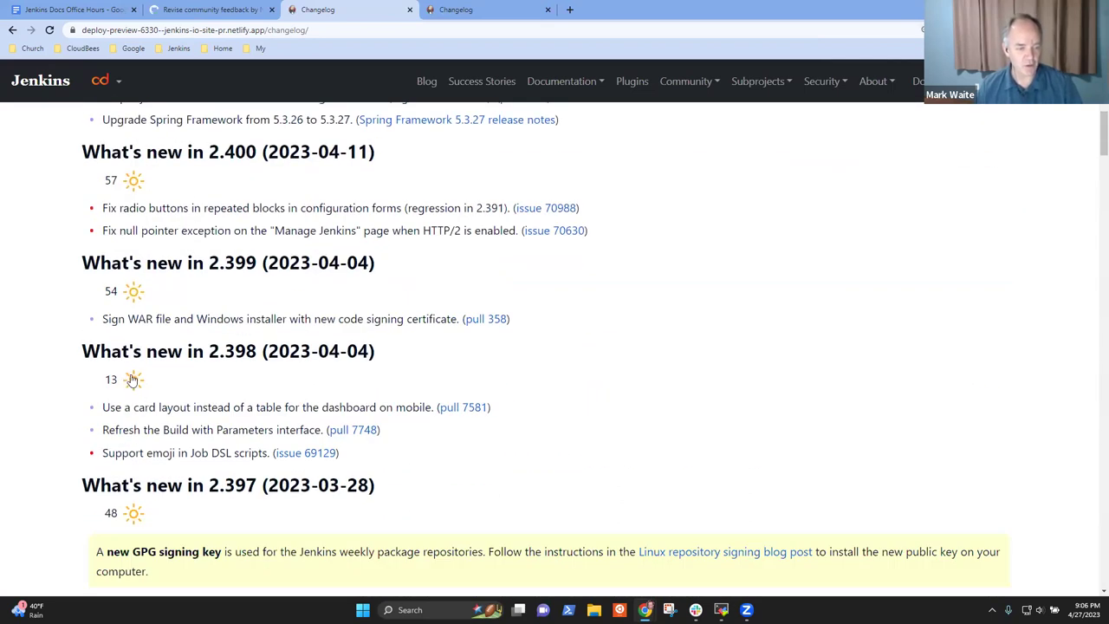
click(132, 381)
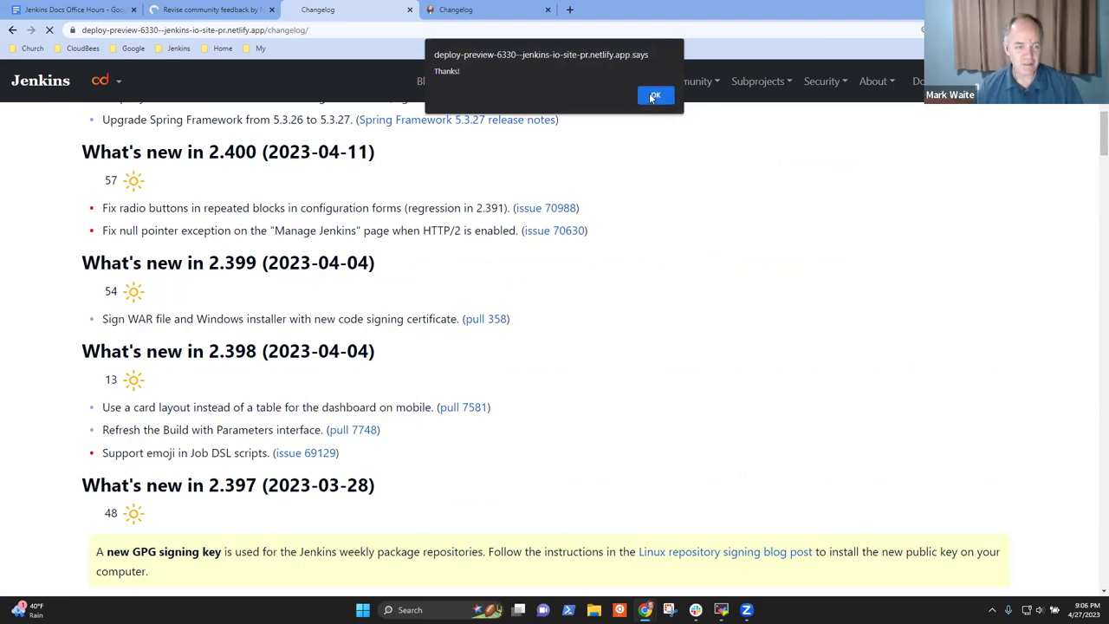
click(656, 96)
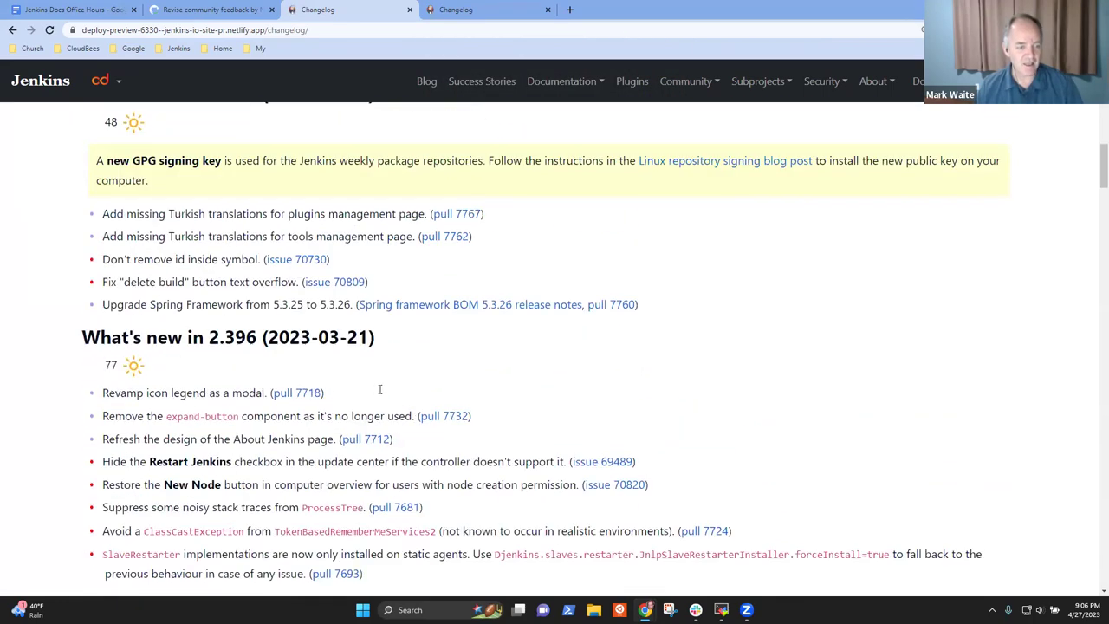
scroll(385, 392, up, 6)
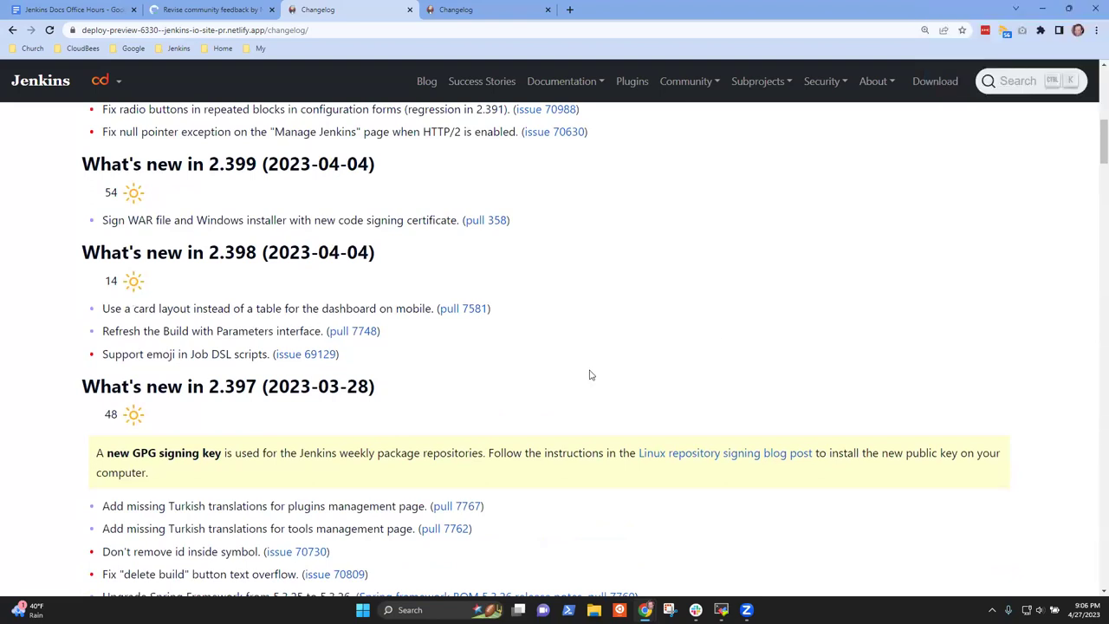
scroll(461, 345, up, 5)
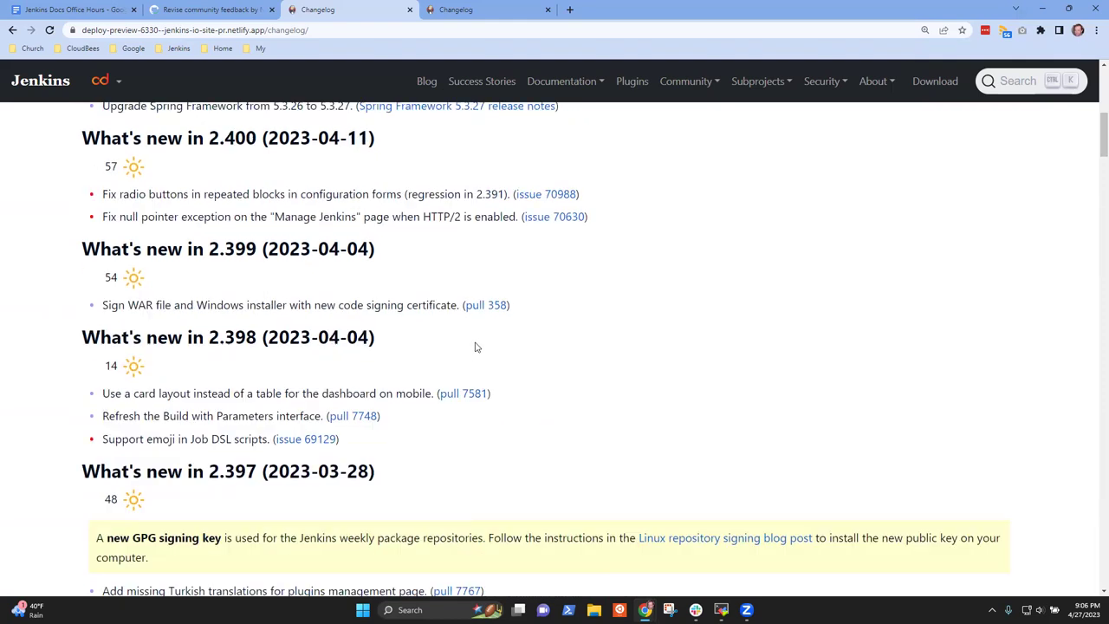
scroll(508, 353, up, 3)
- Open the info box's community forums link in a new tab and bring up the guidelines link's menu
drag(412, 295, 97, 262)
click(219, 206)
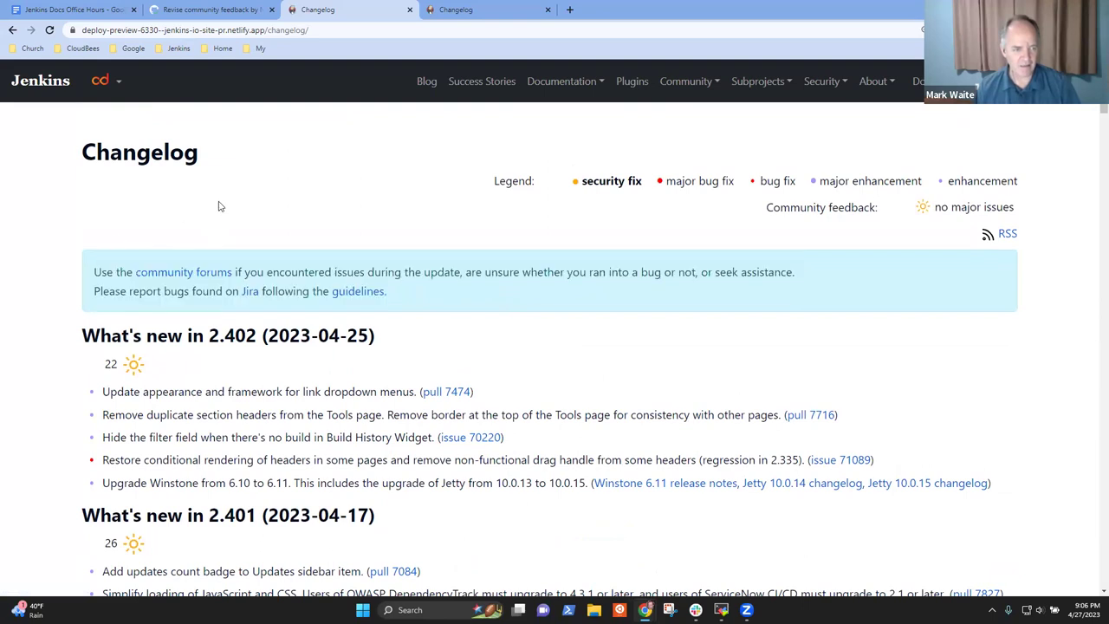
right_click(194, 271)
click(234, 279)
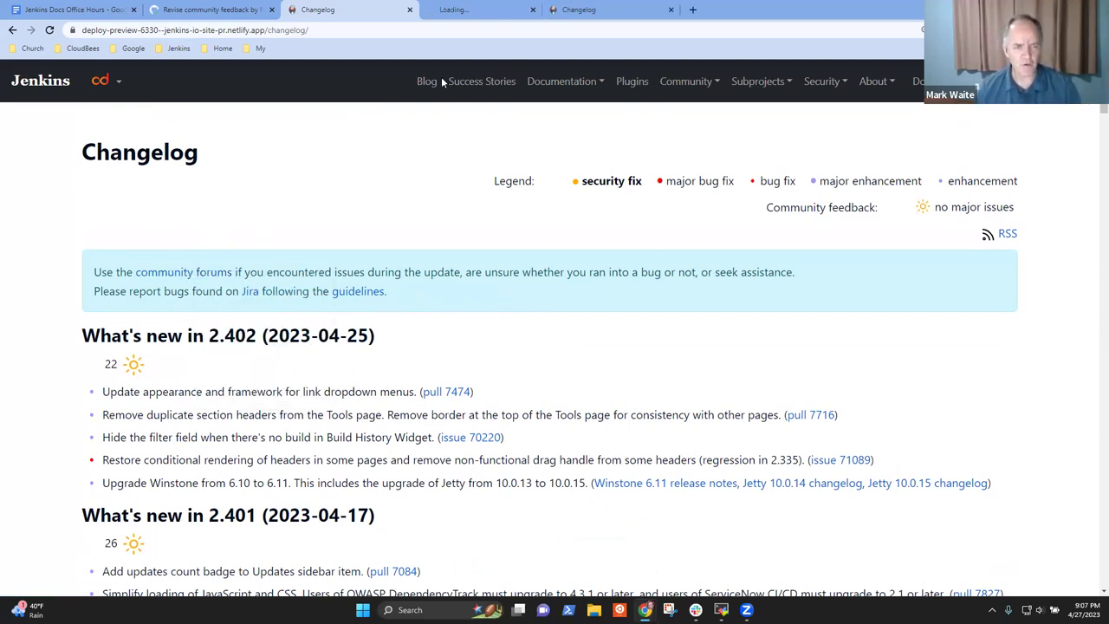
click(483, 10)
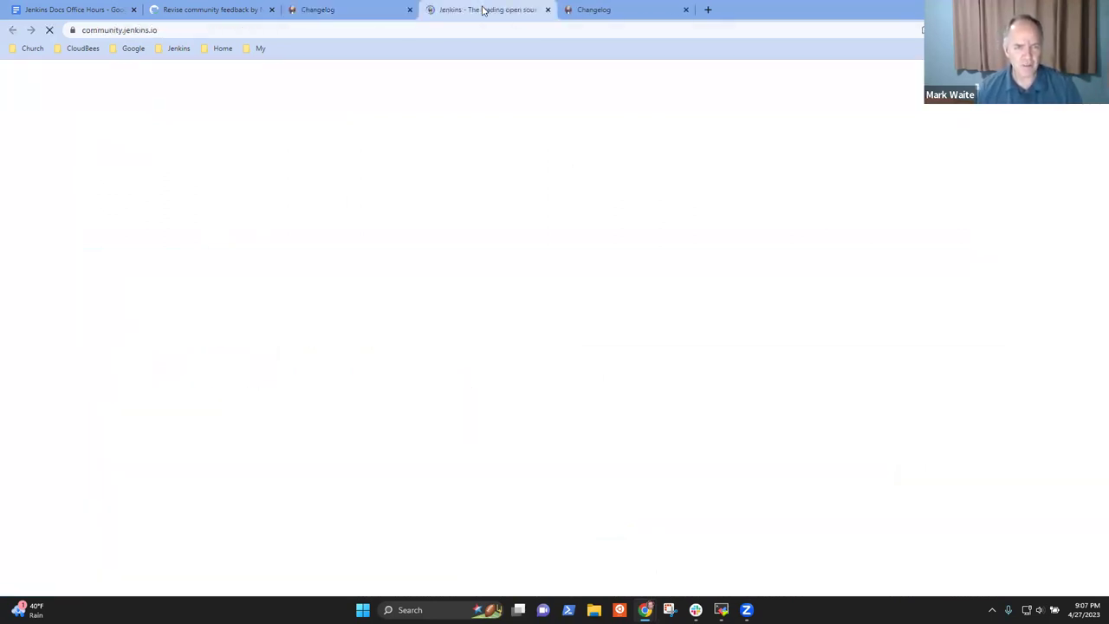
click(356, 11)
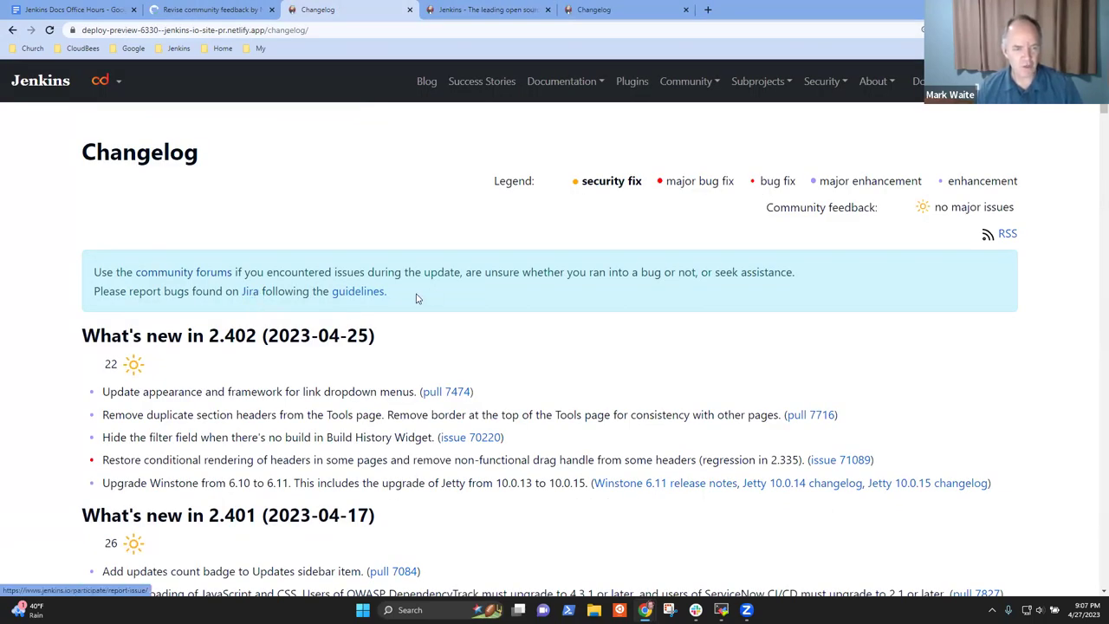
right_click(355, 296)
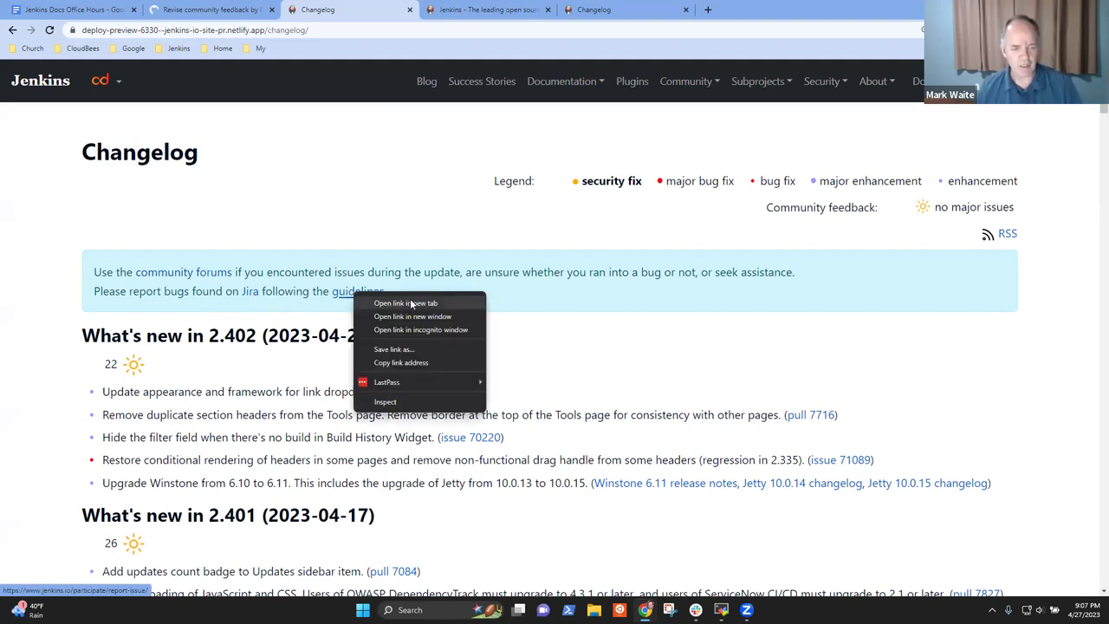
- Open the Issue Reporting guidelines in a new tab and jump to its Creating the issue section
click(412, 304)
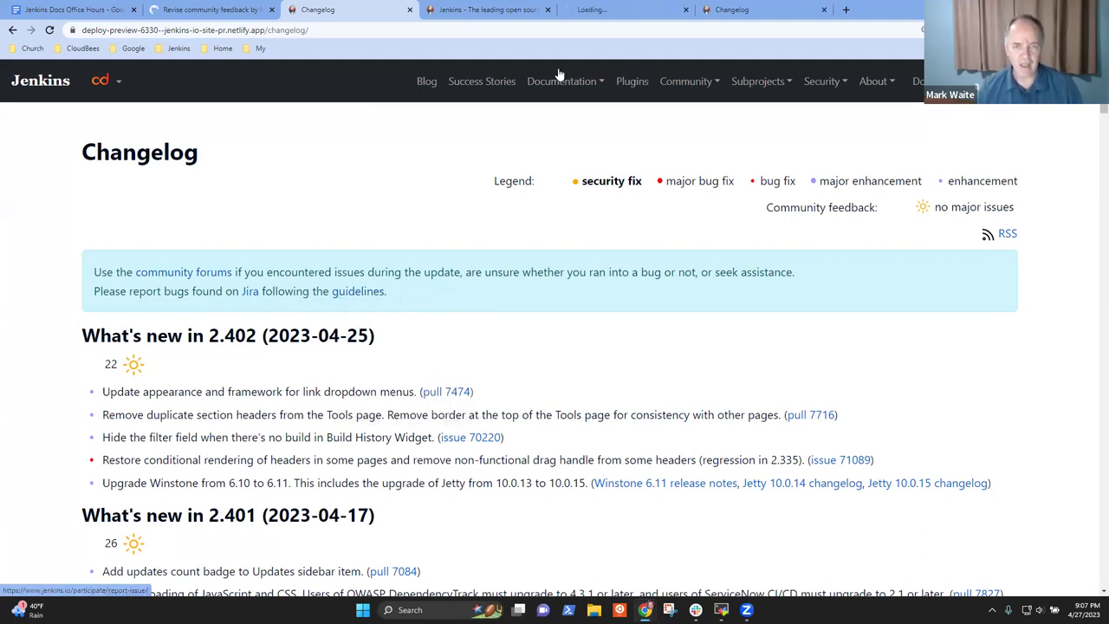
click(613, 11)
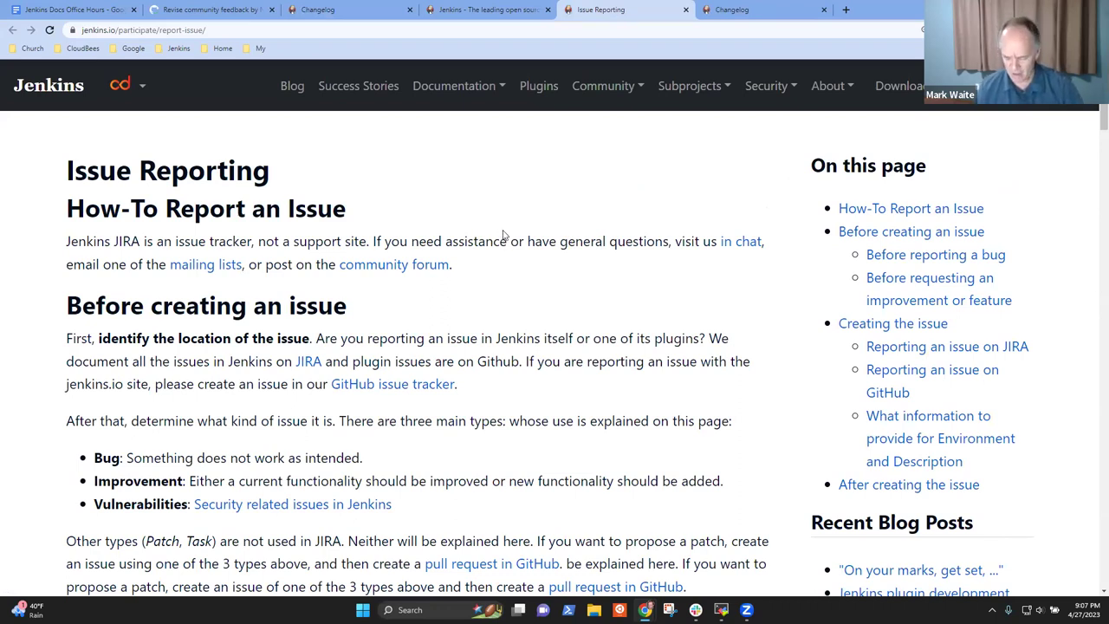
key(ctrl+plus)
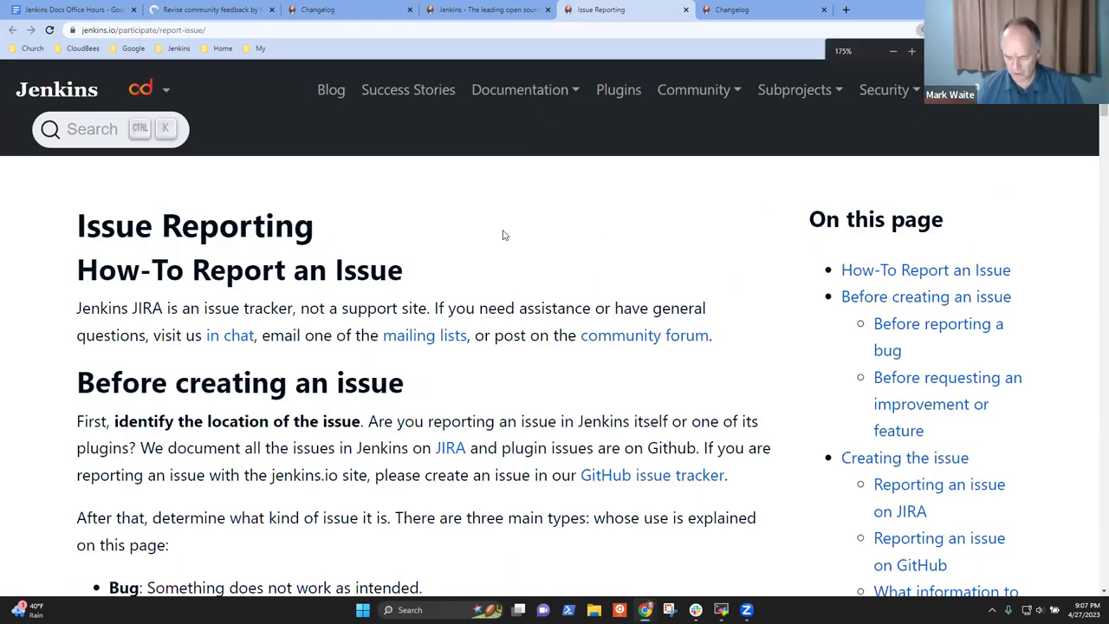
key(ctrl+minus)
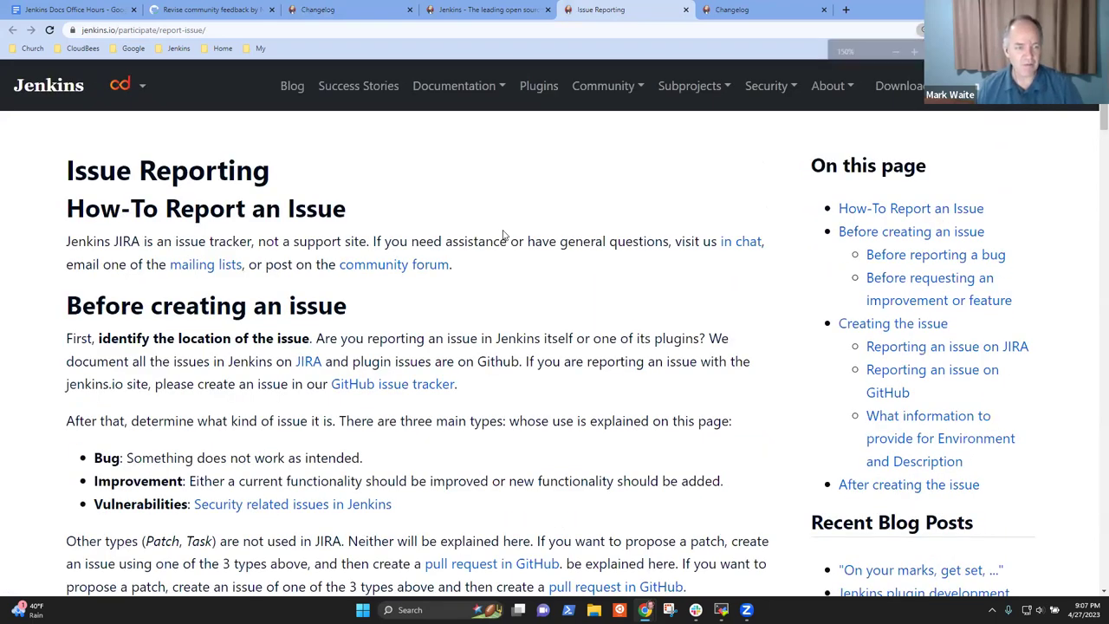
key(ctrl+minus)
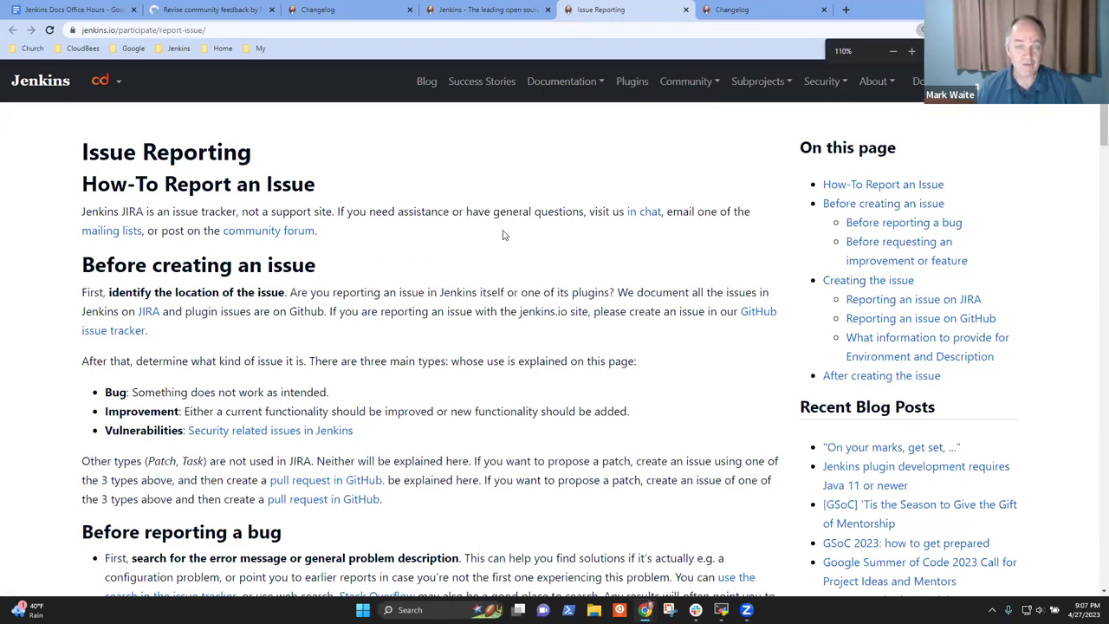
key(ctrl+minus)
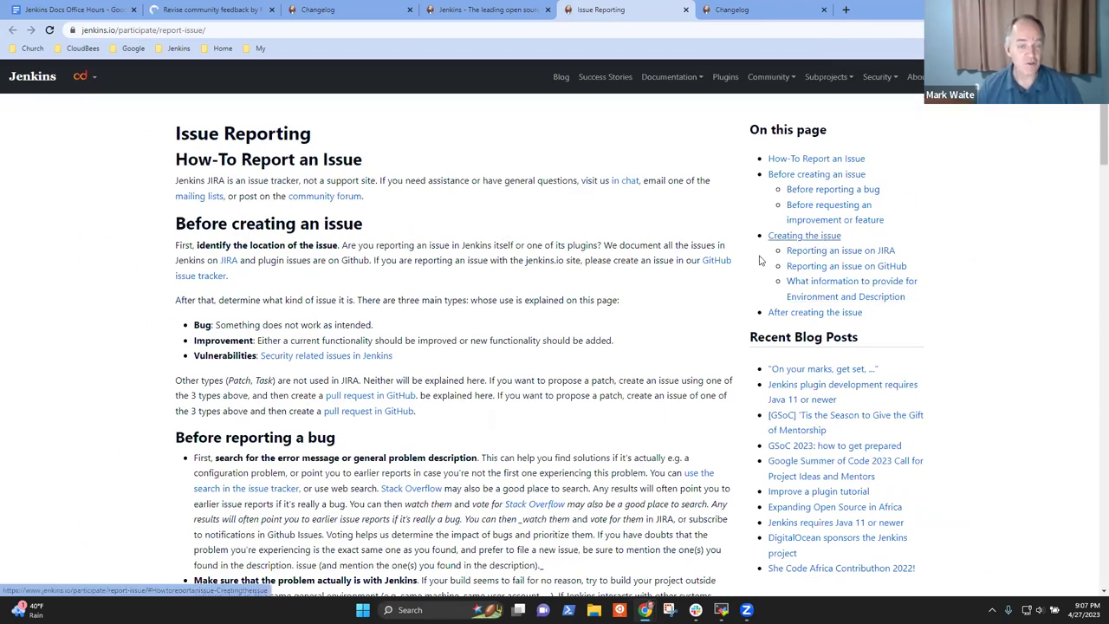
click(805, 236)
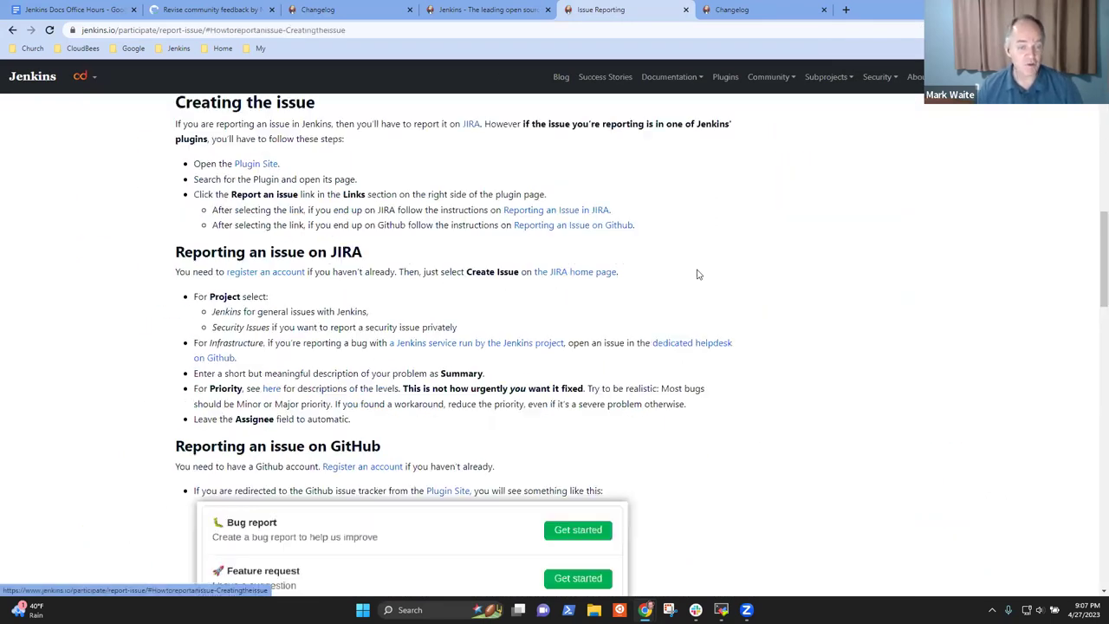
- Load the jenkins.io home page from the Jenkins bookmarks in the community forum tab
click(525, 10)
click(615, 10)
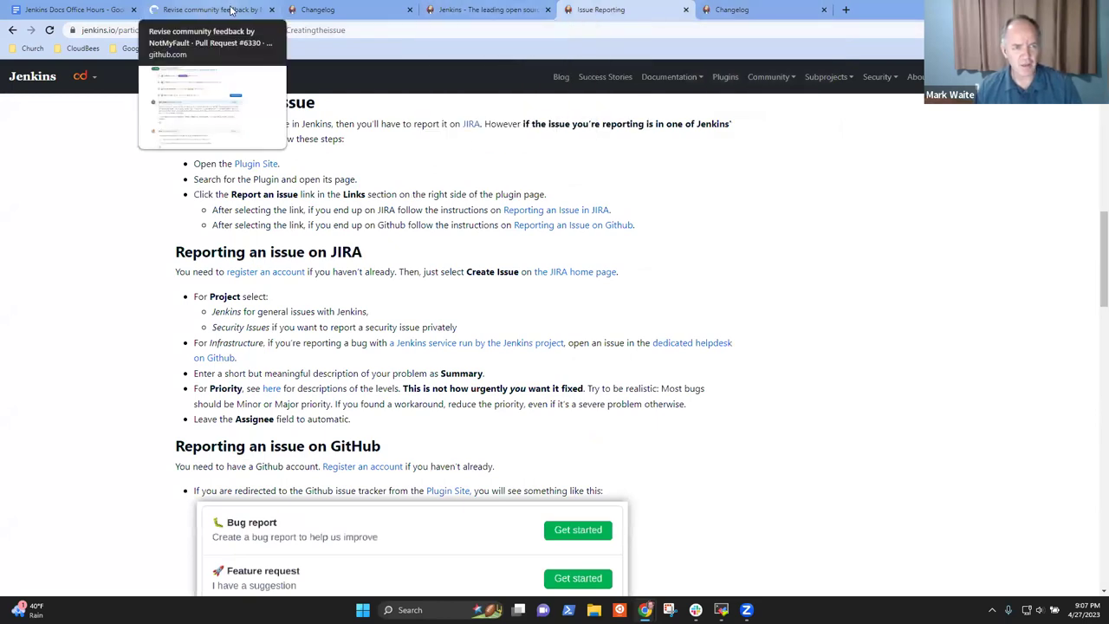
click(363, 16)
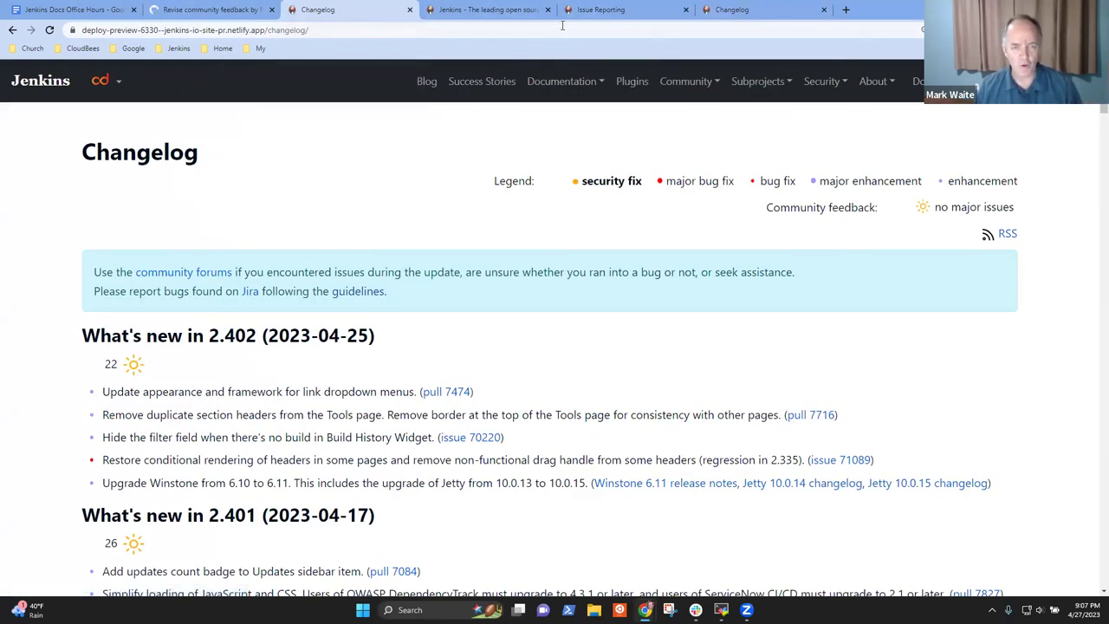
click(498, 10)
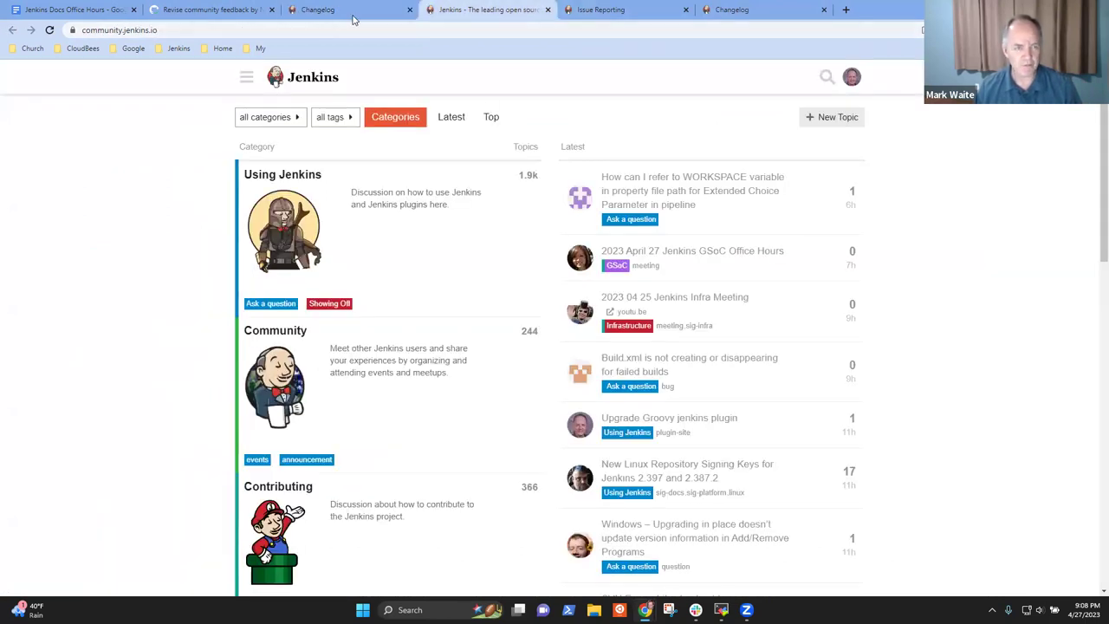
click(177, 49)
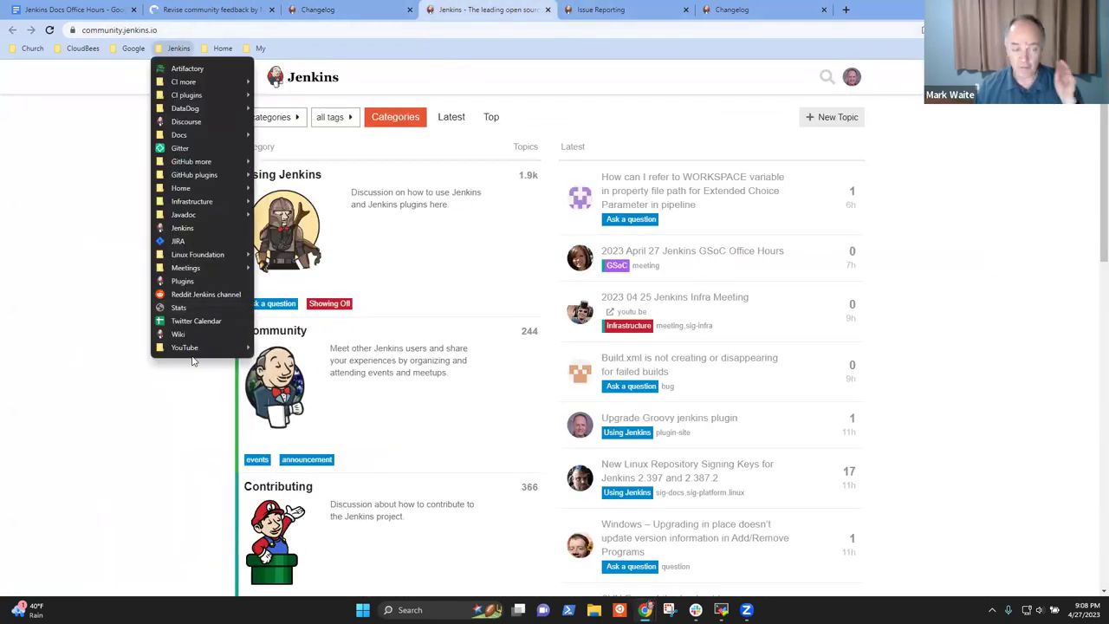
click(199, 229)
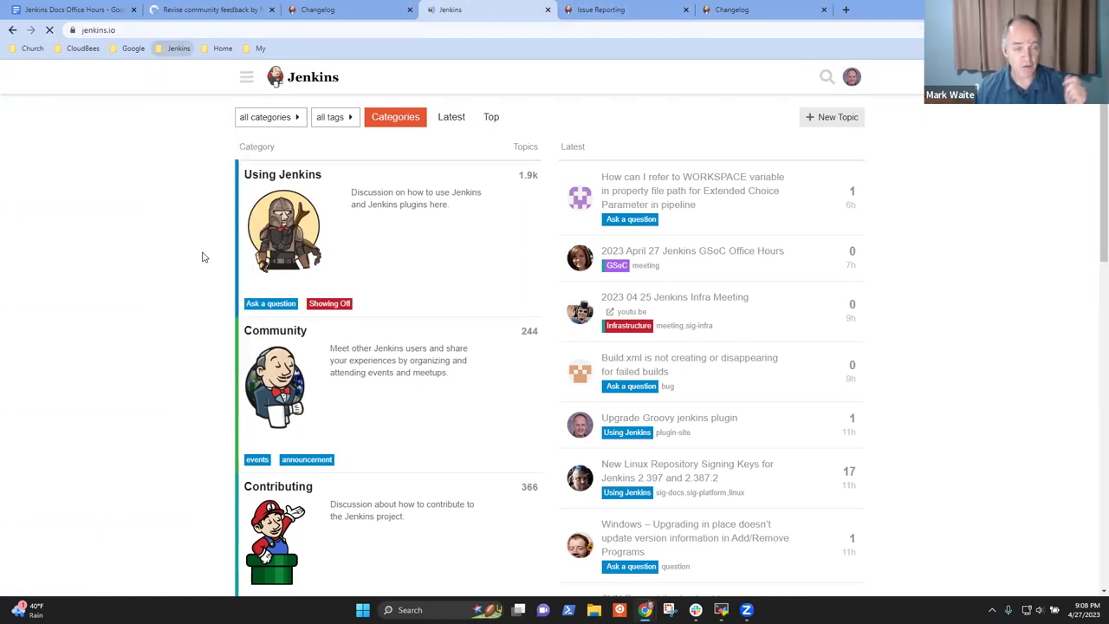
- Go to the jenkins.io Download page and open the weekly release Changelog
click(673, 334)
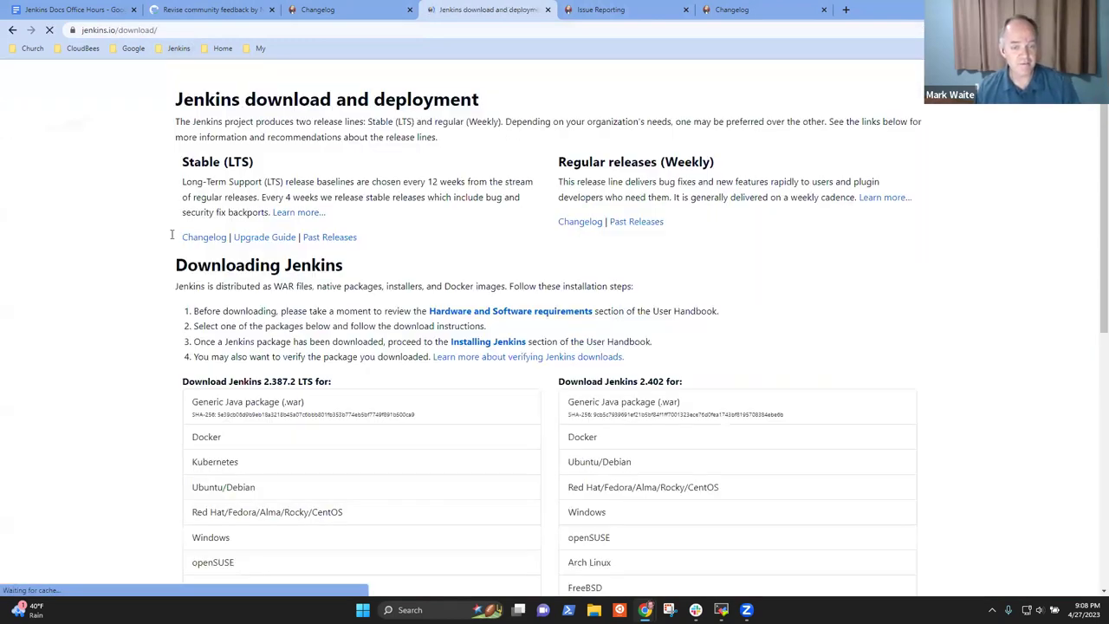
click(592, 256)
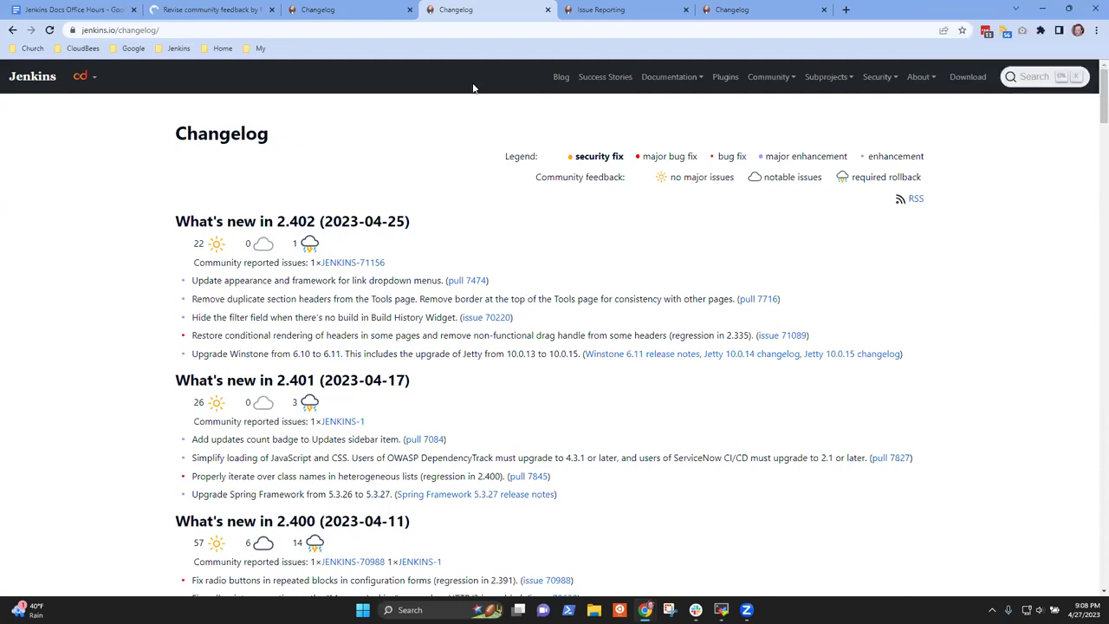
- Highlight the 2.401 heading and the 2.401 (26/0/3) and 2.400 (57/6/14) feedback counts
scroll(242, 269, down, 1)
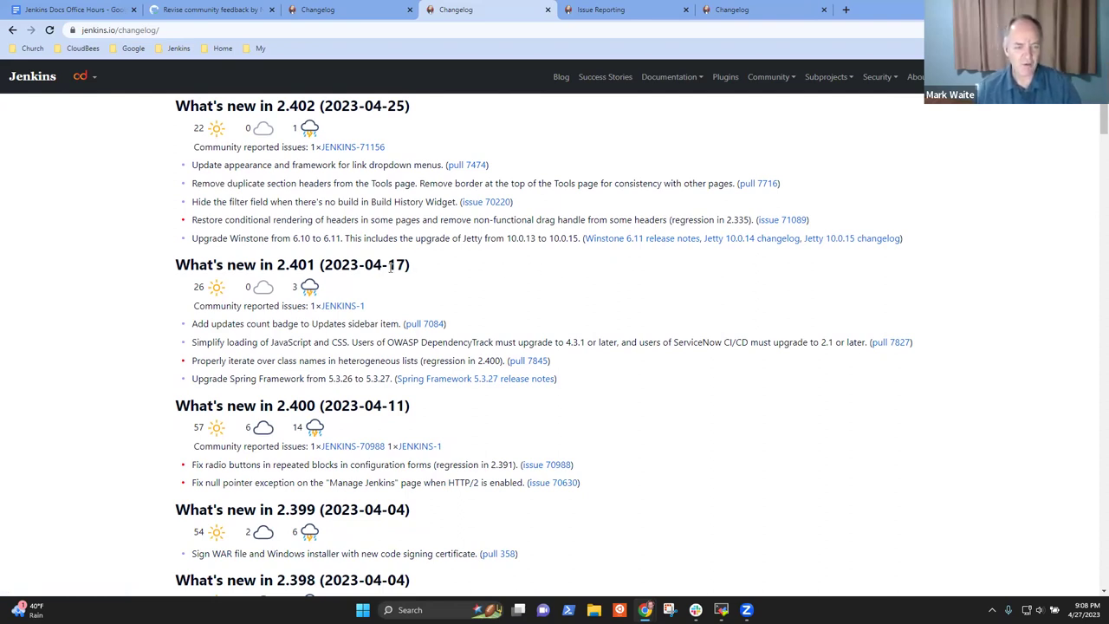
triple_click(159, 269)
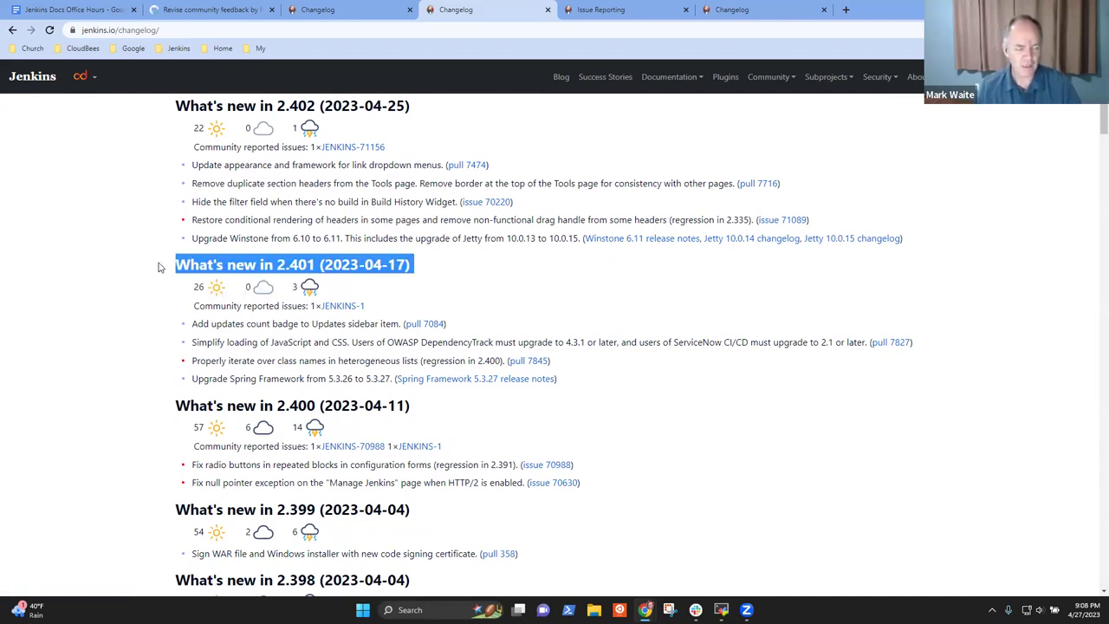
click(165, 277)
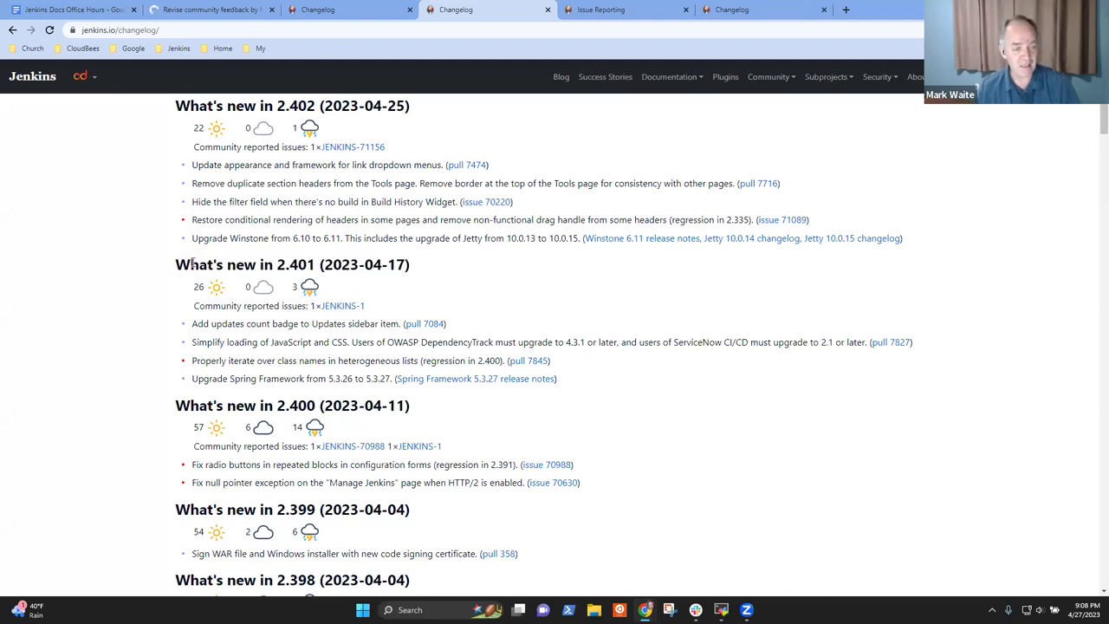
drag(193, 263, 414, 266)
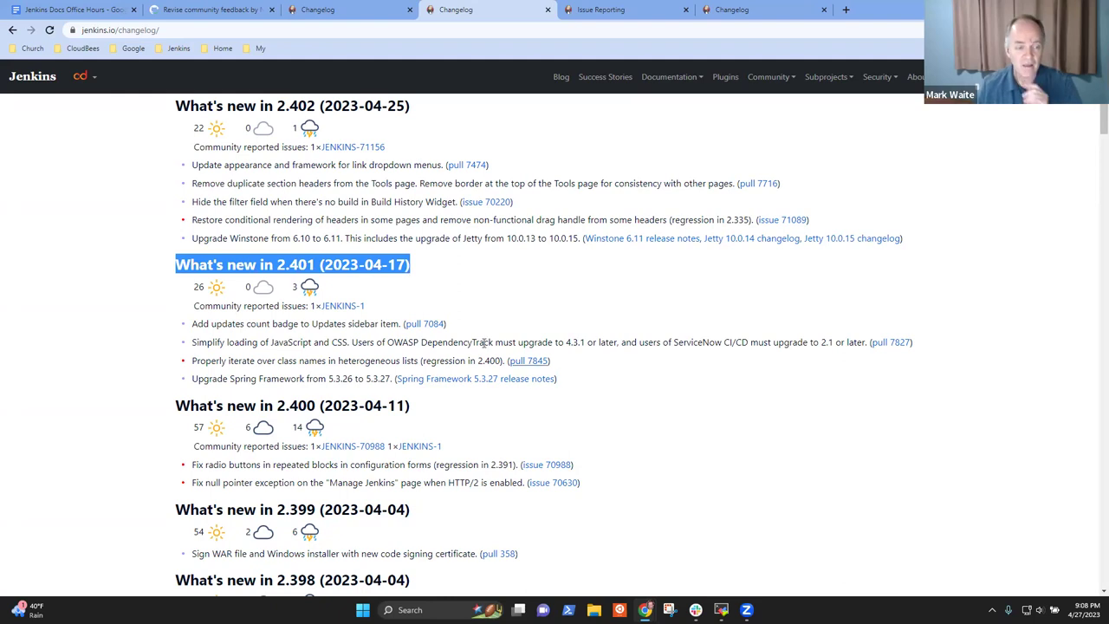
scroll(494, 296, down, 1)
click(557, 250)
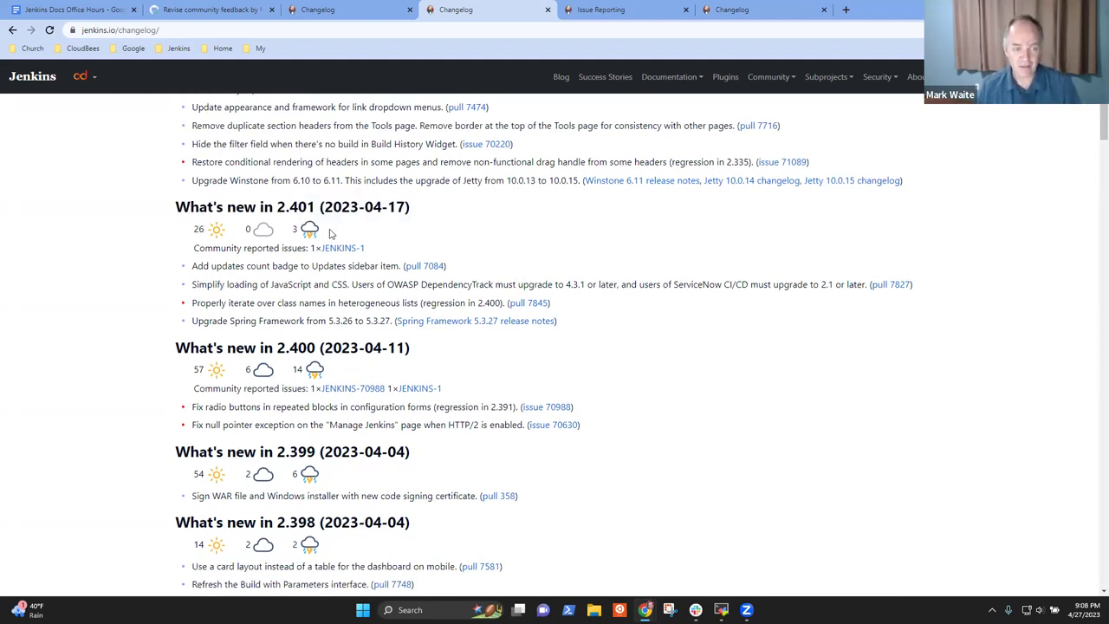
drag(329, 231, 176, 234)
click(635, 248)
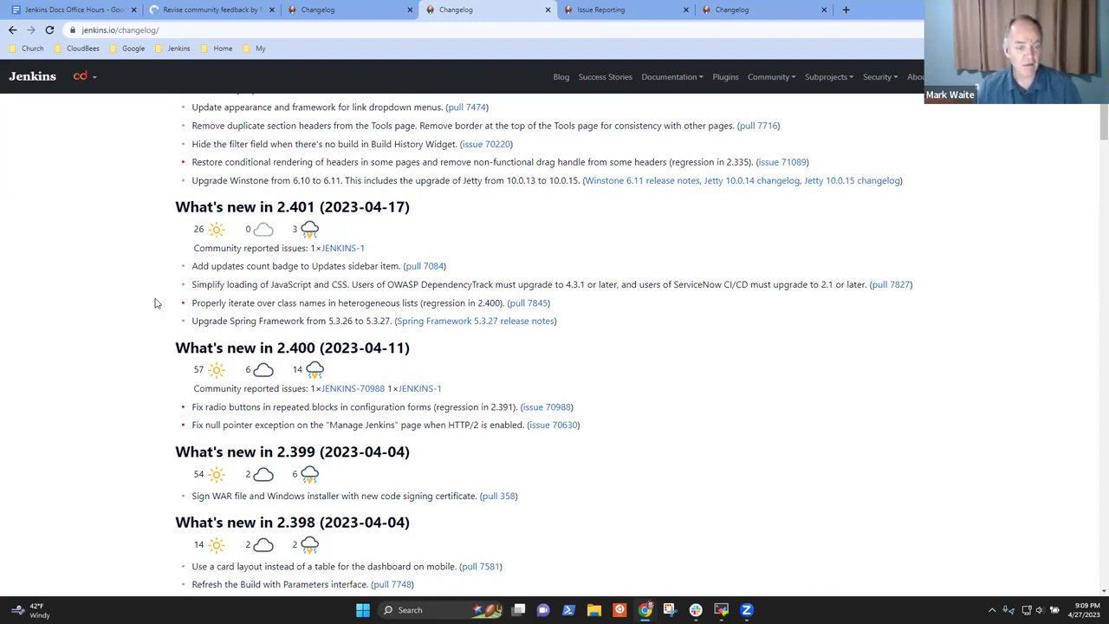
scroll(330, 279, down, 1)
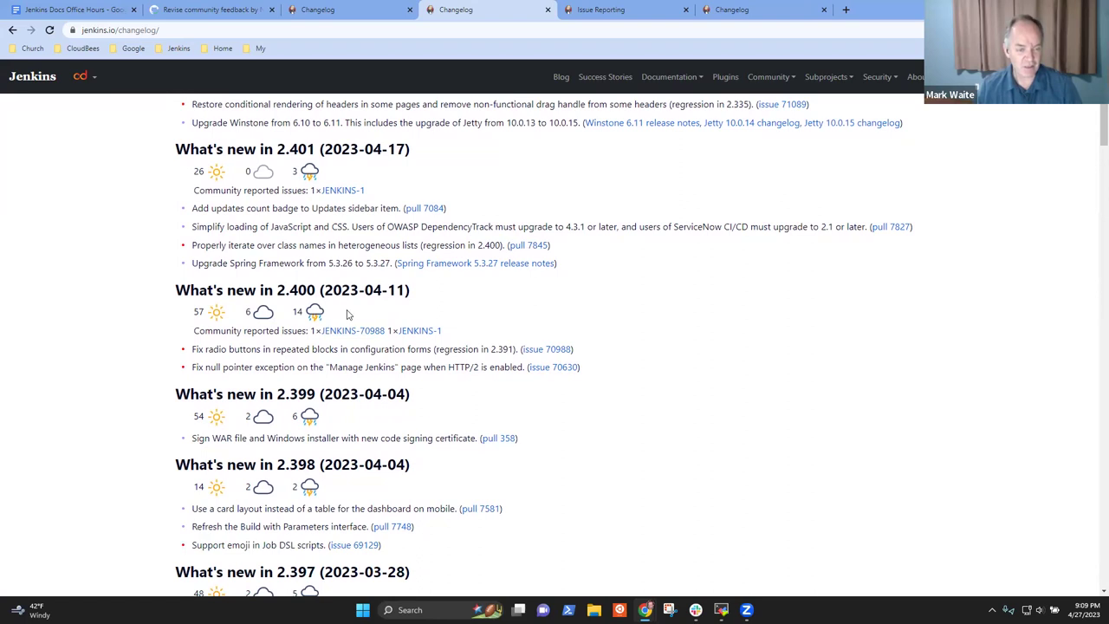
drag(349, 314, 195, 311)
click(604, 307)
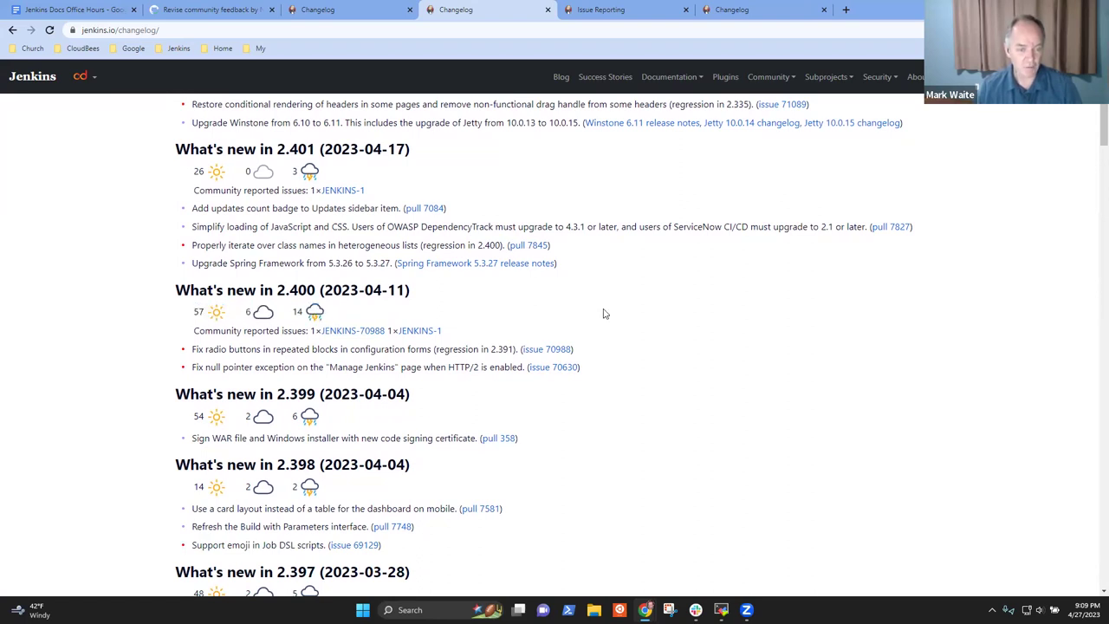
- Open the JENKINS-70988 issue in a new tab, view it, and close it
right_click(362, 336)
click(399, 345)
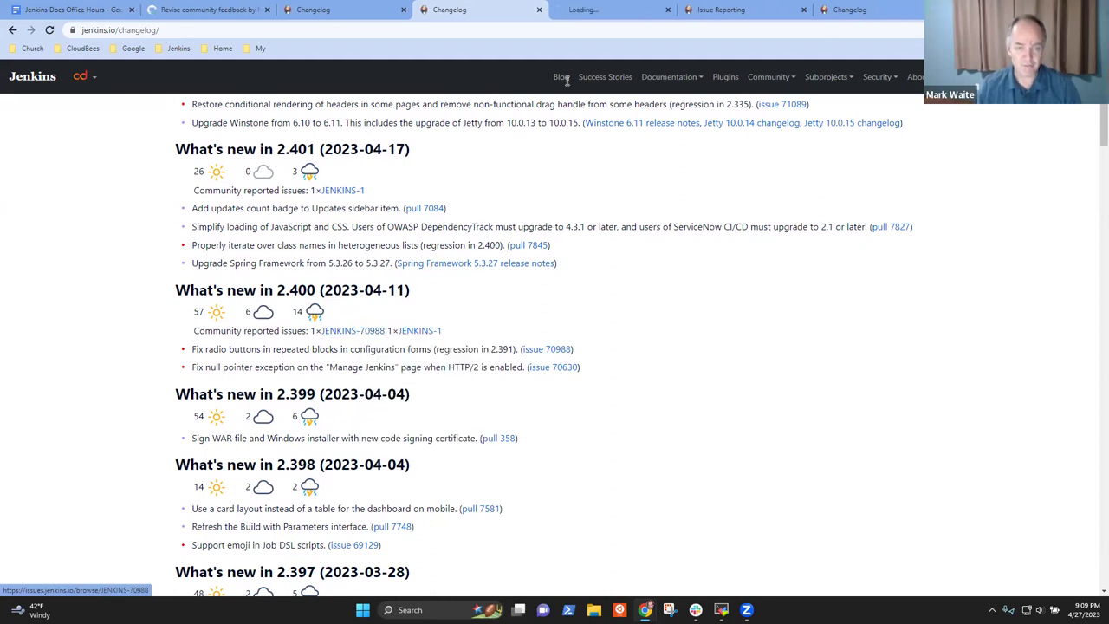
click(596, 8)
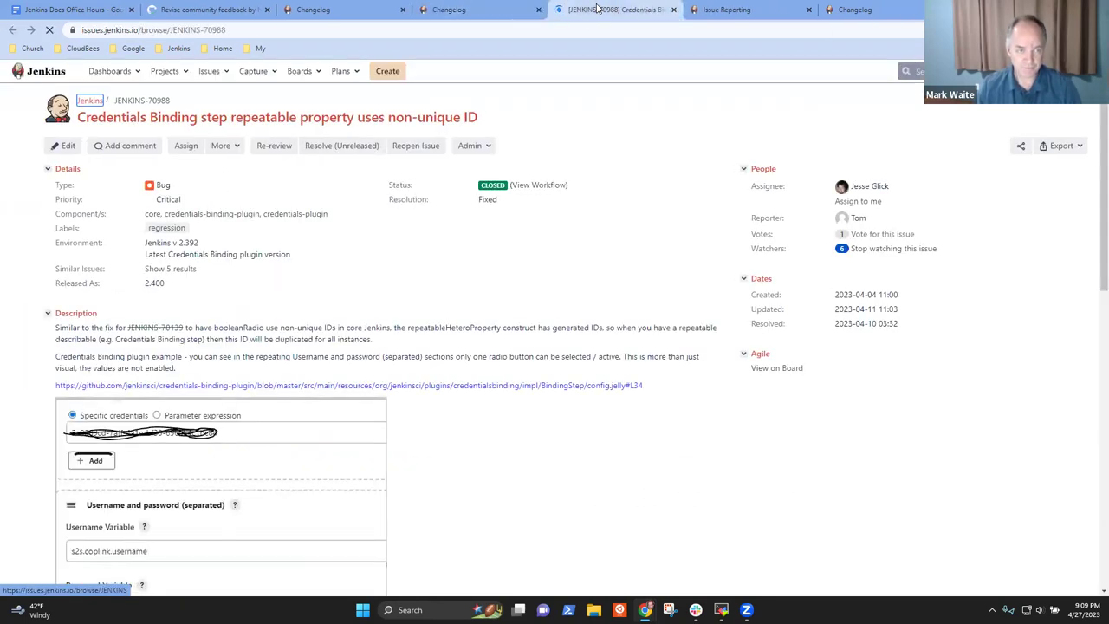
click(673, 10)
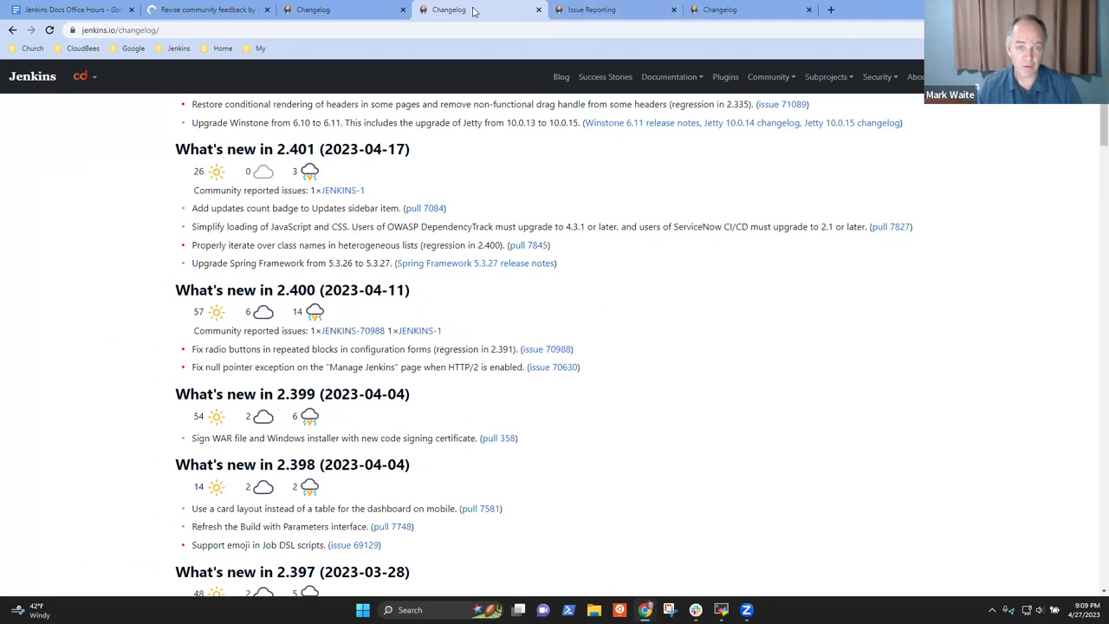
- Highlight the 2.400 rating icons and release heading while discussing that release
scroll(454, 330, up, 1)
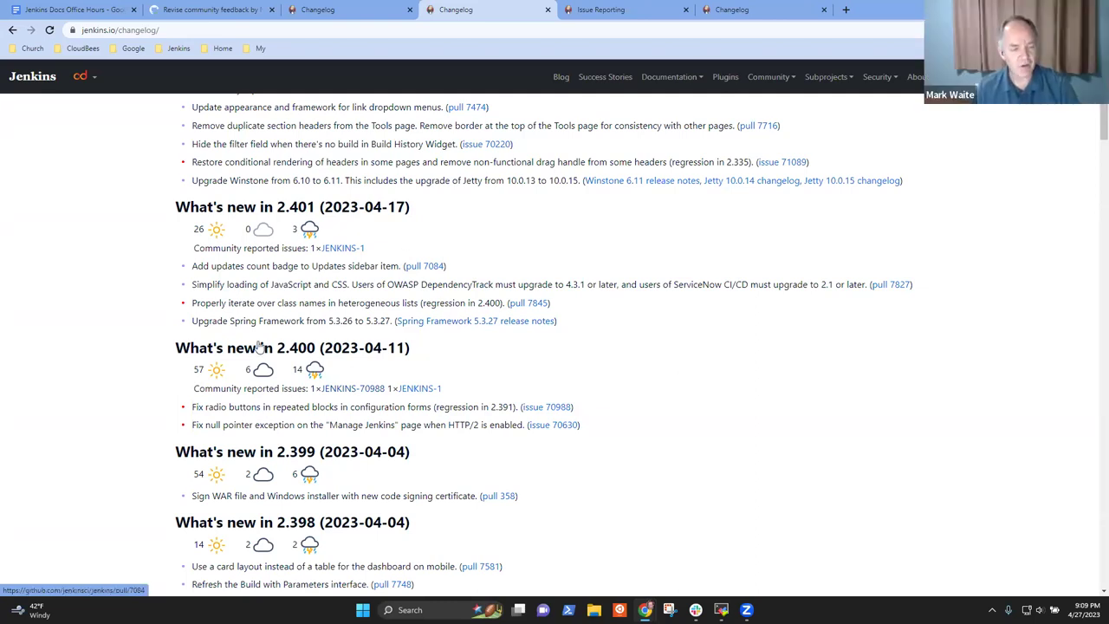
drag(323, 375, 248, 375)
click(532, 358)
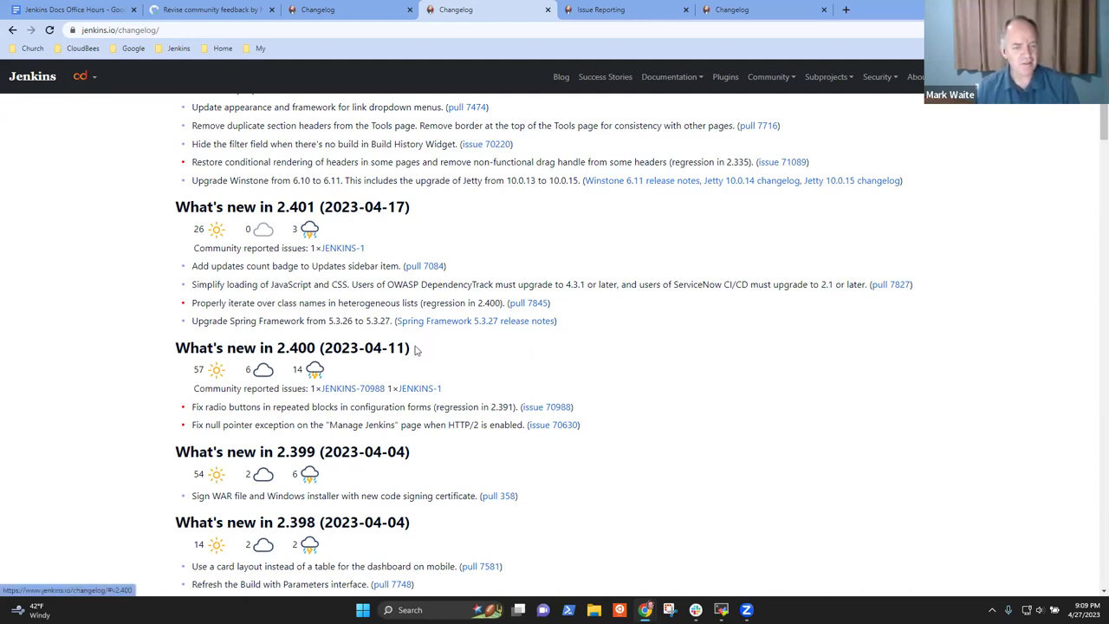
drag(412, 349, 180, 337)
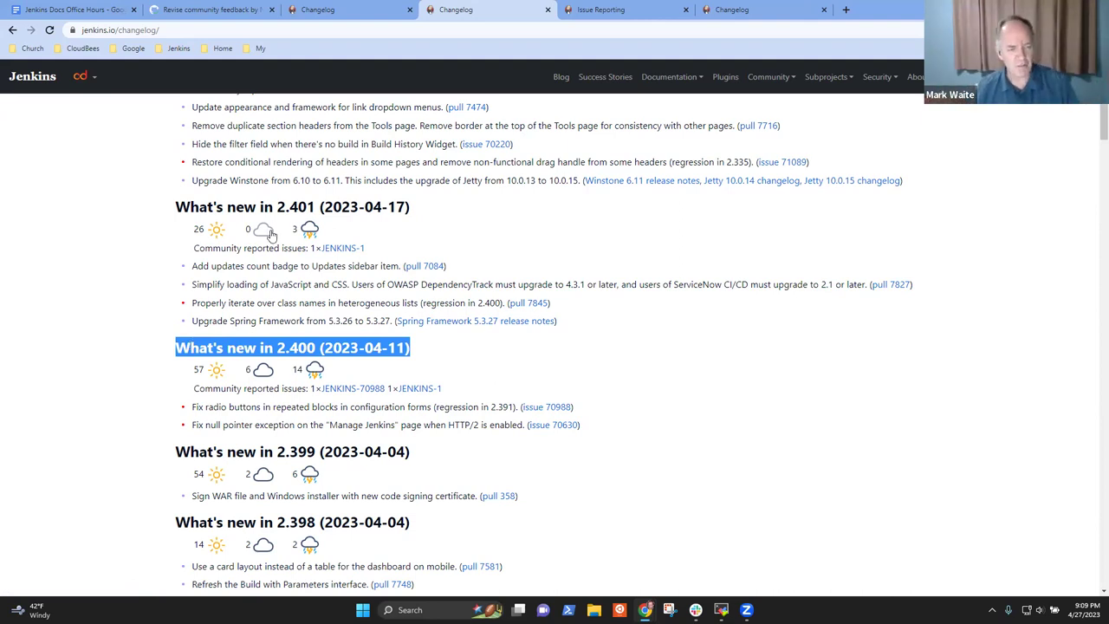
scroll(352, 260, up, 1)
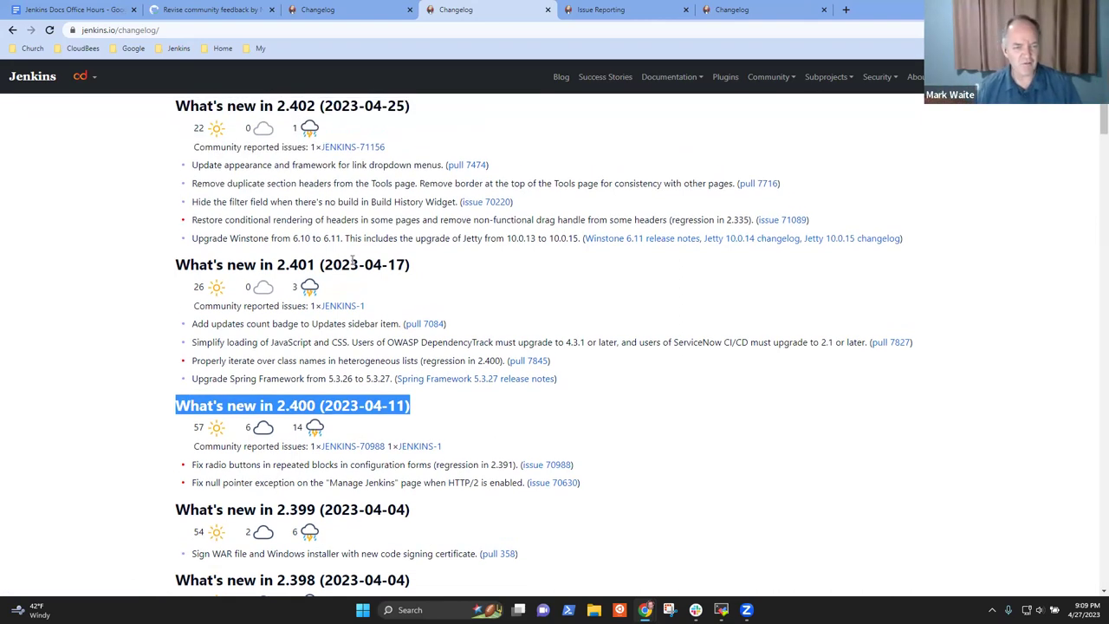
click(694, 299)
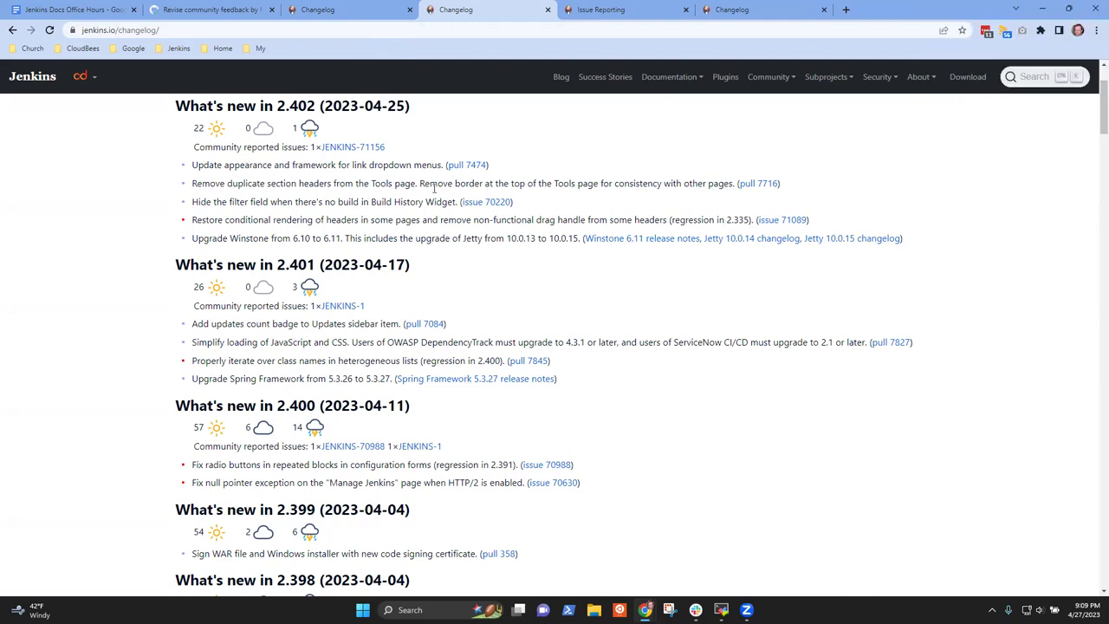
click(368, 12)
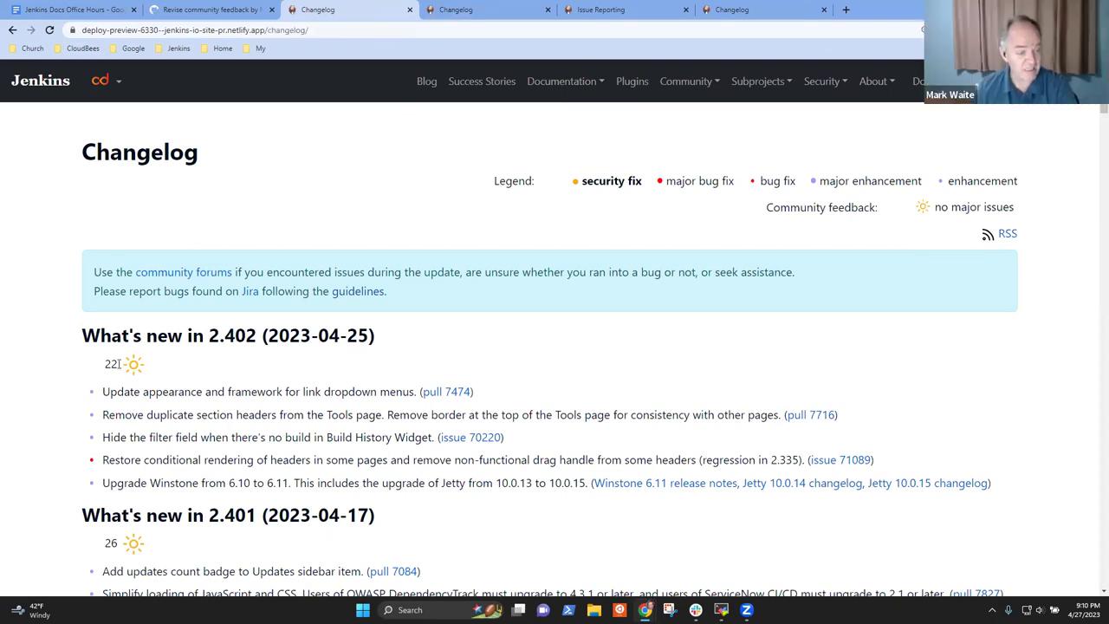
mouse_move(122, 369)
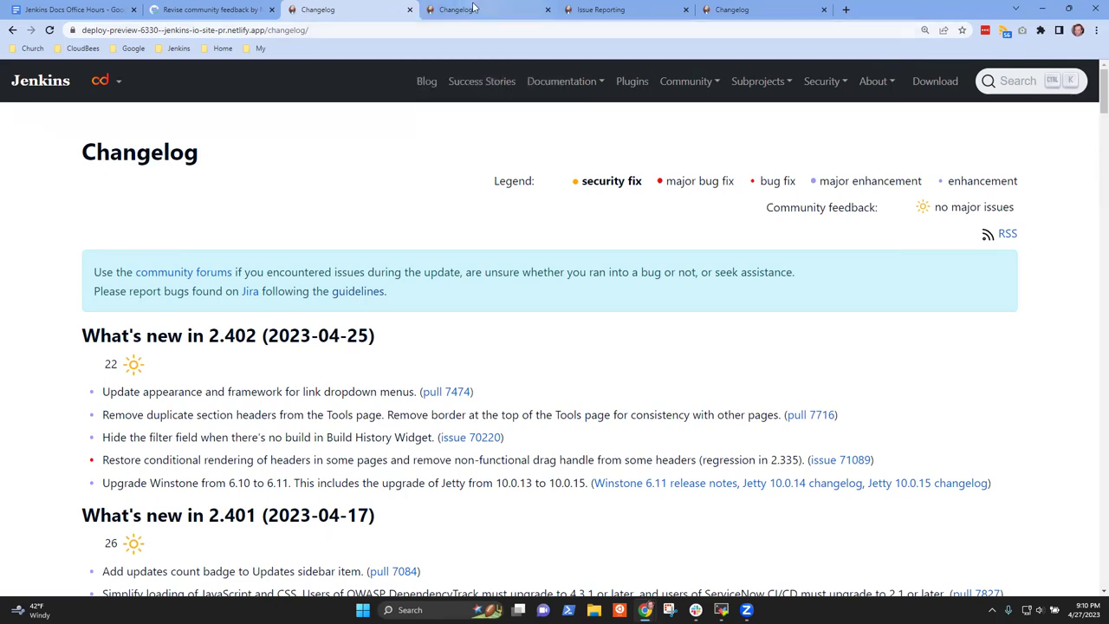
mouse_move(473, 8)
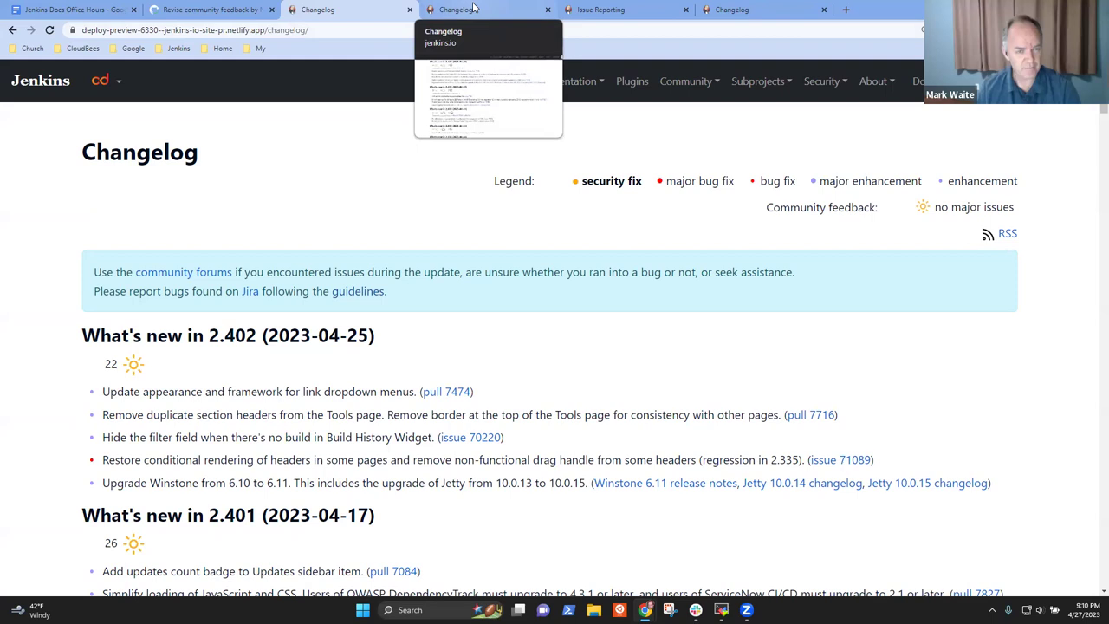
click(472, 8)
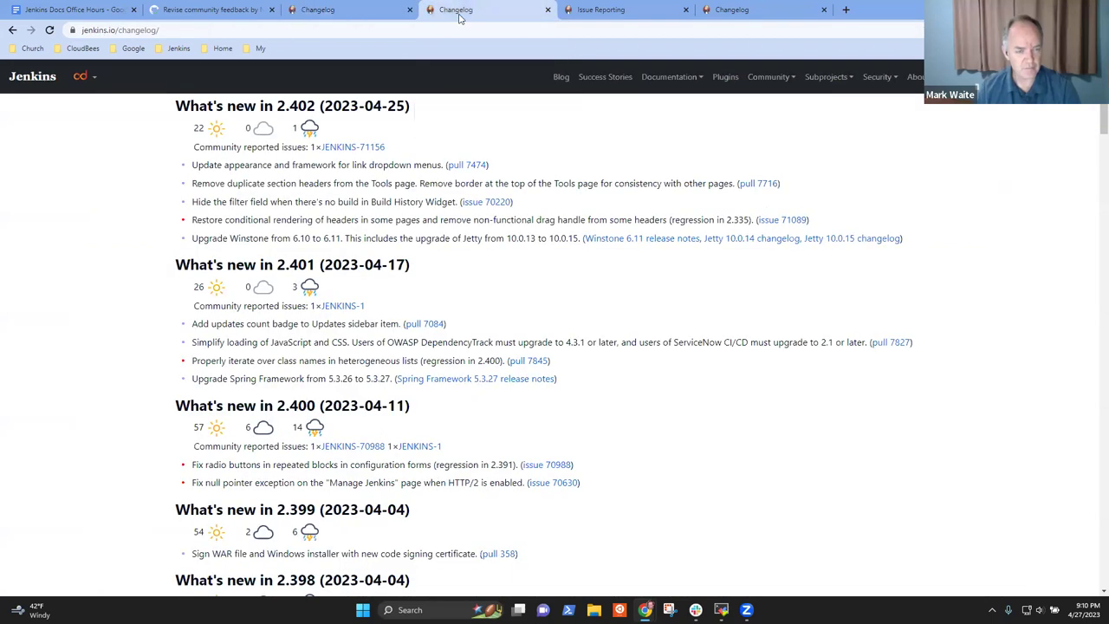
click(201, 6)
scroll(519, 343, down, 2)
scroll(520, 299, up, 1)
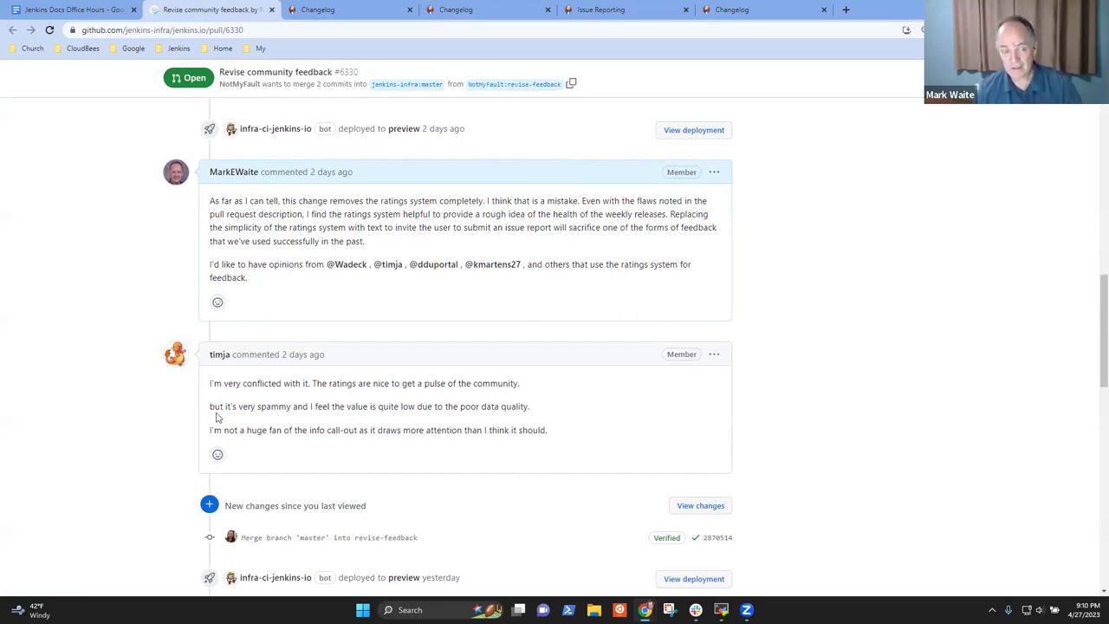
drag(220, 383, 486, 384)
click(319, 385)
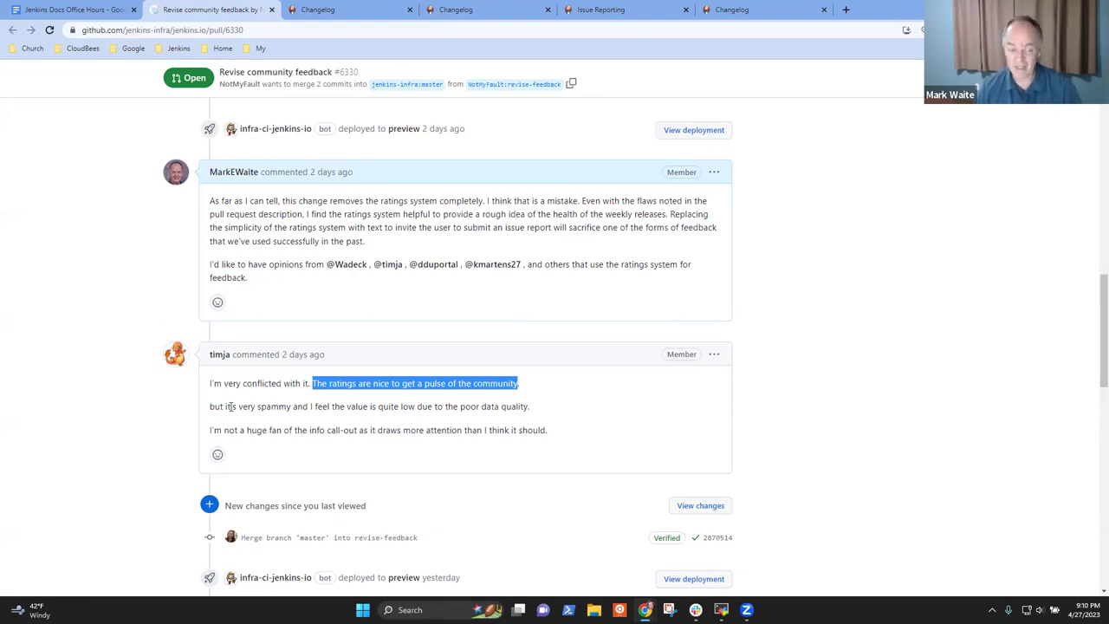
drag(226, 406, 290, 406)
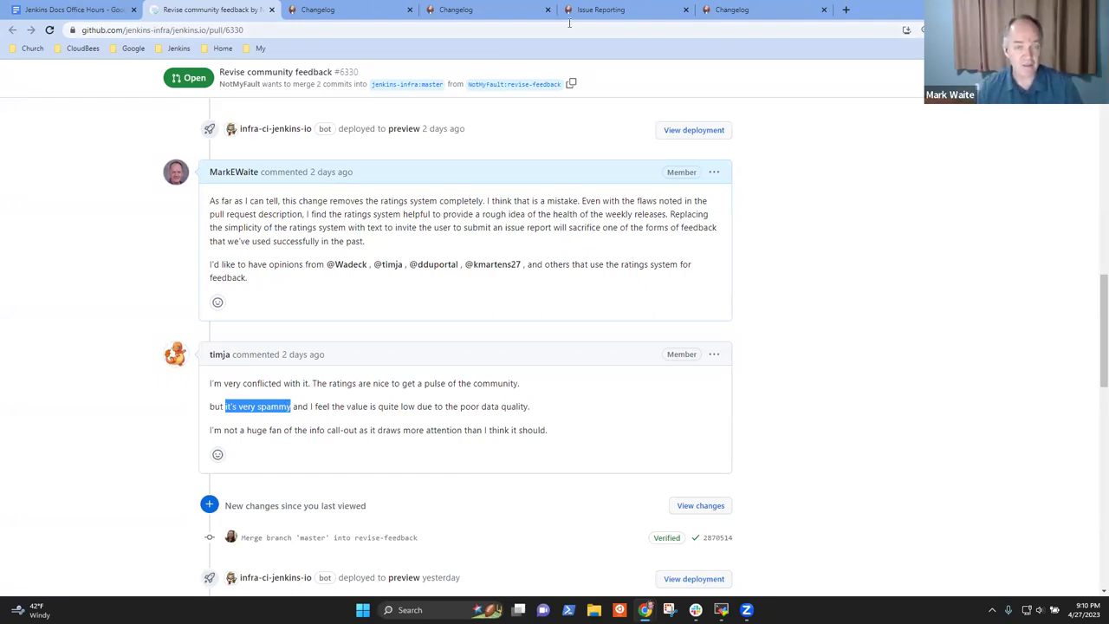
click(494, 10)
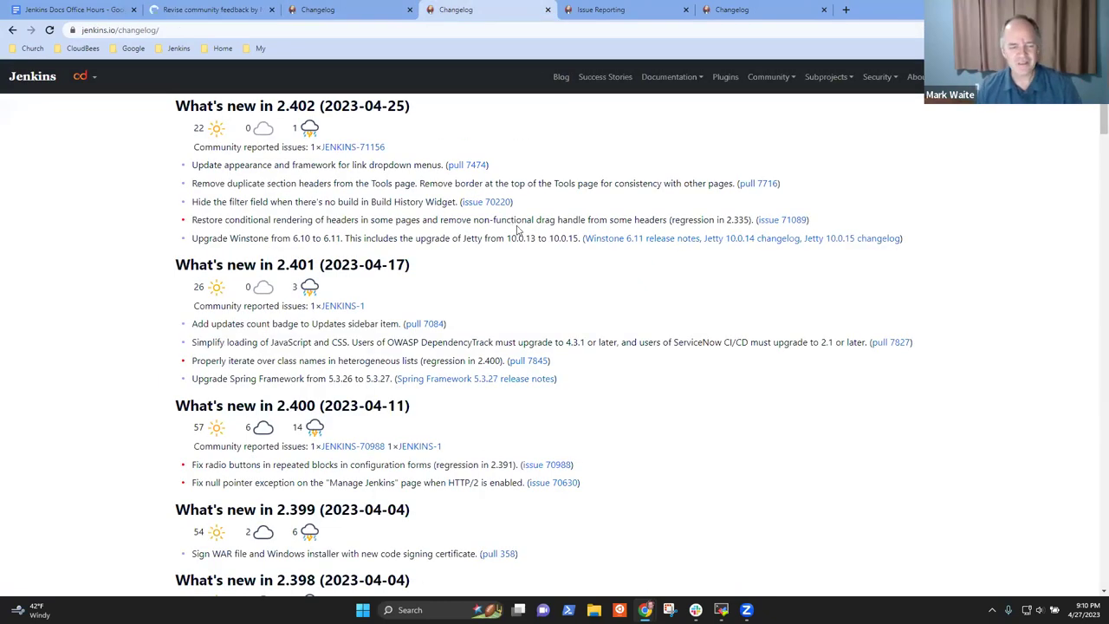
- Scroll down to release 2.392 and vote it 'had to roll back' with the storm icon
scroll(546, 229, down, 4)
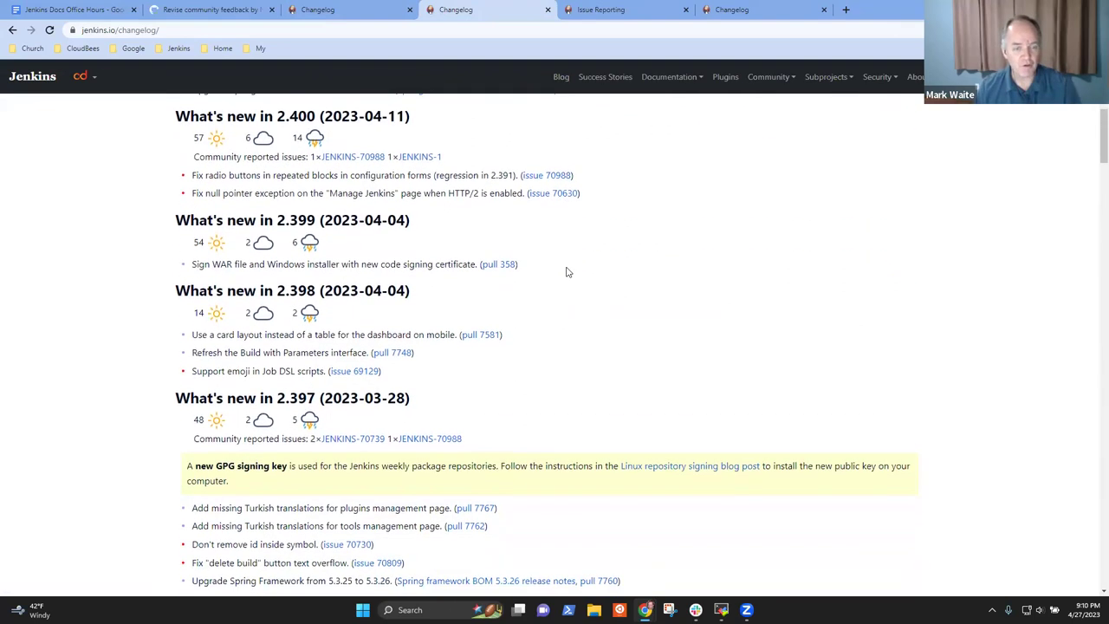
scroll(570, 260, down, 5)
scroll(606, 225, down, 1)
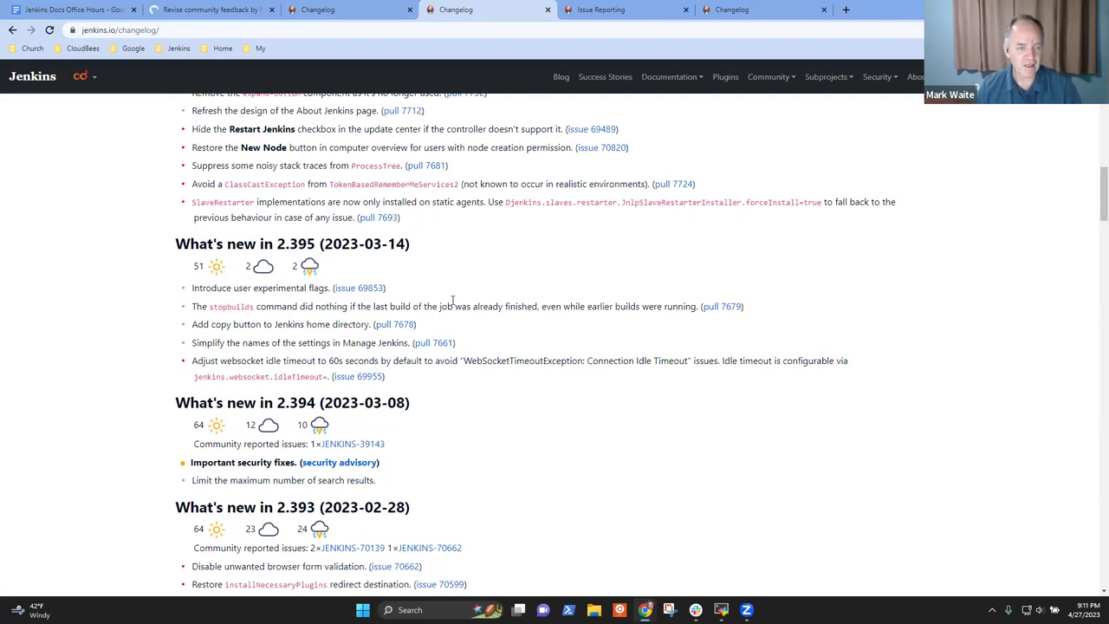
scroll(452, 301, down, 1)
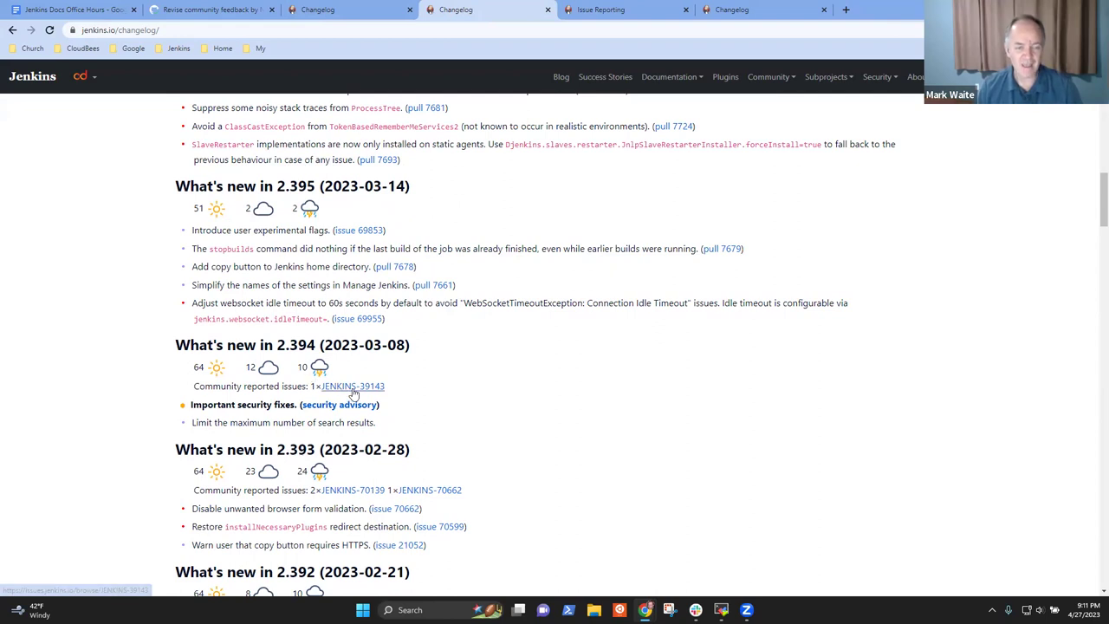
scroll(438, 378, down, 3)
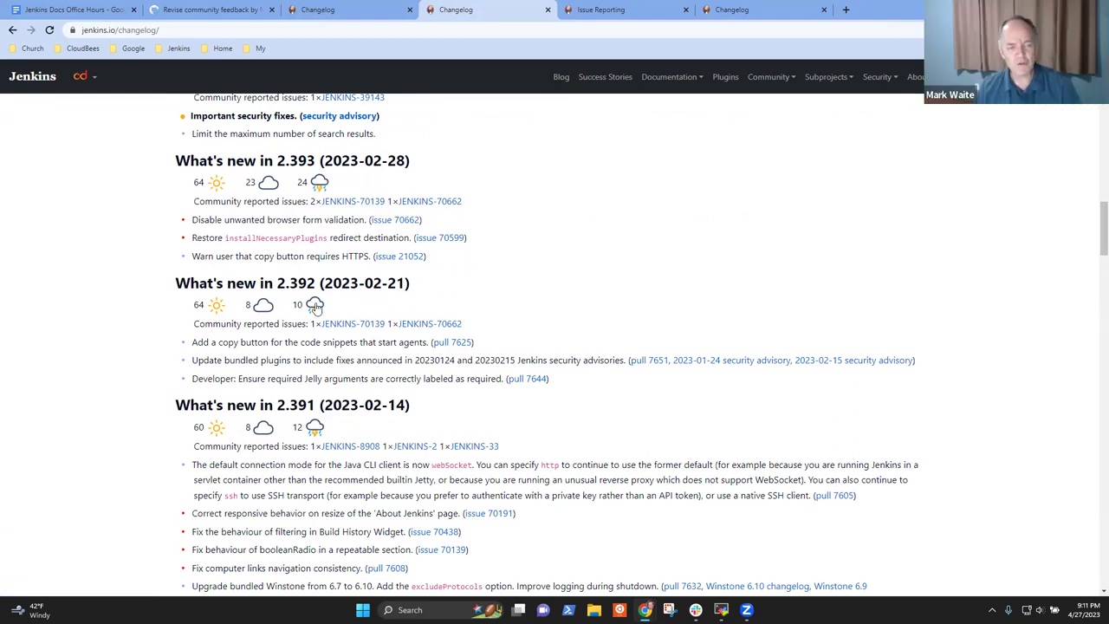
mouse_move(316, 309)
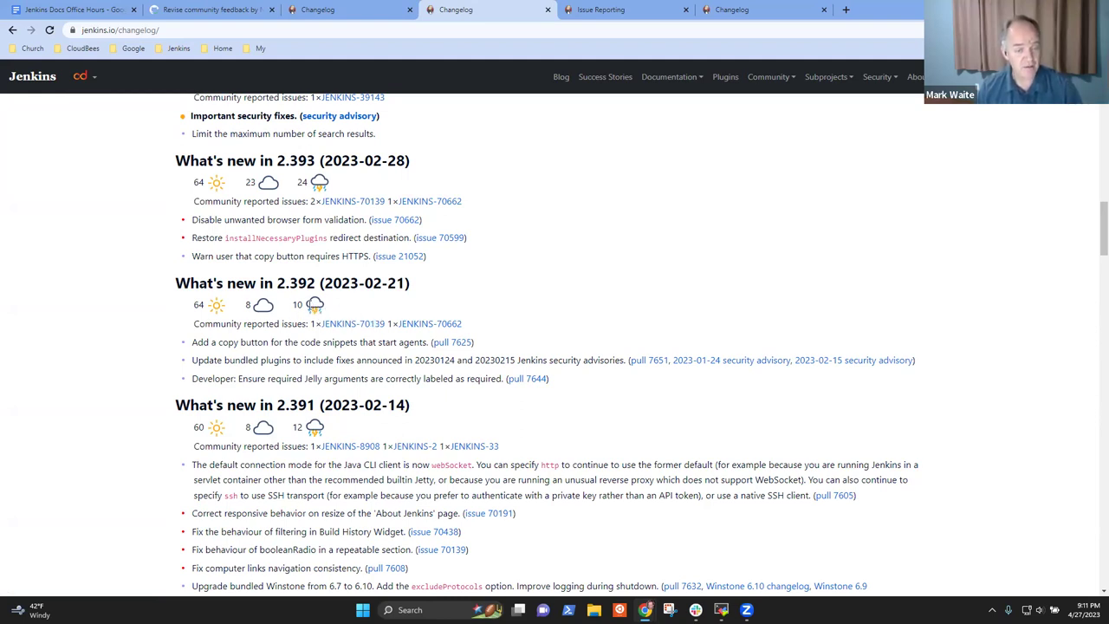
click(314, 305)
- Submit the 2.392 rollback vote with no issue number, accepting both prompts and the thank-you alert
click(614, 123)
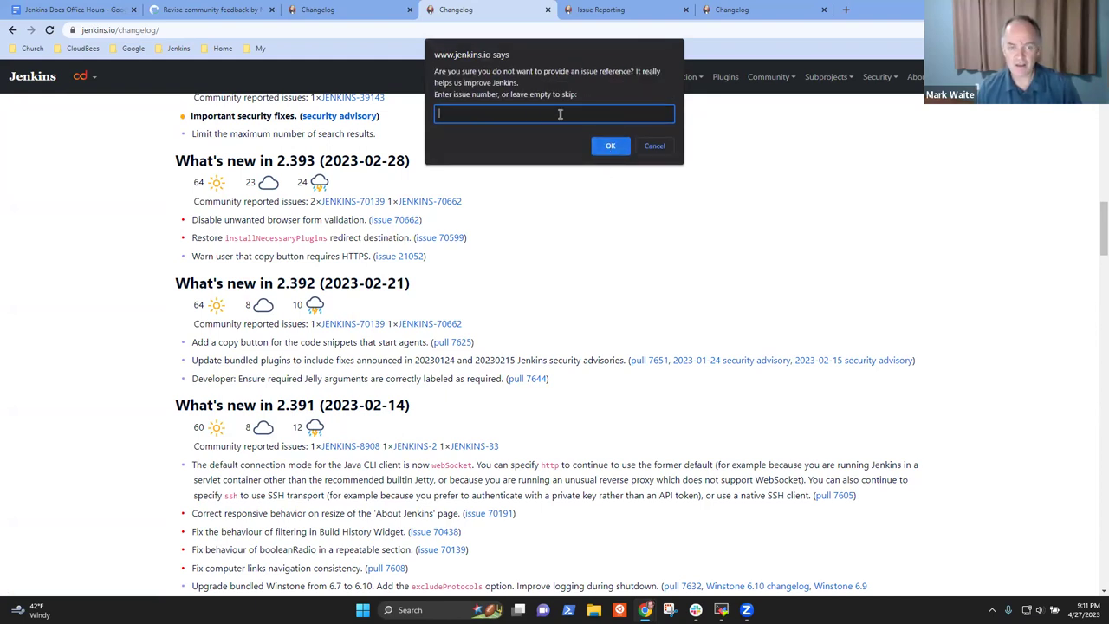
click(615, 145)
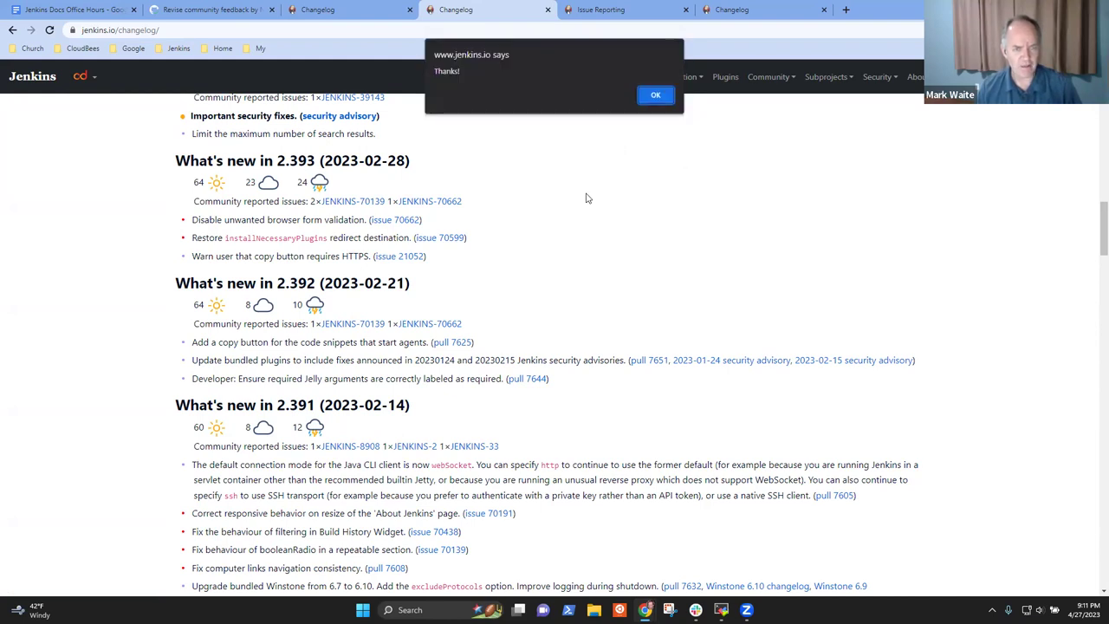
click(656, 95)
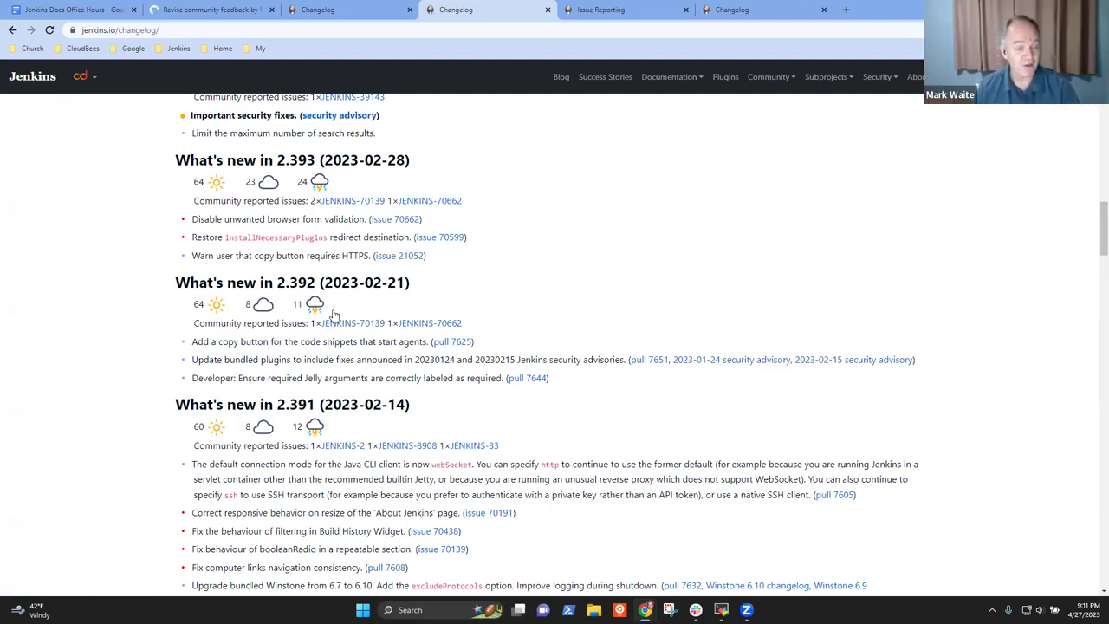
scroll(408, 442, down, 2)
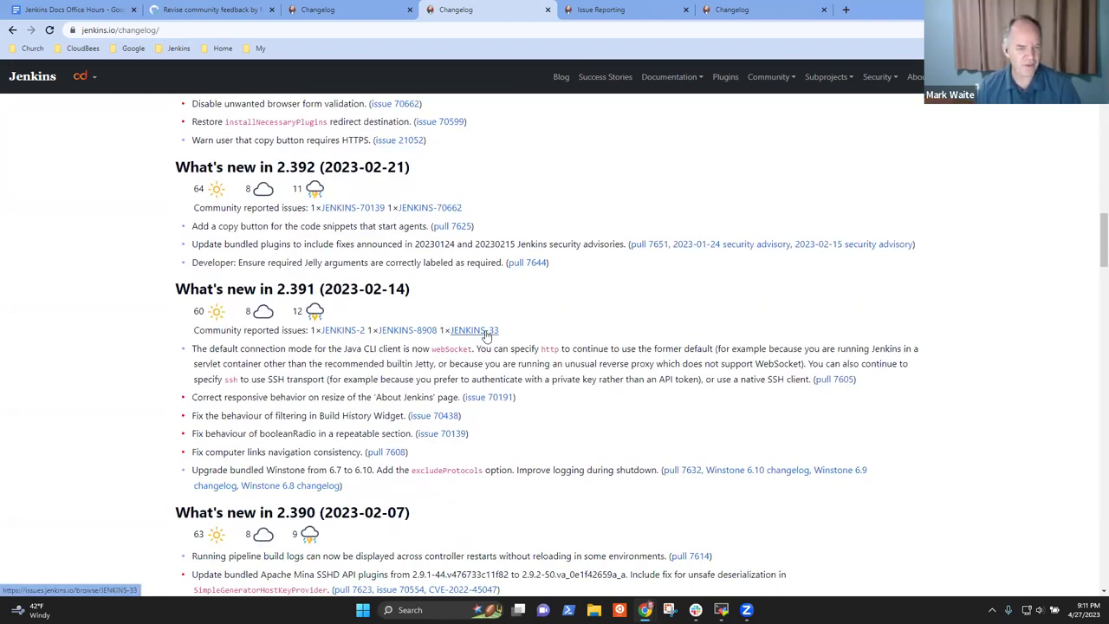
- Open the JENKINS-8908 issue in a background tab, view it, then close it
right_click(411, 333)
click(451, 342)
click(598, 10)
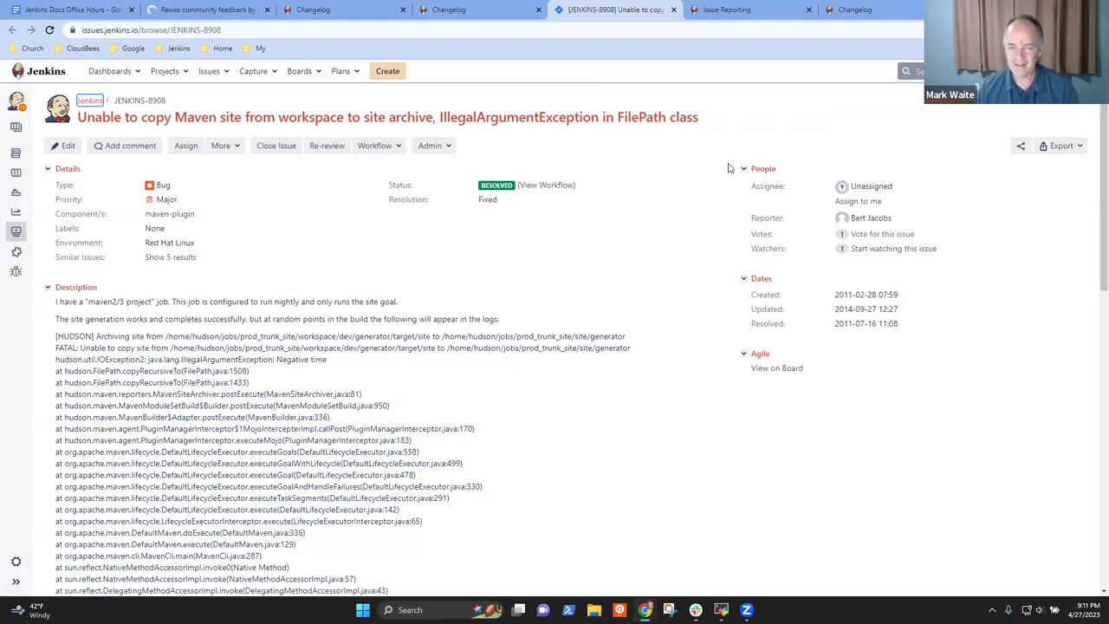
click(673, 9)
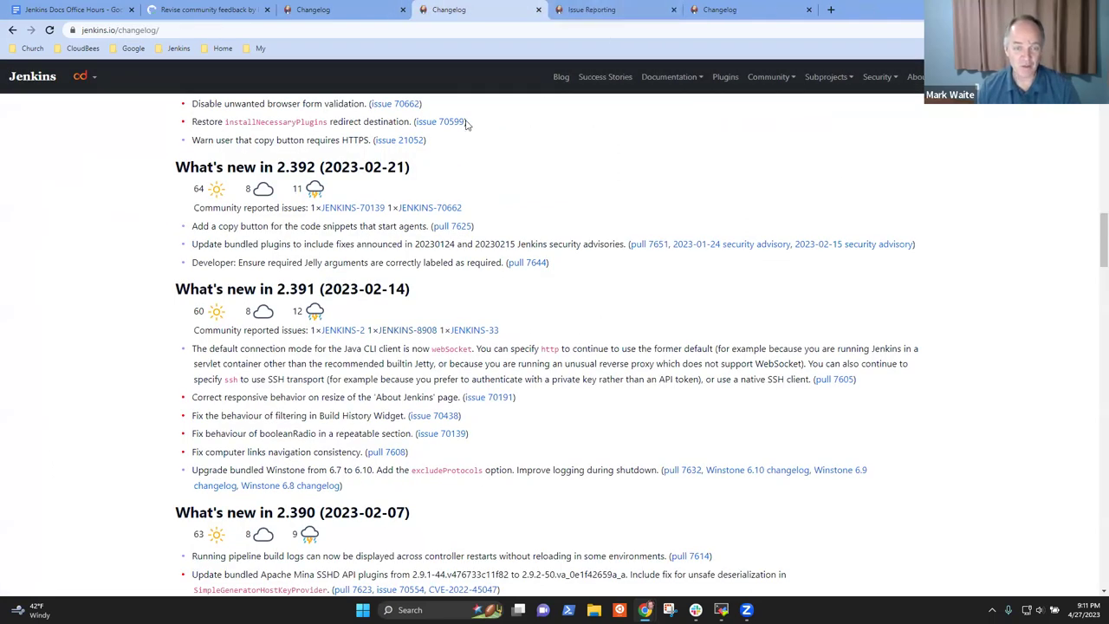
scroll(494, 343, down, 3)
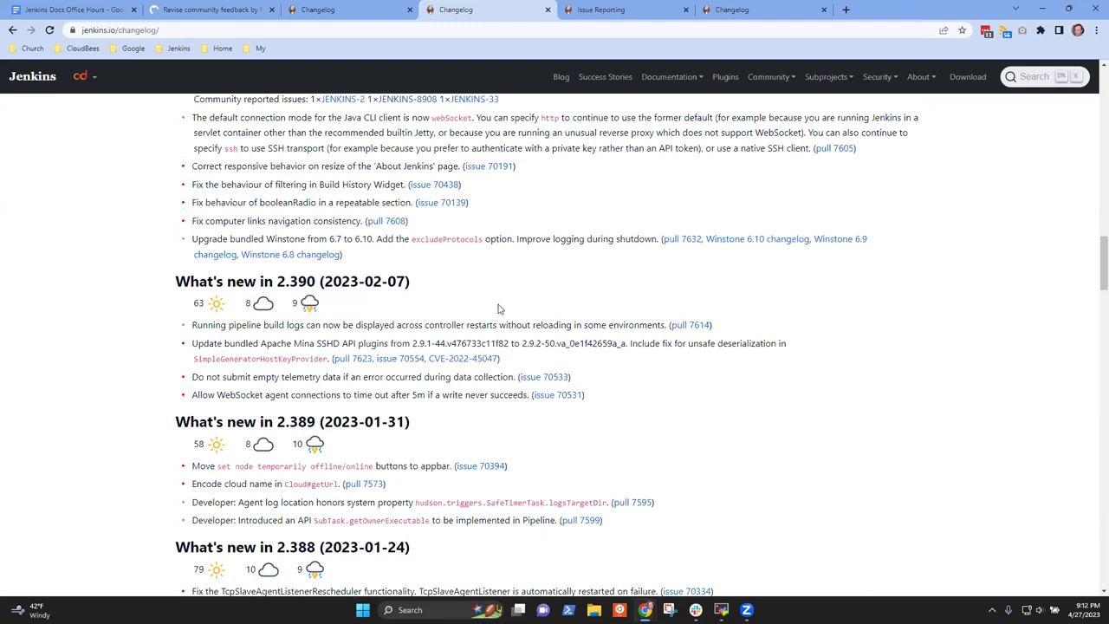
scroll(503, 303, down, 2)
scroll(500, 306, up, 1)
scroll(501, 305, up, 4)
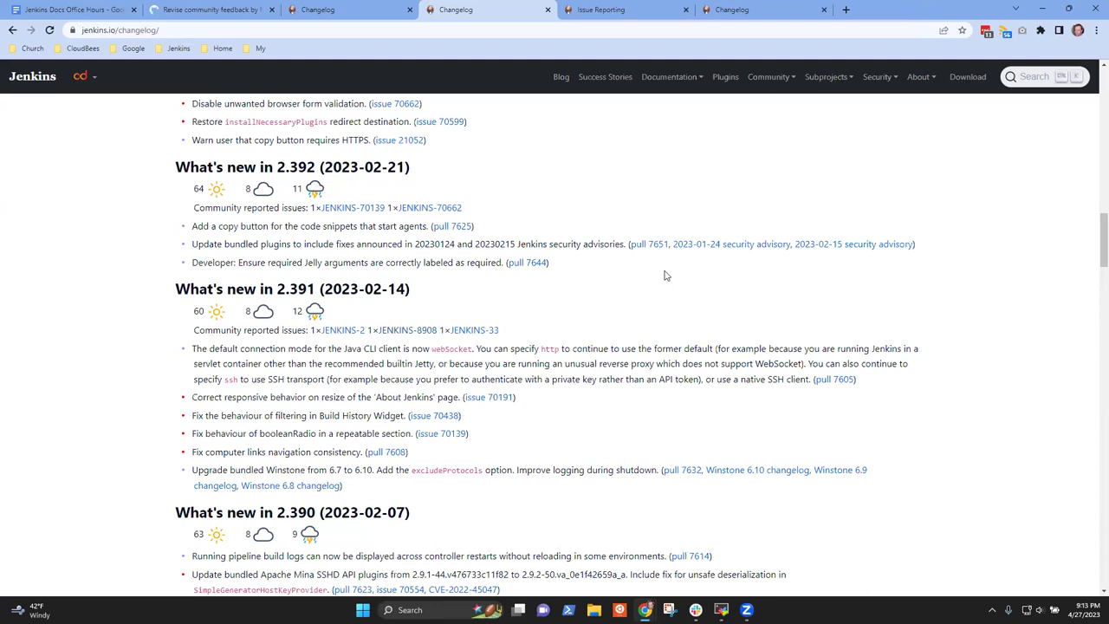
- Scroll down to release 2.380, bring up and dismiss the JENKINS-70178 link menu, and highlight the 2.380 heading
scroll(431, 422, down, 3)
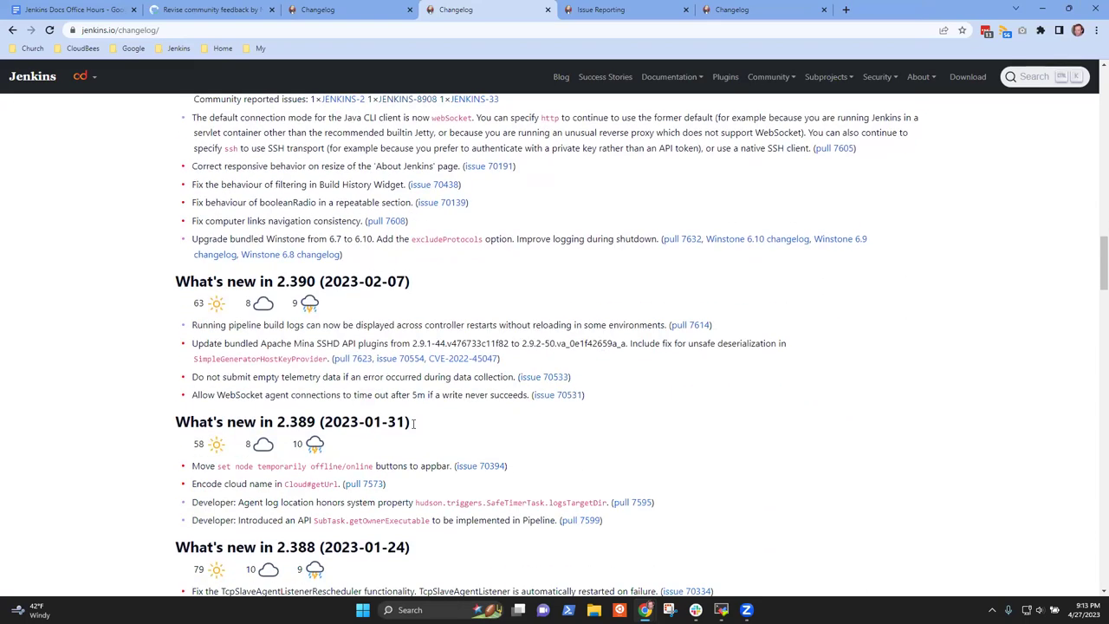
scroll(476, 403, down, 6)
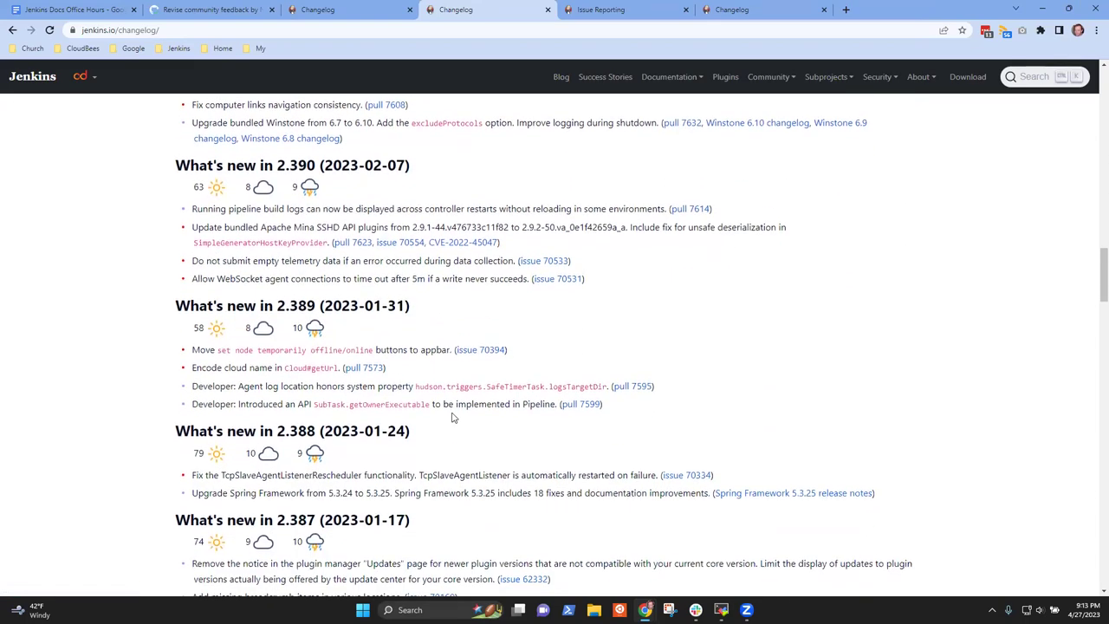
scroll(476, 403, down, 4)
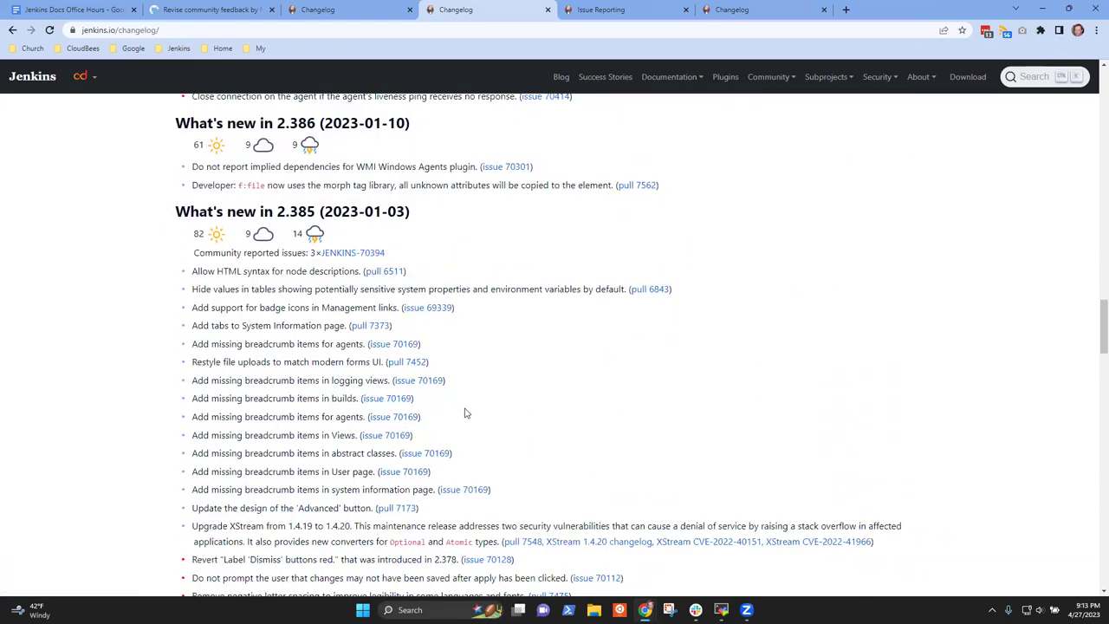
scroll(477, 406, down, 3)
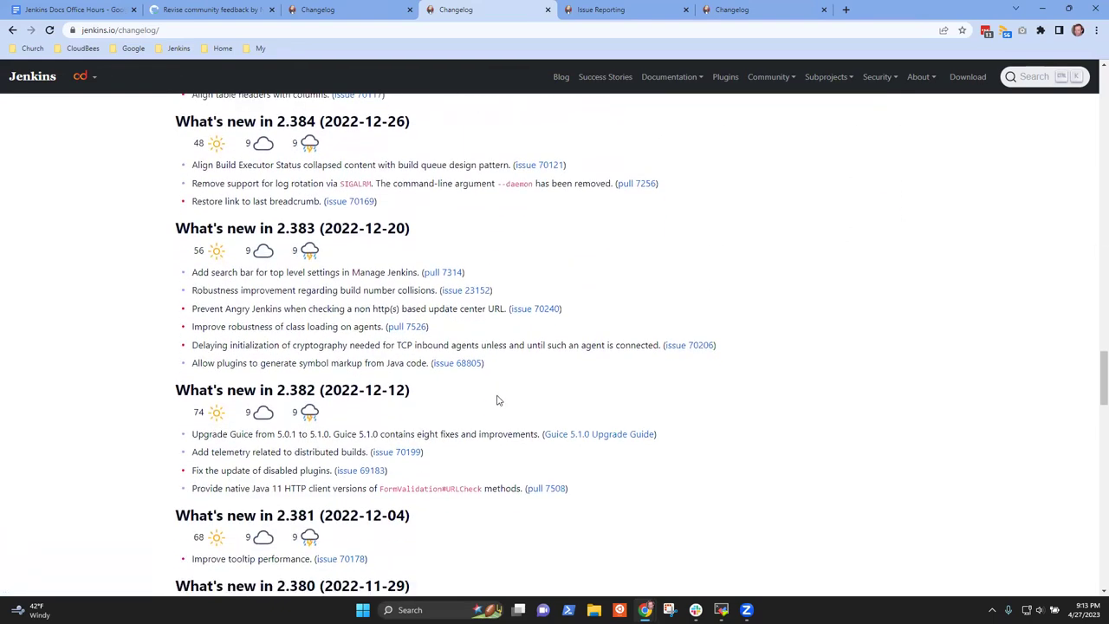
scroll(501, 397, down, 3)
scroll(514, 390, down, 2)
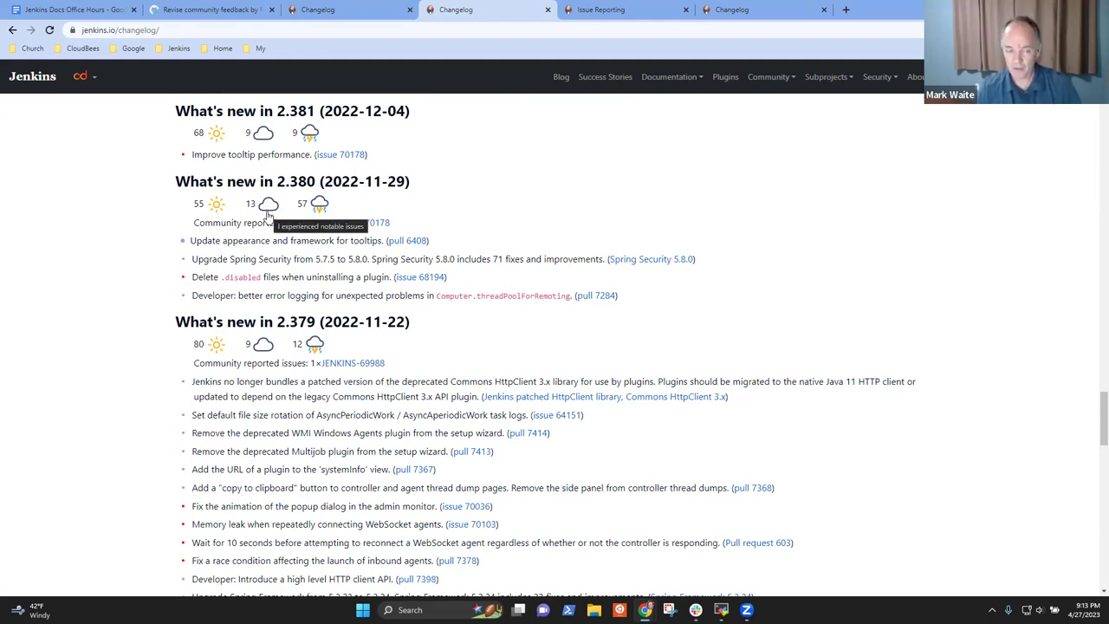
mouse_move(323, 209)
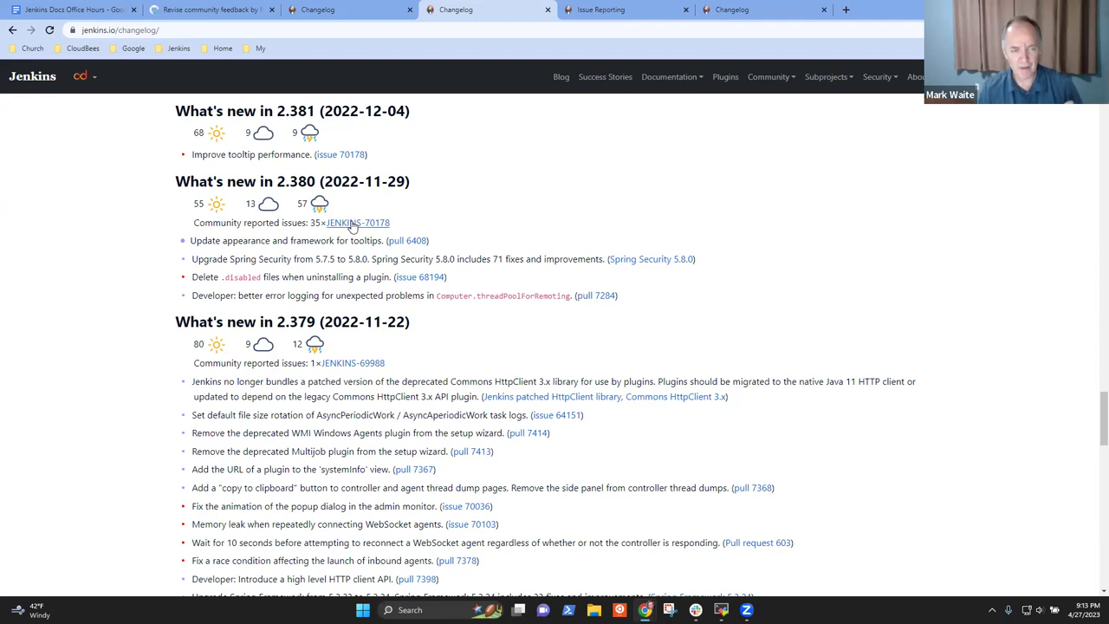
right_click(354, 223)
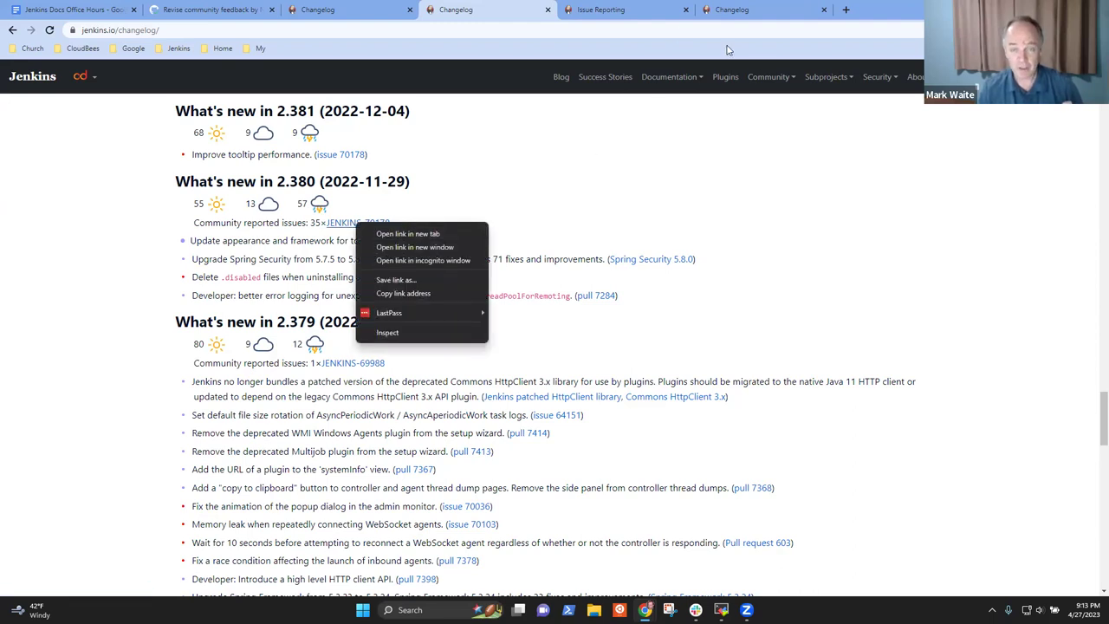
click(792, 167)
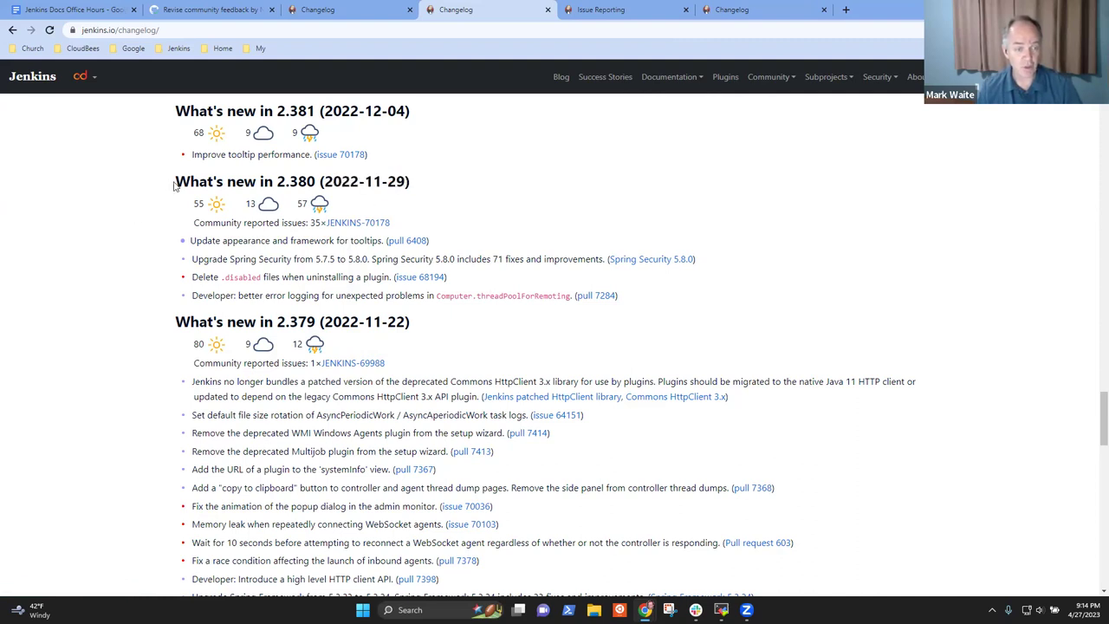
drag(176, 181, 407, 185)
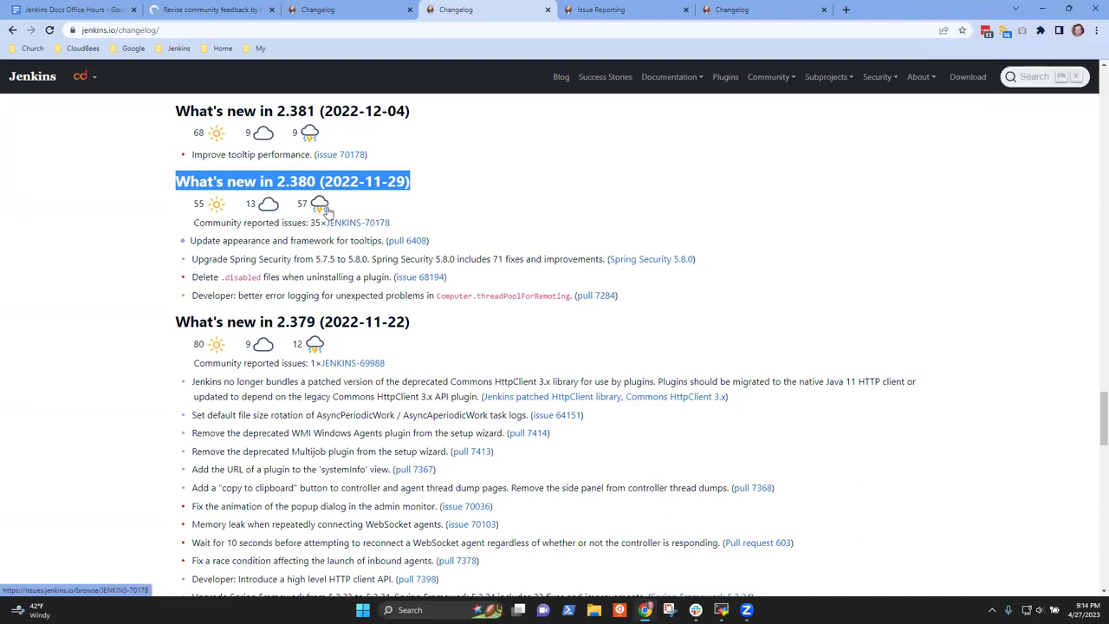
- Clear the 2.380 heading highlight and return to the changelog top showing release 2.402
click(442, 186)
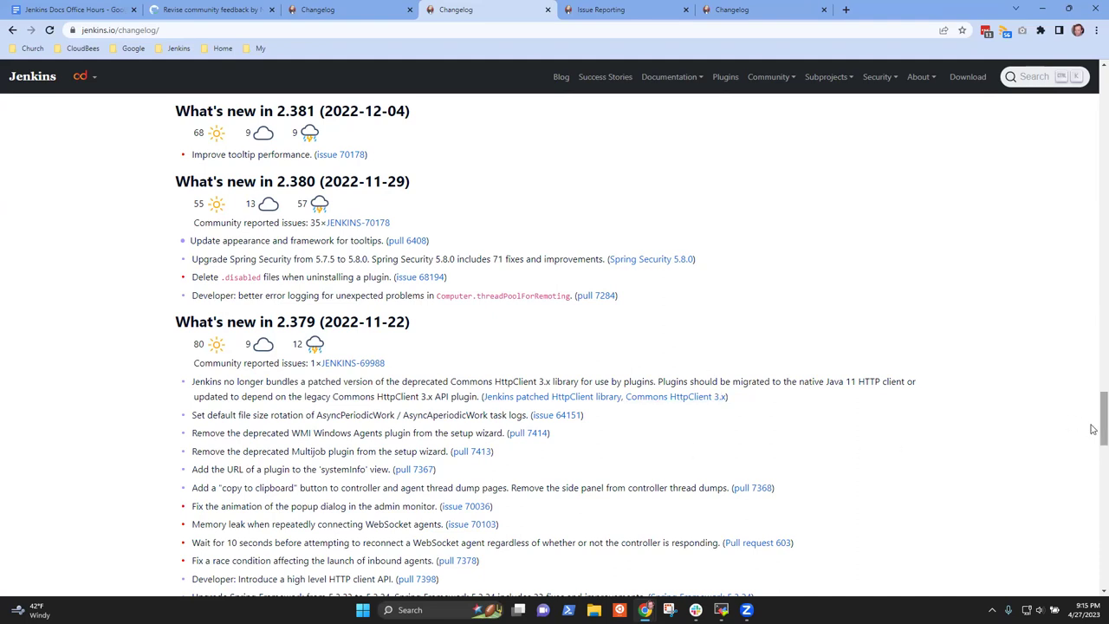
scroll(1092, 429, down, 1)
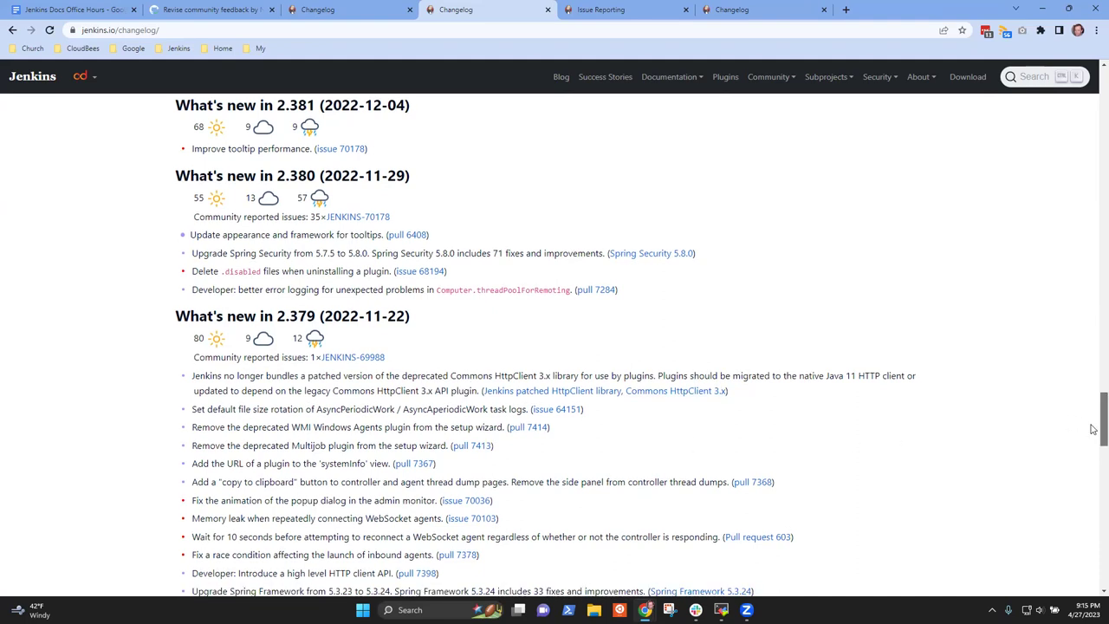
scroll(1092, 429, up, 20)
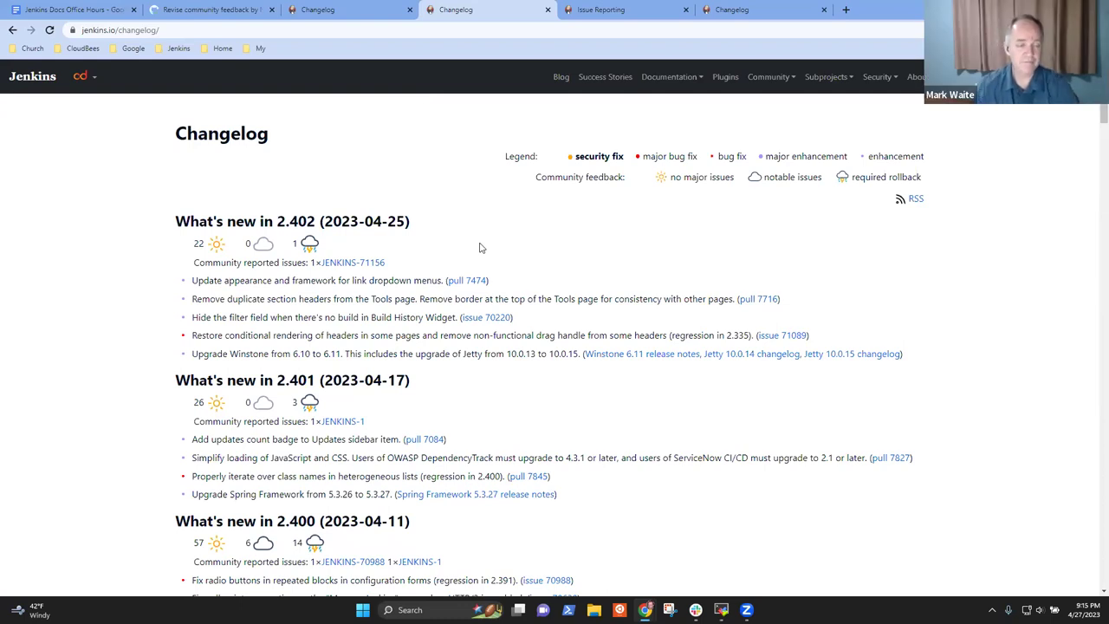
- Switch to pull request #6330 and start a new comment in the Leave a comment box
click(213, 10)
scroll(389, 312, down, 5)
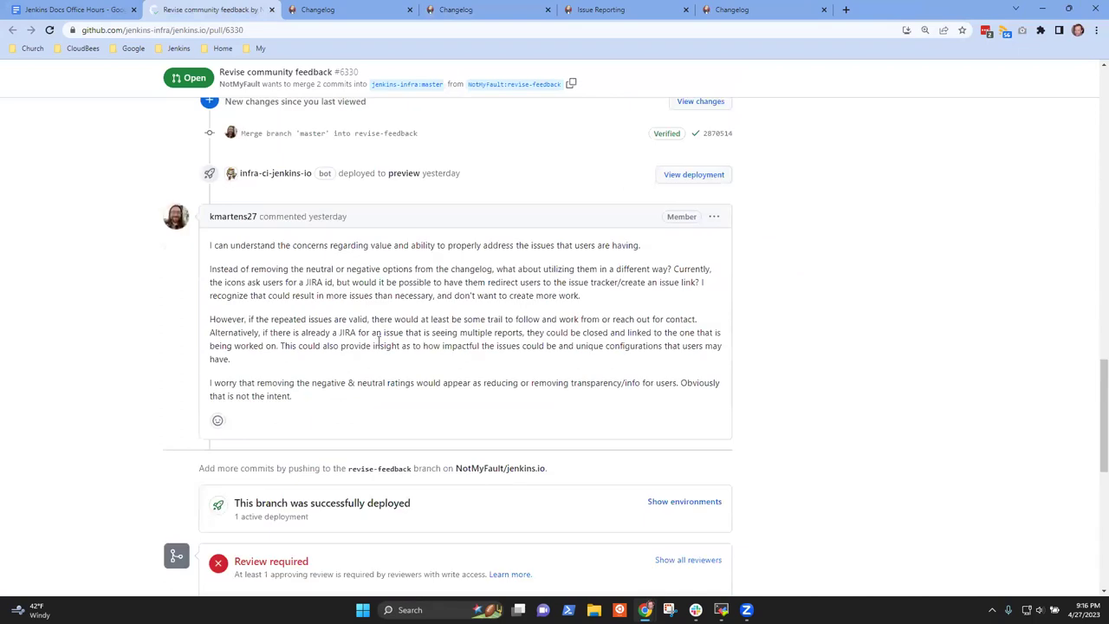
scroll(445, 316, down, 5)
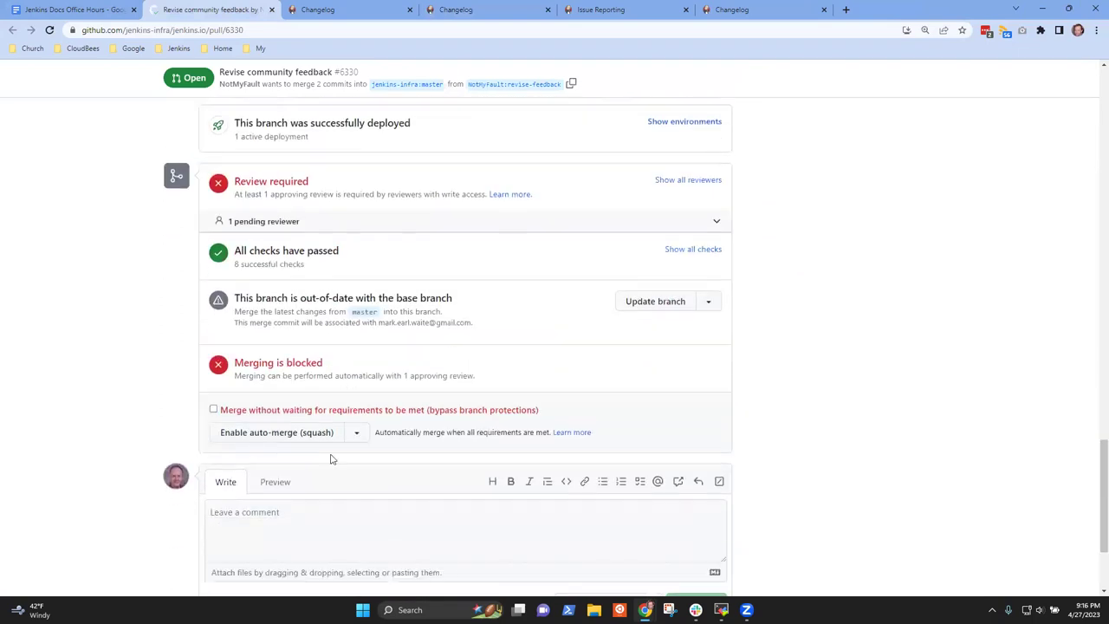
click(289, 497)
- Write that Docs Office Hours (Asia) noted users can use ratings entries to decide whether to install a version
text(Di)
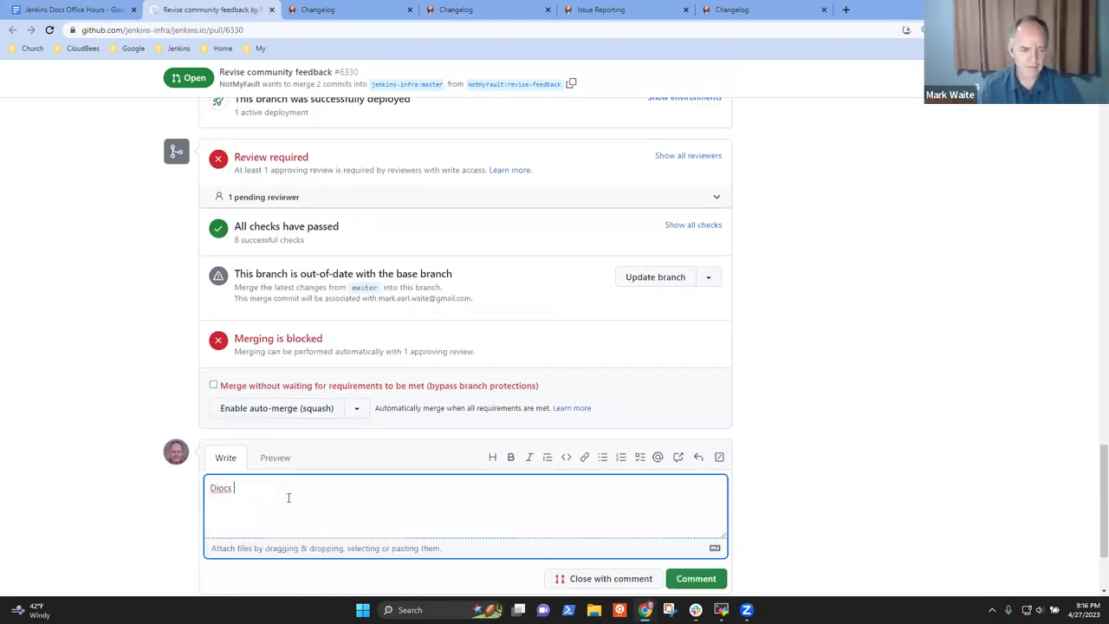
key(BackSpace)
key(BackSpace)
text(ocs Office hOURS)
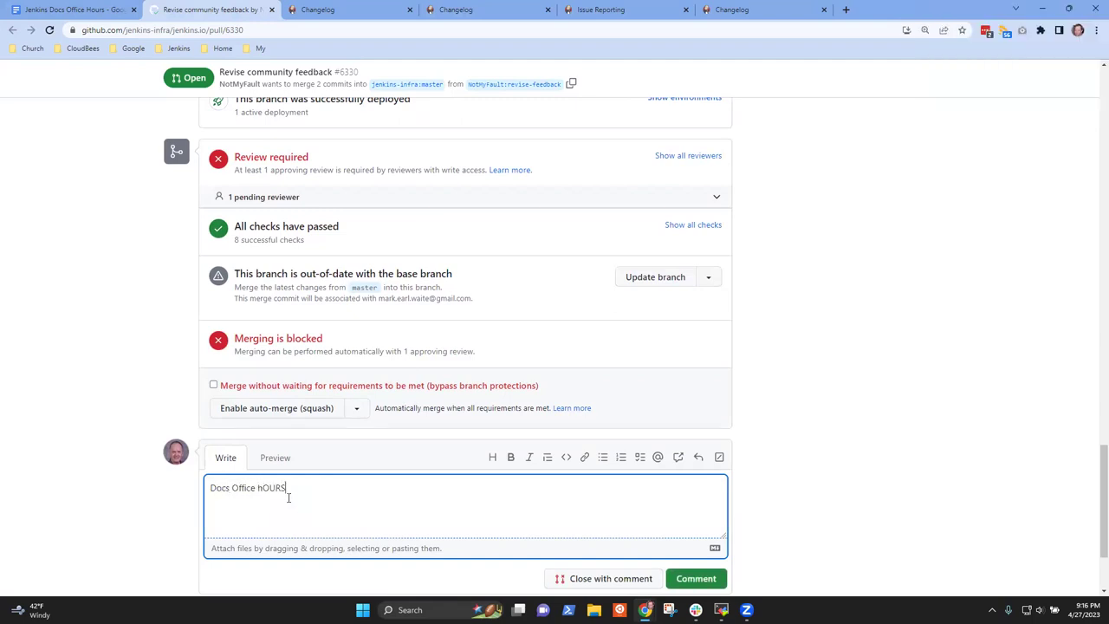
key(ctrl+BackSpace)
key(Caps_Lock)
text(Hours (Asia) noted that the end users can also )
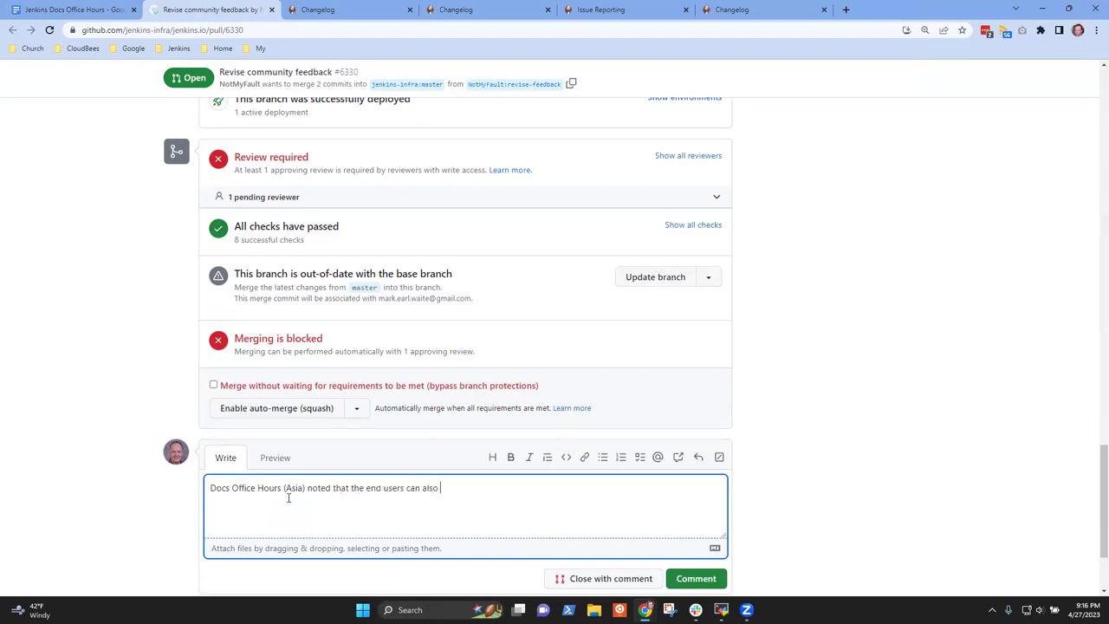
text(use the ratinings)
key(BackSpace)
key(BackSpace)
key(BackSpace)
key(BackSpace)
key(BackSpace)
key(BackSpace)
text(iings)
key(ctrl+BackSpace)
text(ratings entries to guide their )
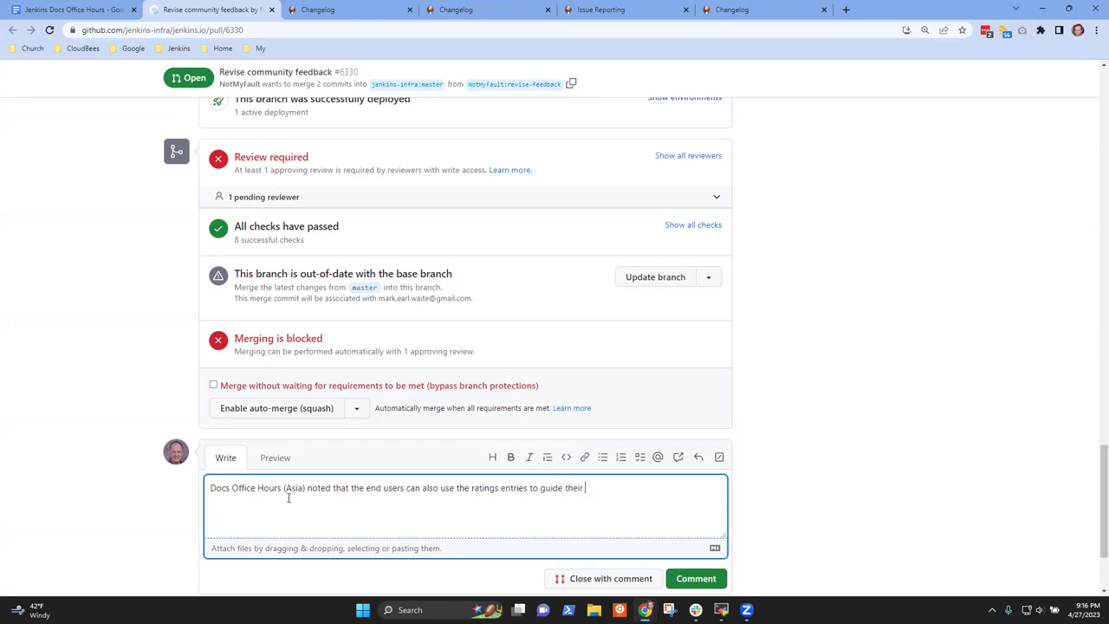
text(choide)
key(ctrl+BackSpace)
text(choice to installa)
key(BackSpace)
key(BackSpace)
key(BackSpace)
text(l or not install a version.)
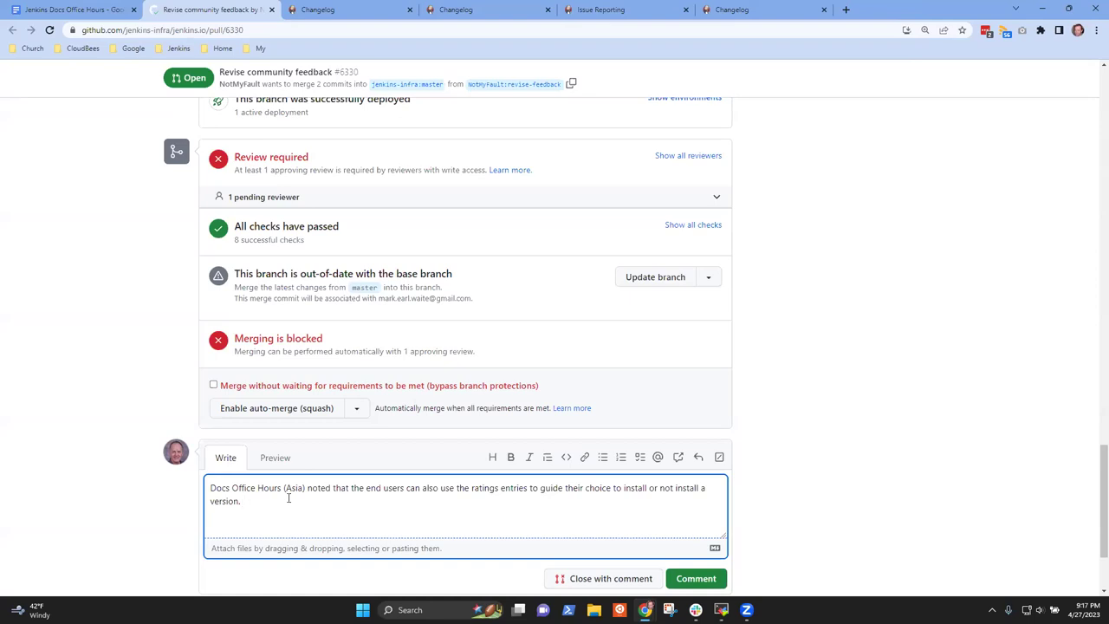
- Add a paragraph noting that listing the 7 most recent bug report titles would improve response value
text(If there)
key(BackSpace)
key(BackSpace)
key(BackSpace)
key(BackSpace)
key(BackSpace)
key(BackSpace)
text(ther)
key(BackSpace)
key(BackSpace)
key(BackSpace)
key(BackSpace)
key(BackSpace)
key(BackSpace)
key(BackSpace)
text(Without)
key(BackSpace)
key(BackSpace)
key(BackSpace)
key(BackSpace)
key(BackSpace)
key(BackSpace)
key(BackSpace)
key(BackSpace)
text(It was also noted that he)
key(BackSpace)
key(BackSpace)
text(the)
key(BackSpace)
key(BackSpace)
key(BackSpace)
text(if the)
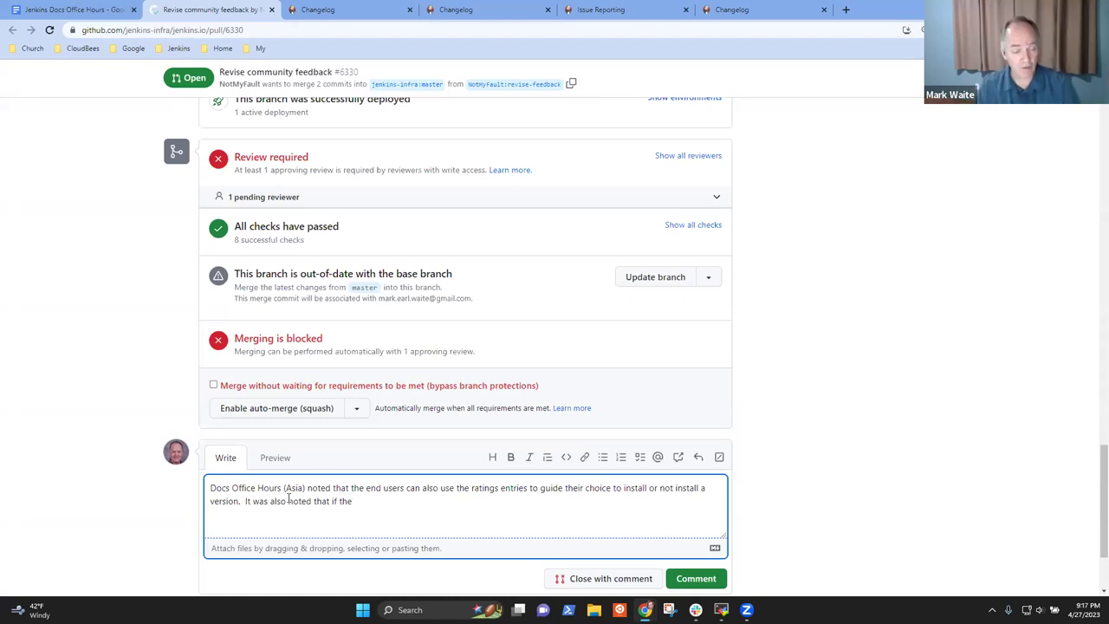
key(BackSpace)
key(BackSpace)
key(BackSpace)
text(a list of)
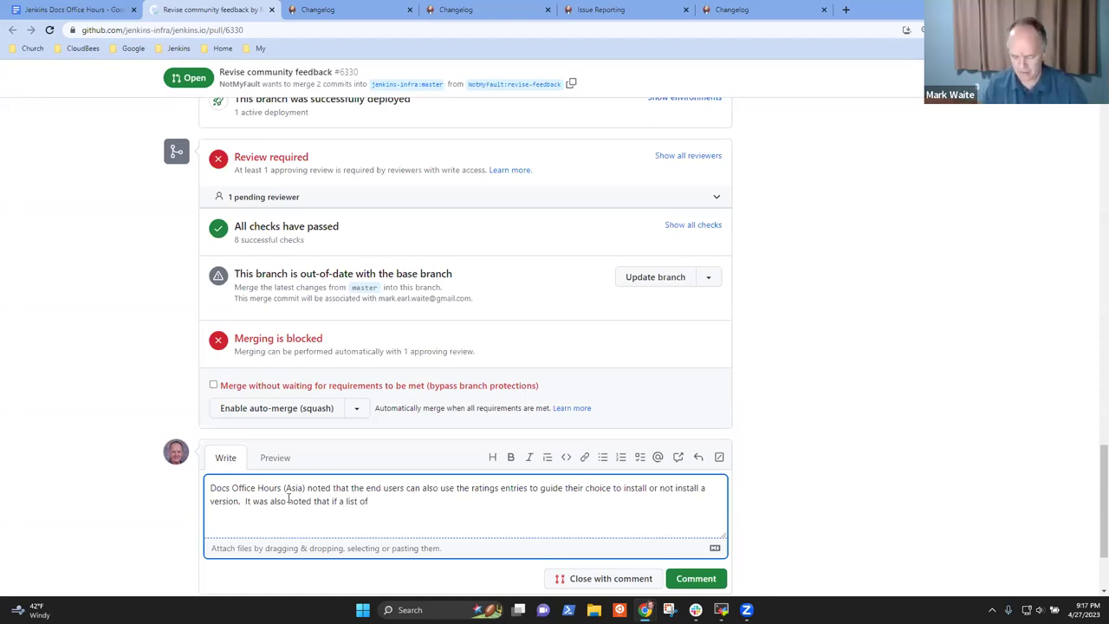
text( issues)
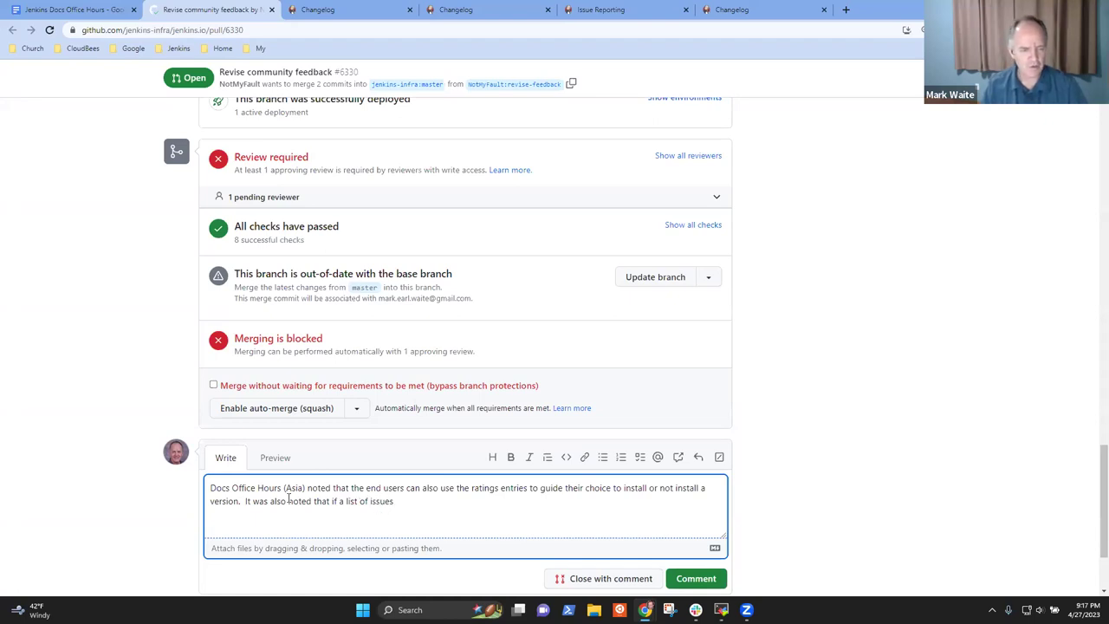
key(BackSpace)
key(BackSpace)
key(BackSpace)
text(es were pres)
text(ented, it would)
key(BackSpace)
key(BackSpace)
key(BackSpace)
key(BackSpace)
key(BackSpace)
key(BackSpace)
key(BackSpace)
key(BackSpace)
key(BackSpace)
key(BackSpace)
key(BackSpace)
text(.)
key(BackSpace)
text(, in additon to the)
key(ctrl+BackSpace)
key(ctrl+BackSpace)
key(ctrl+BackSpace)
text(addition to the empty field prompting for a b)
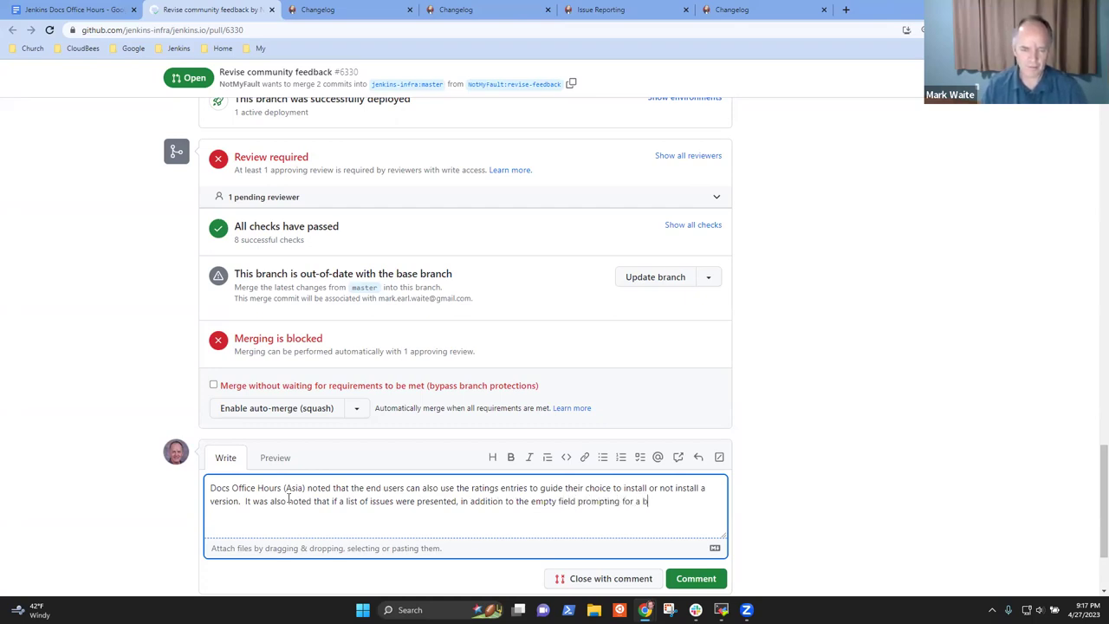
text(ug number)
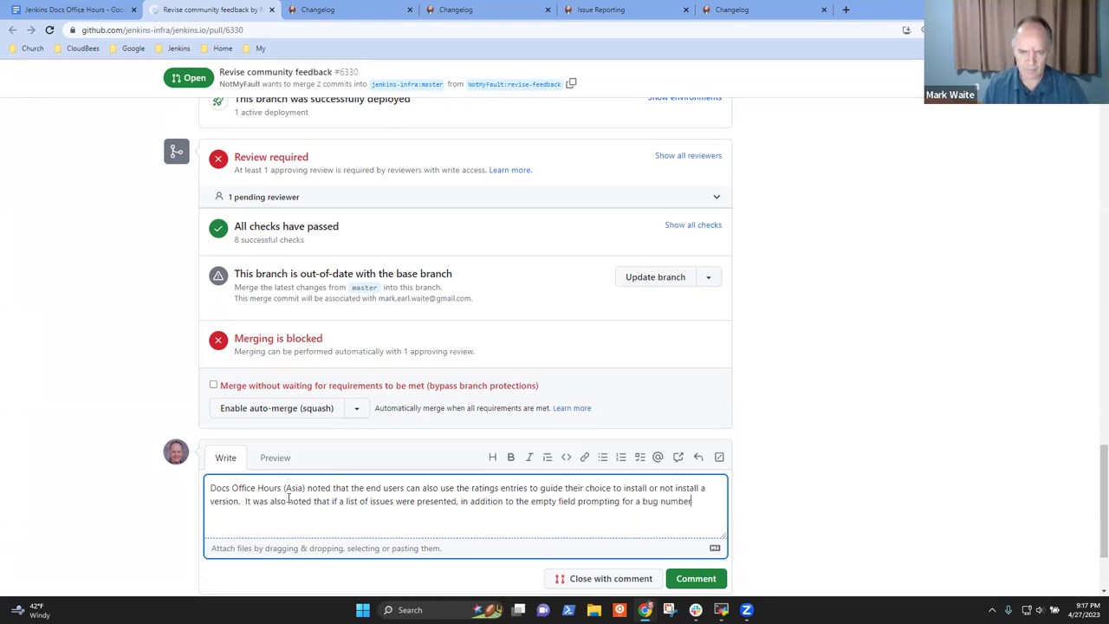
text(, it might h)
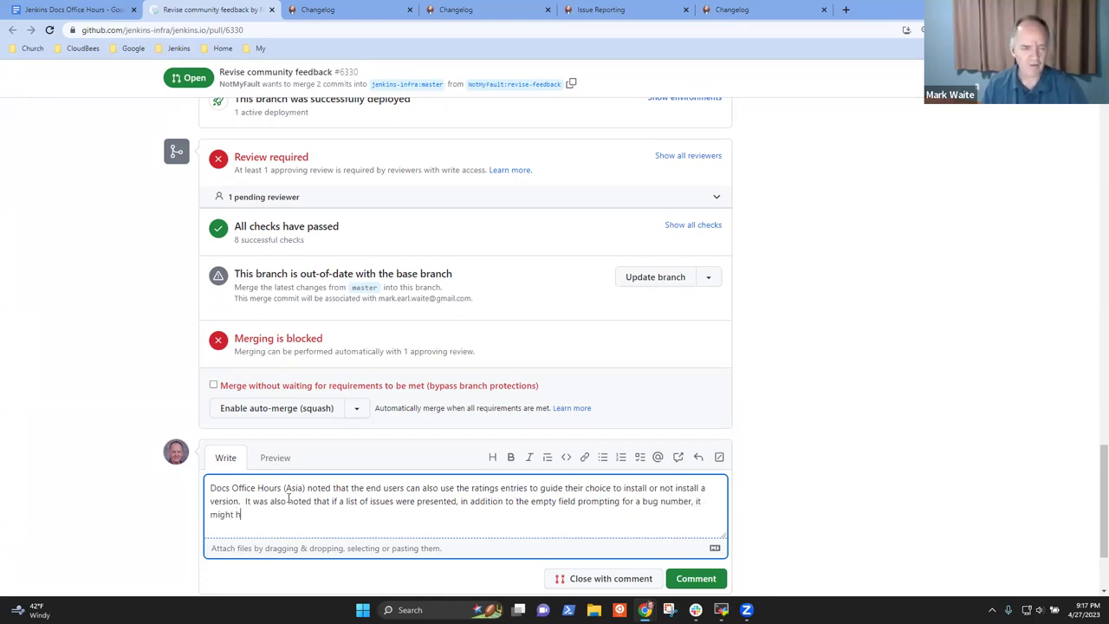
text(ifn)
key(BackSpace)
text(g number, it might s)
text(ignificant)
text(ly increase)
text( the )
text(value of t)
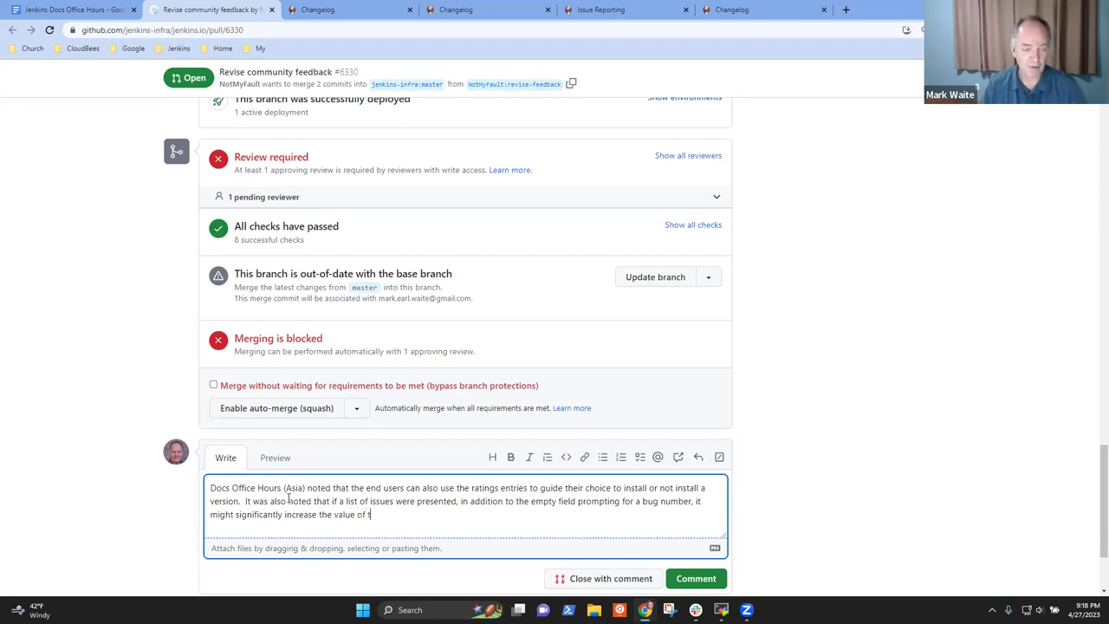
text(he respon)
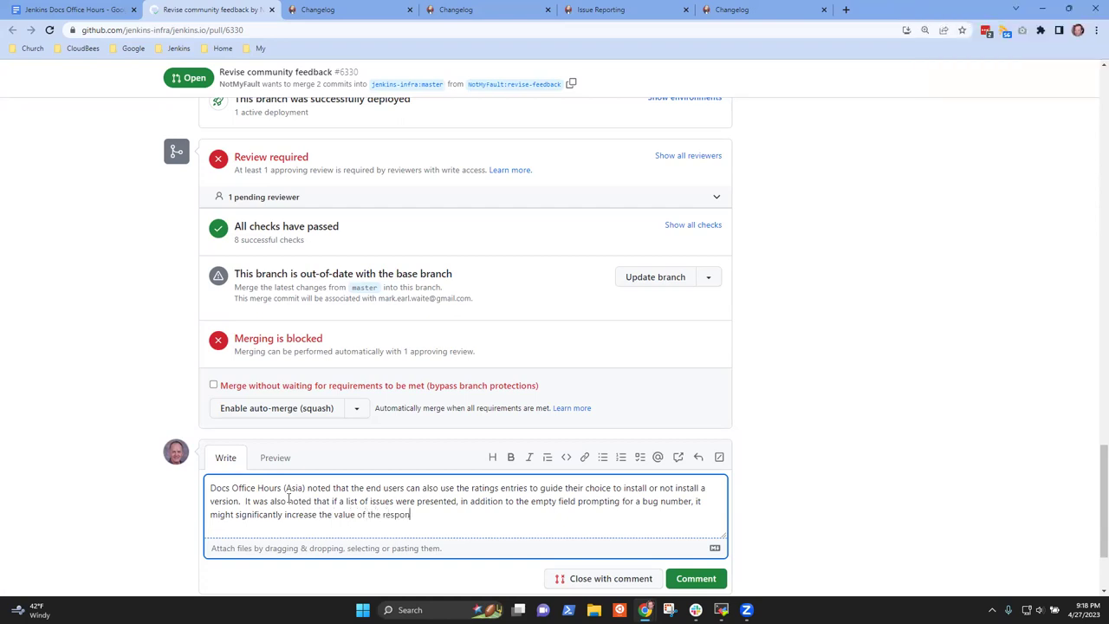
text(ses)
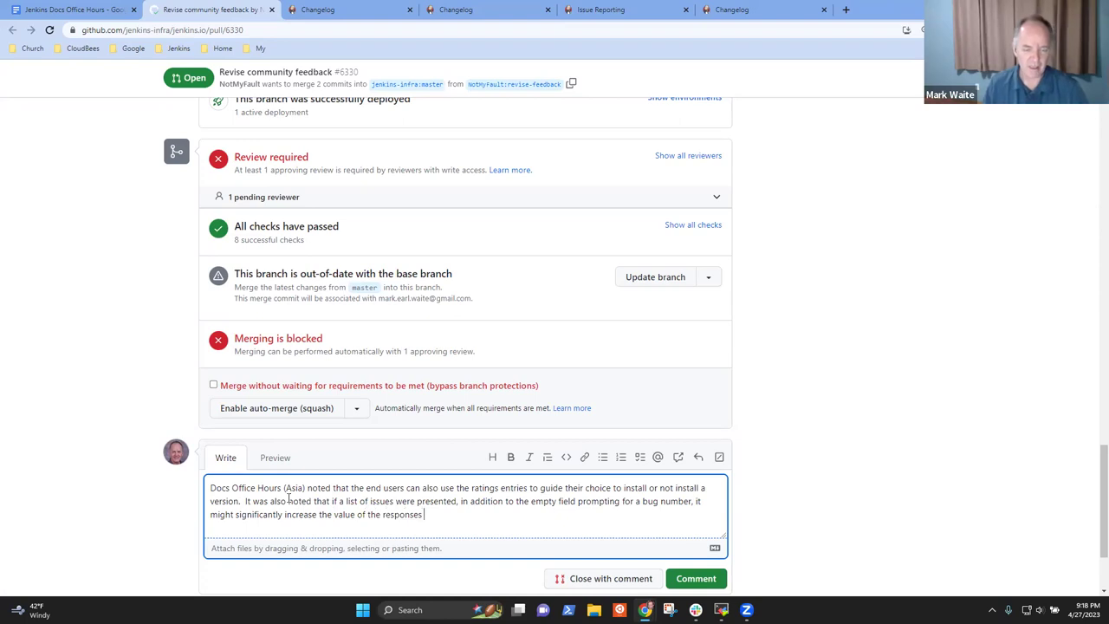
text( - last )
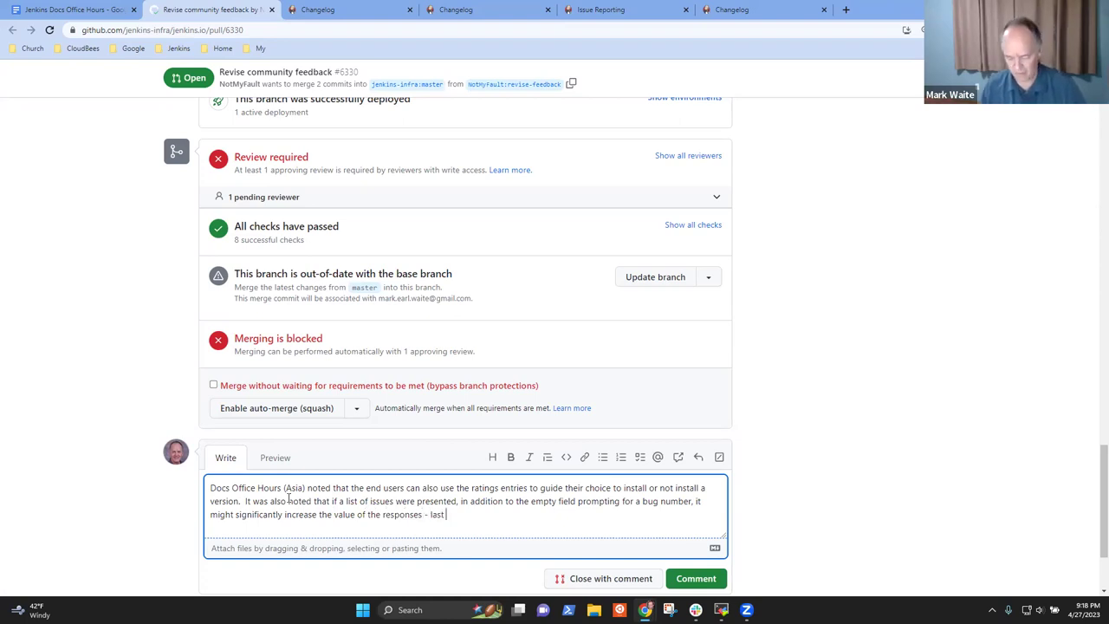
text(7 bug reports an)
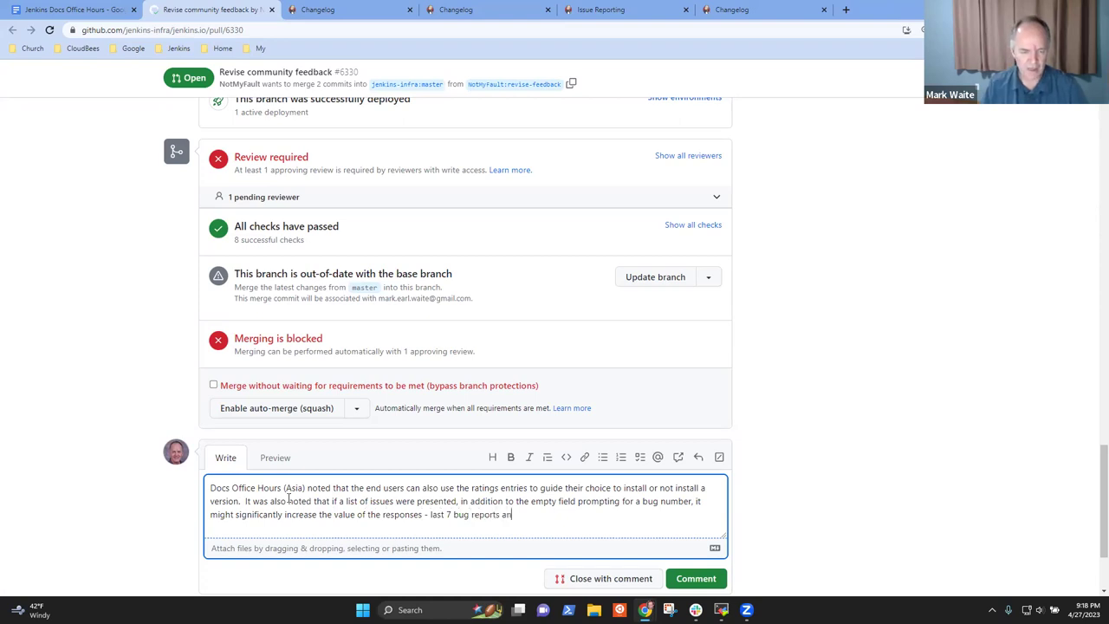
key(BackSpace)
key(BackSpace)
key(BackSpace)
key(BackSpace)
key(BackSpace)
key(BackSpace)
key(BackSpace)
key(BackSpace)
key(BackSpace)
key(BackSpace)
key(BackSpace)
key(BackSpace)
key(BackSpace)
key(BackSpace)
key(BackSpace)
key(BackSpace)
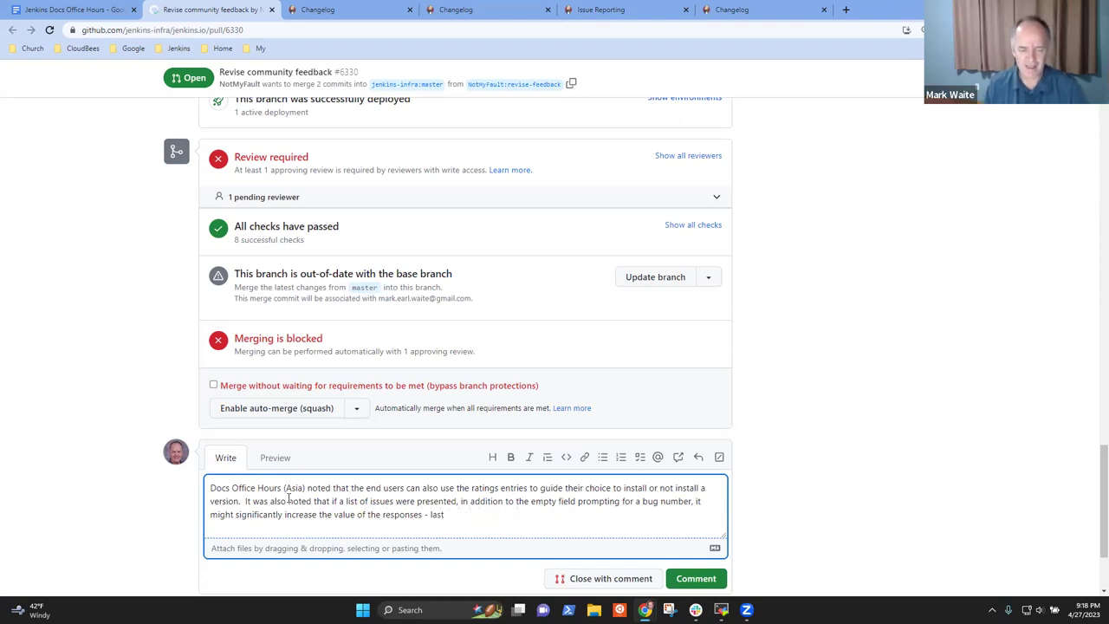
key(BackSpace)
key(BackSpace)
key(BackSpace)
key(BackSpace)
text(titles o f)
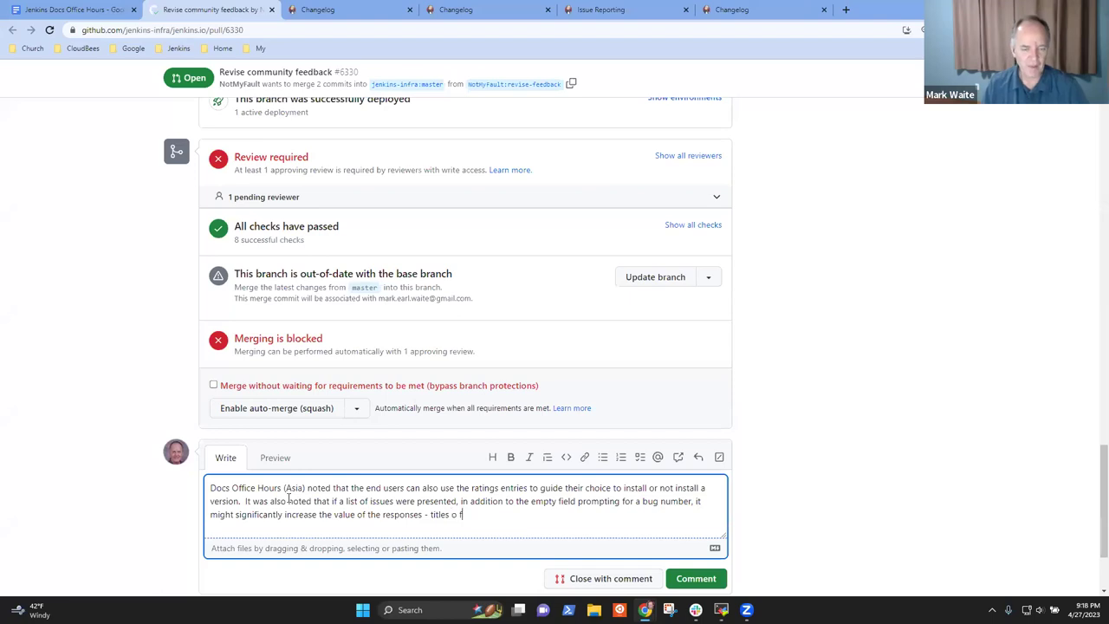
text(hte  the most recent 7 bug reports)
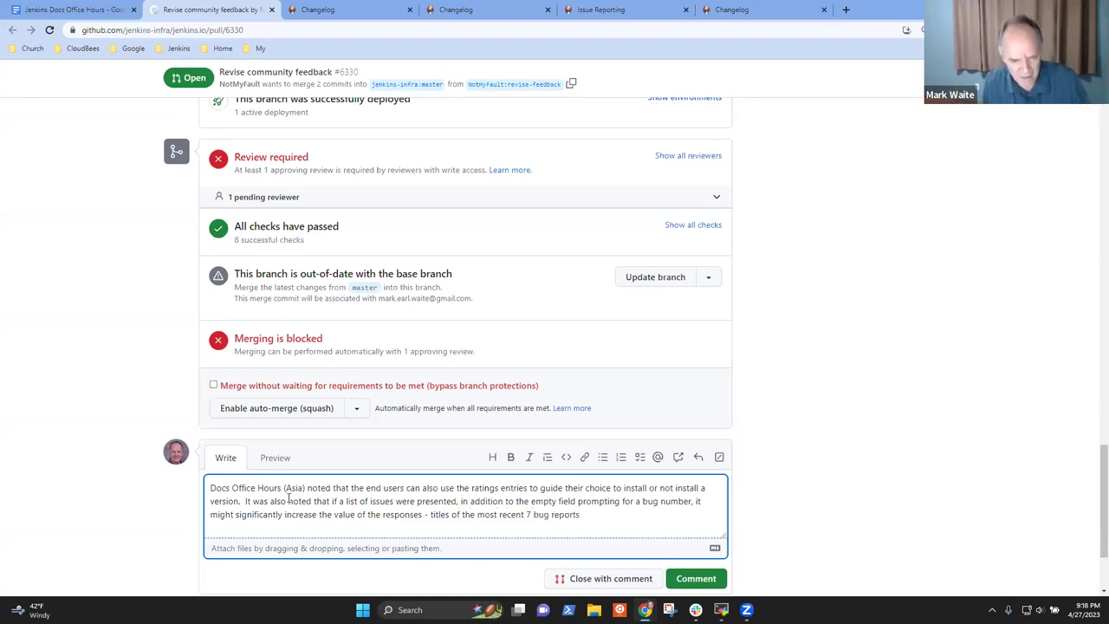
text( and titles)
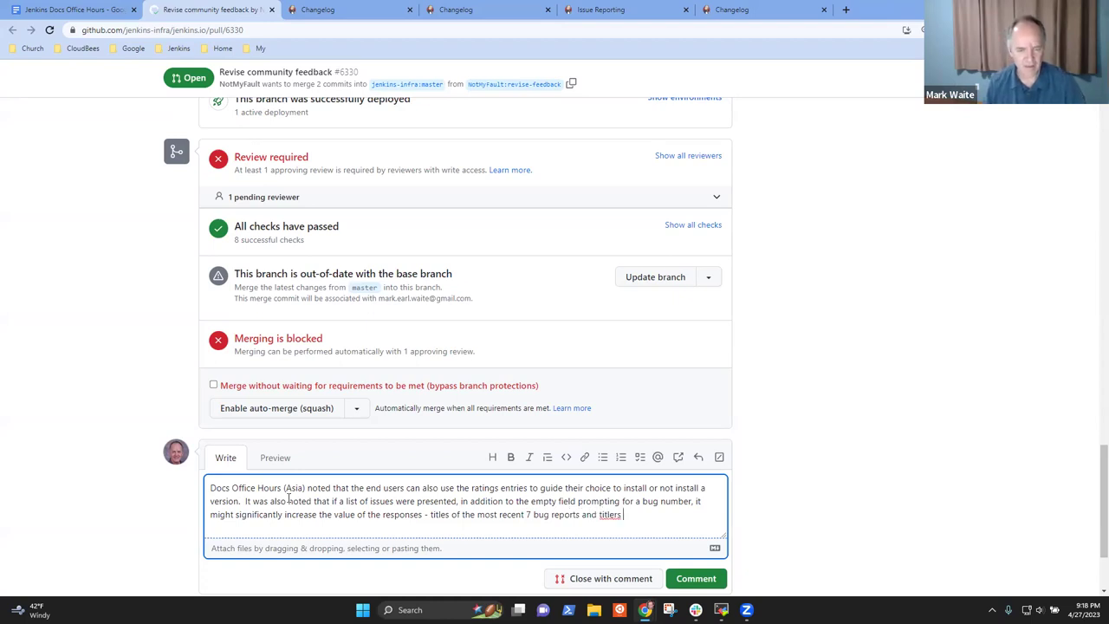
key(ctrl+BackSpace)
key(ctrl+BackSpace)
text(a)
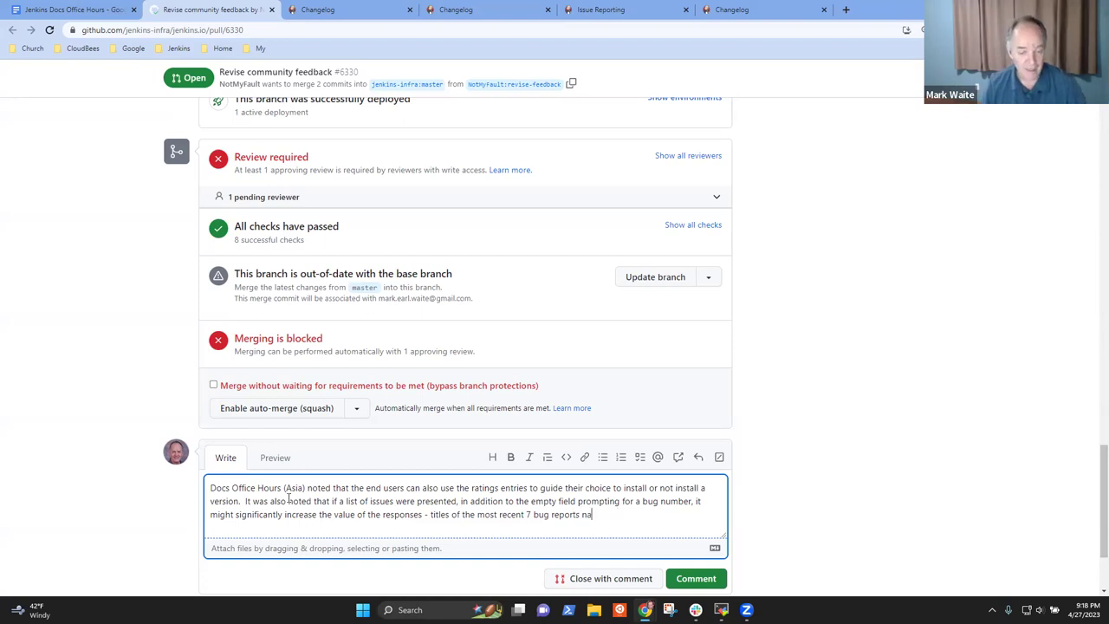
text(nd titles of )
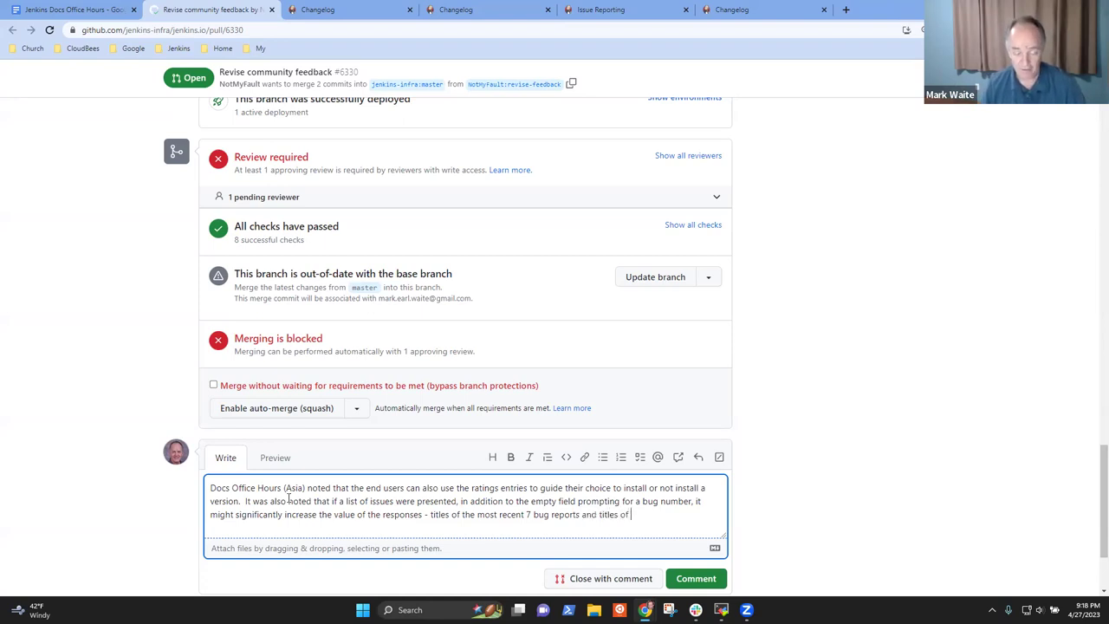
text(bug reports)
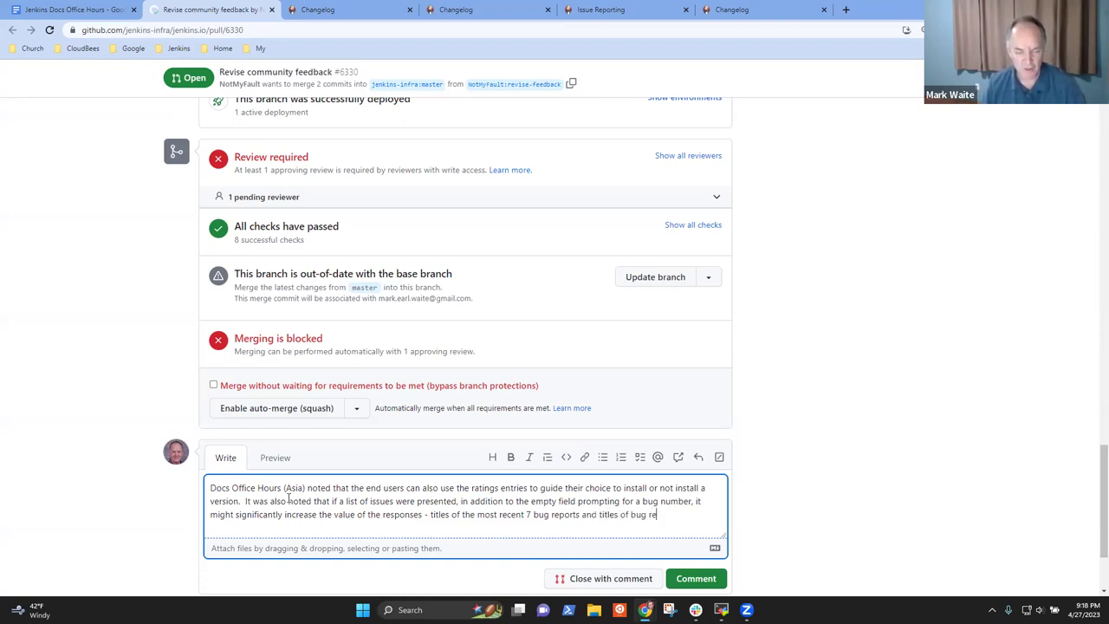
key(BackSpace)
text(already mentiooned)
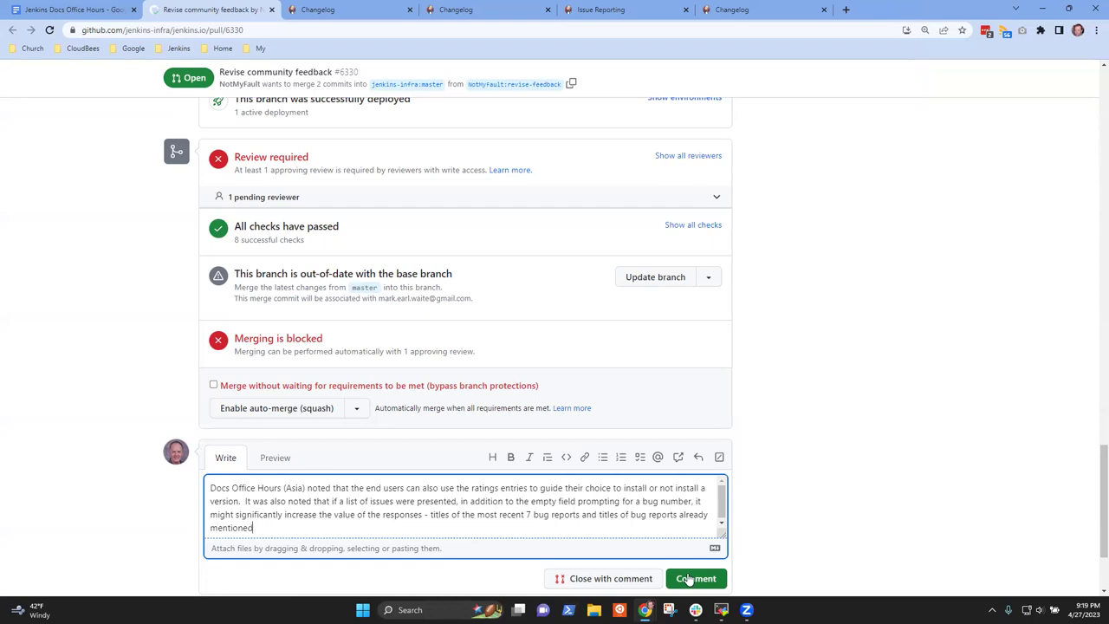
text(.)
- Add a sentence saying a link to open the bug tracker might improve submission quality
key(Return)
scroll(722, 523, down, 1)
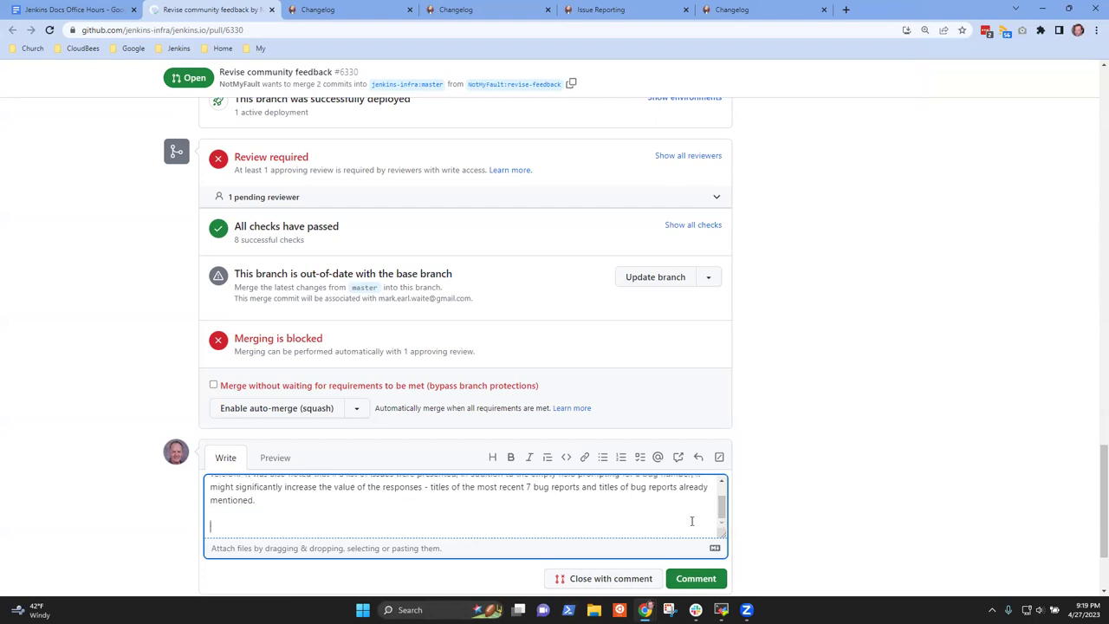
text(A link that would opent the)
key(BackSpace)
key(BackSpace)
key(BackSpace)
key(BackSpace)
key(BackSpace)
key(BackSpace)
key(BackSpace)
key(BackSpace)
key(BackSpace)
text(open the bug r)
text(racker might)
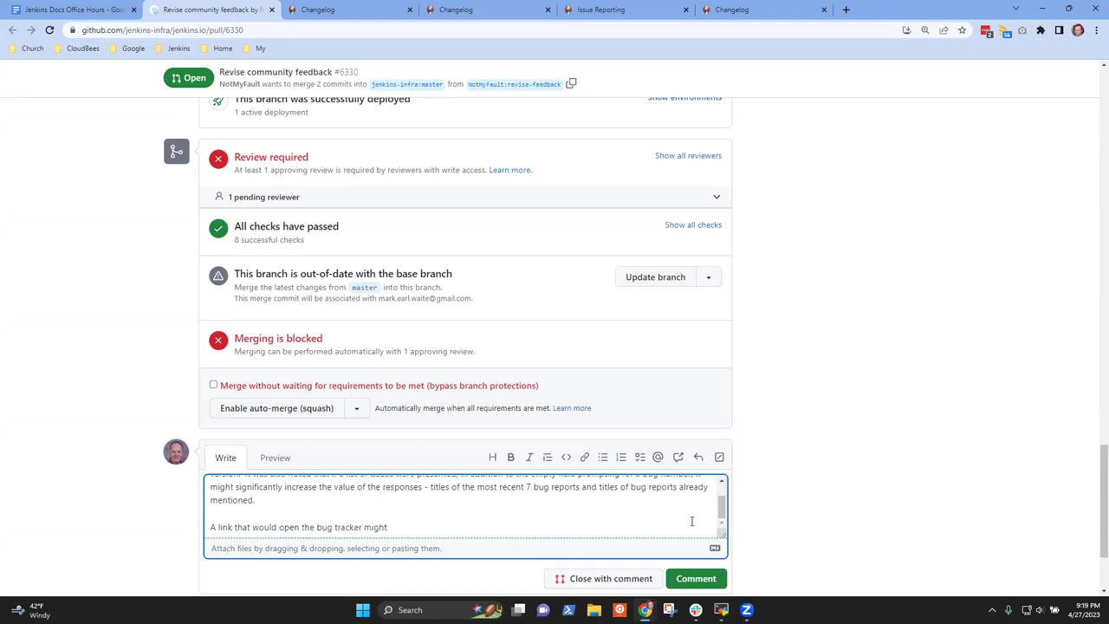
text( also improve the qual)
text(irt)
key(BackSpace)
text(ty of submissions.)
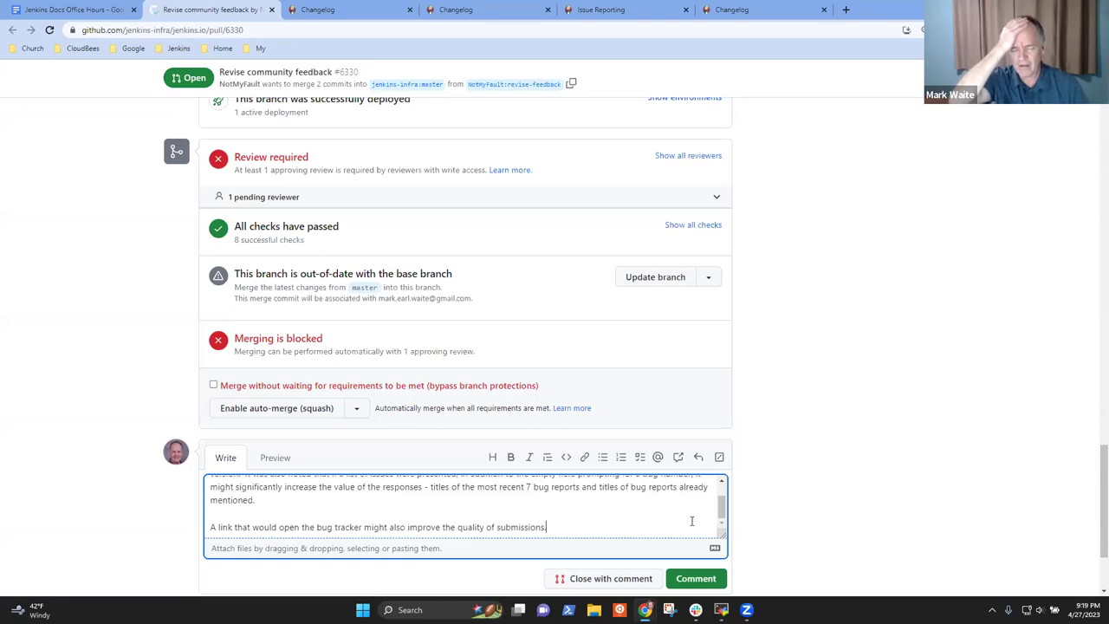
key(Return)
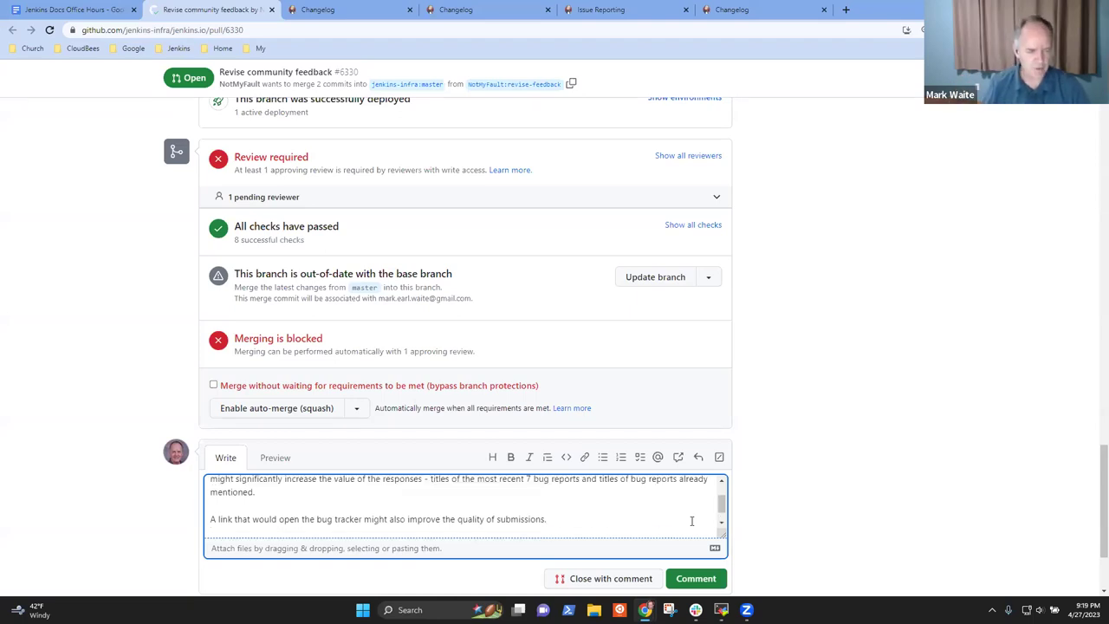
- Suggest free-text ratings in a new paragraph and link 'Docs feedback sheet' to the pasted spreadsheet URL
key(Return)
text(Suggest)
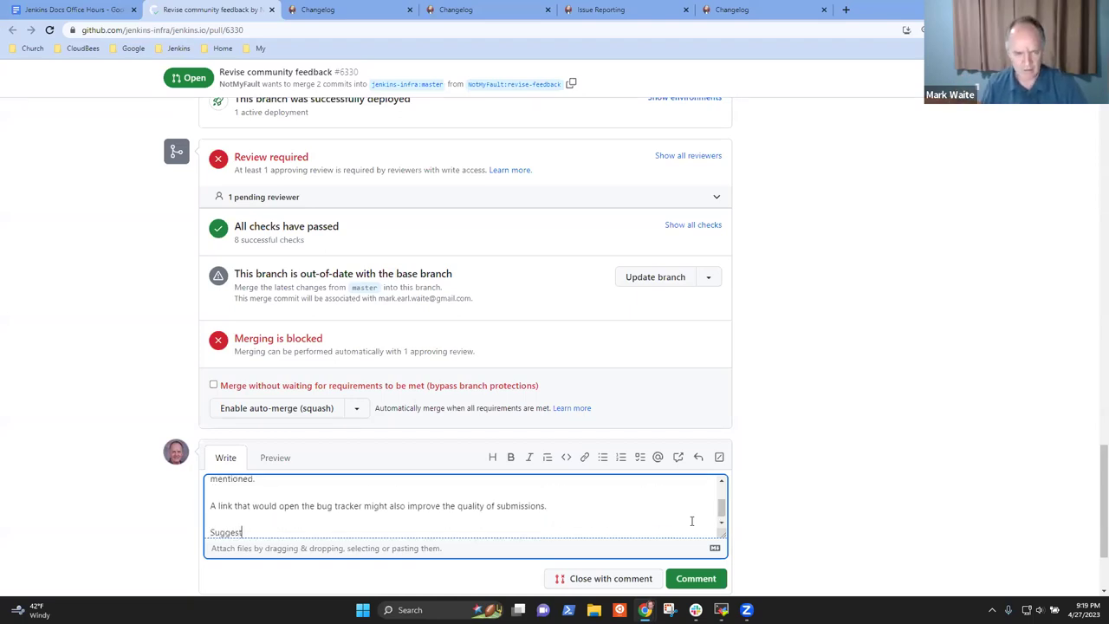
text(ed if we could )
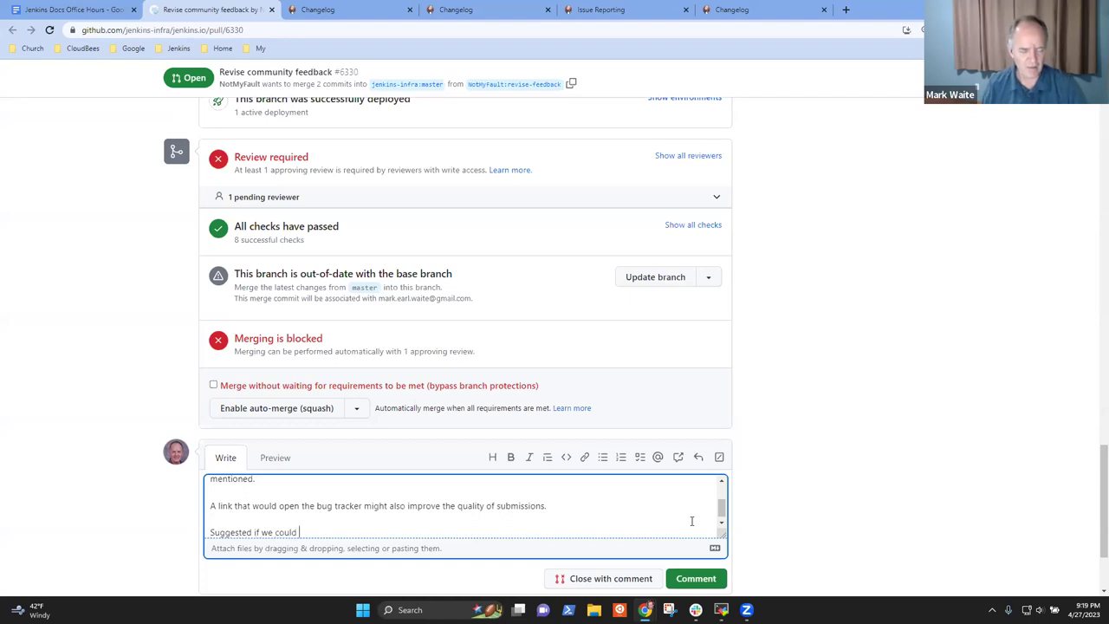
text(extend the ratings data)
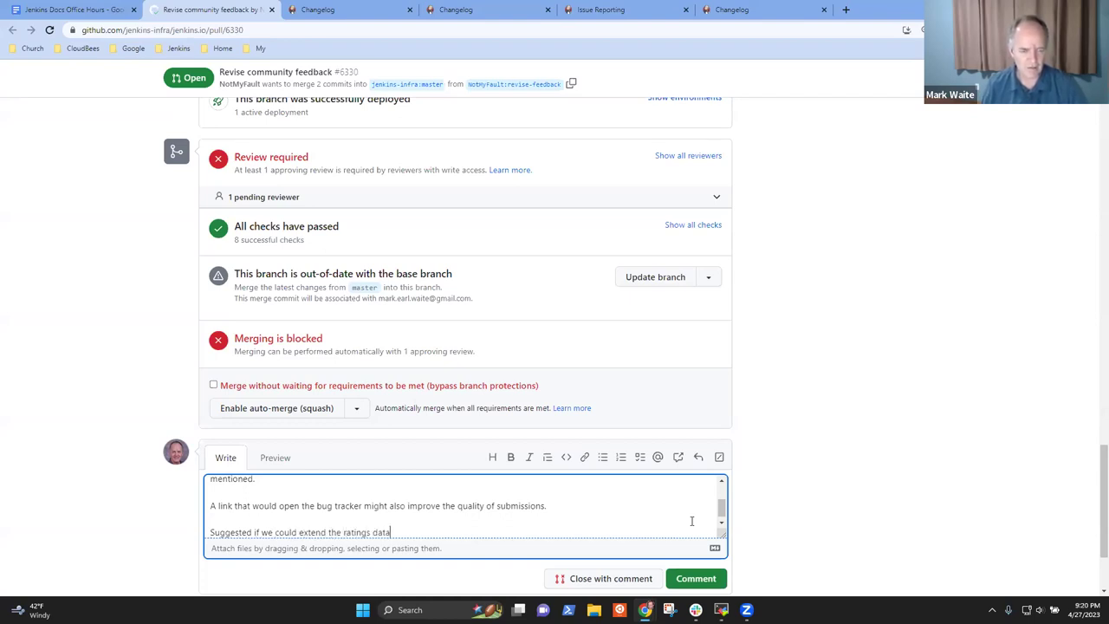
text(base to accept general text.)
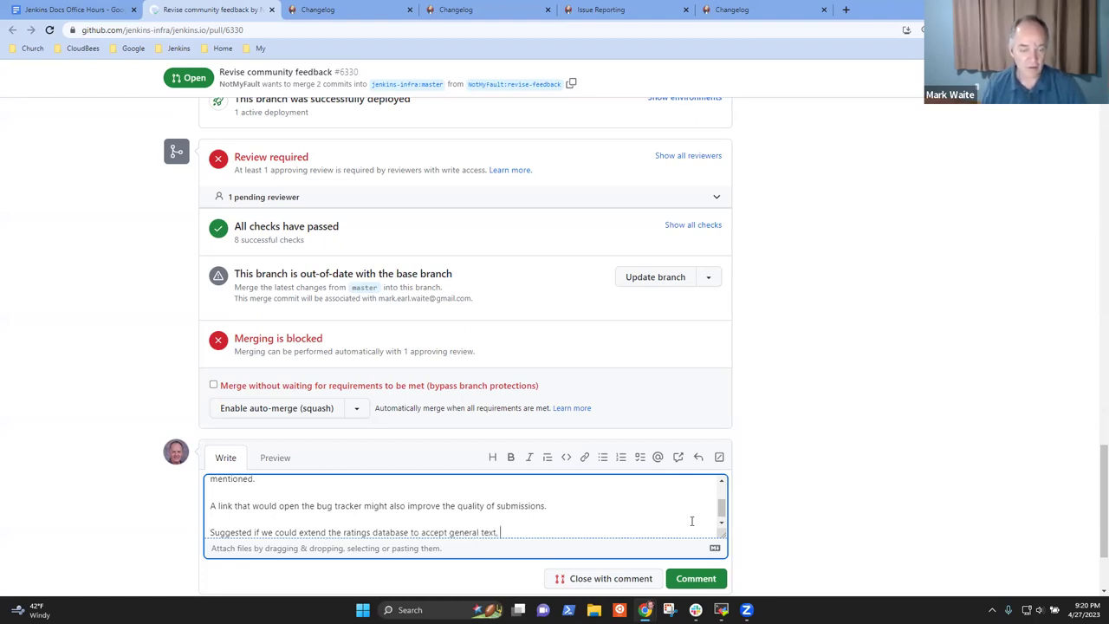
text( we could ask)
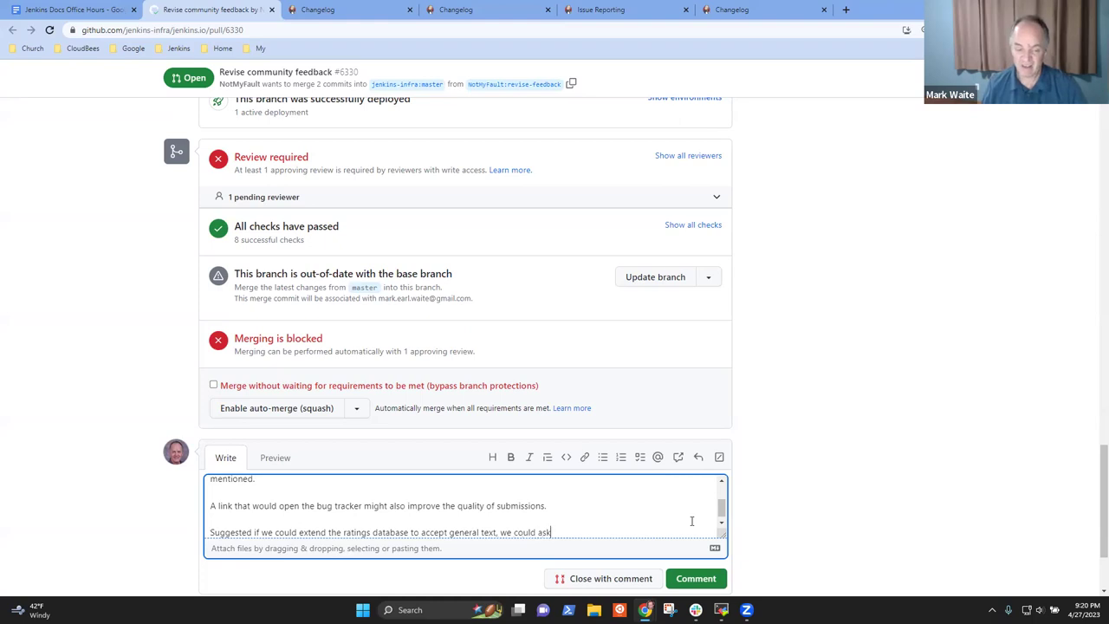
key(BackSpace)
key(BackSpace)
key(BackSpace)
key(BackSpace)
text(let them express their opti)
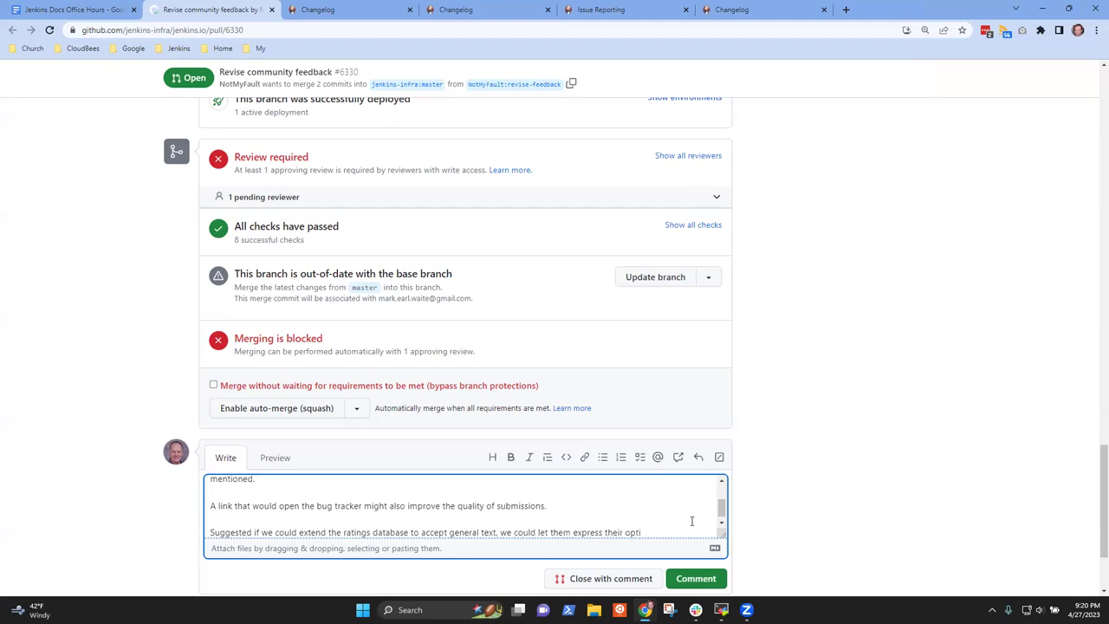
text(nin)
key(BackSpace)
text(ion.  Then we need to reat t)
key(BackSpace)
key(BackSpace)
key(BackSpace)
text(d that with the )
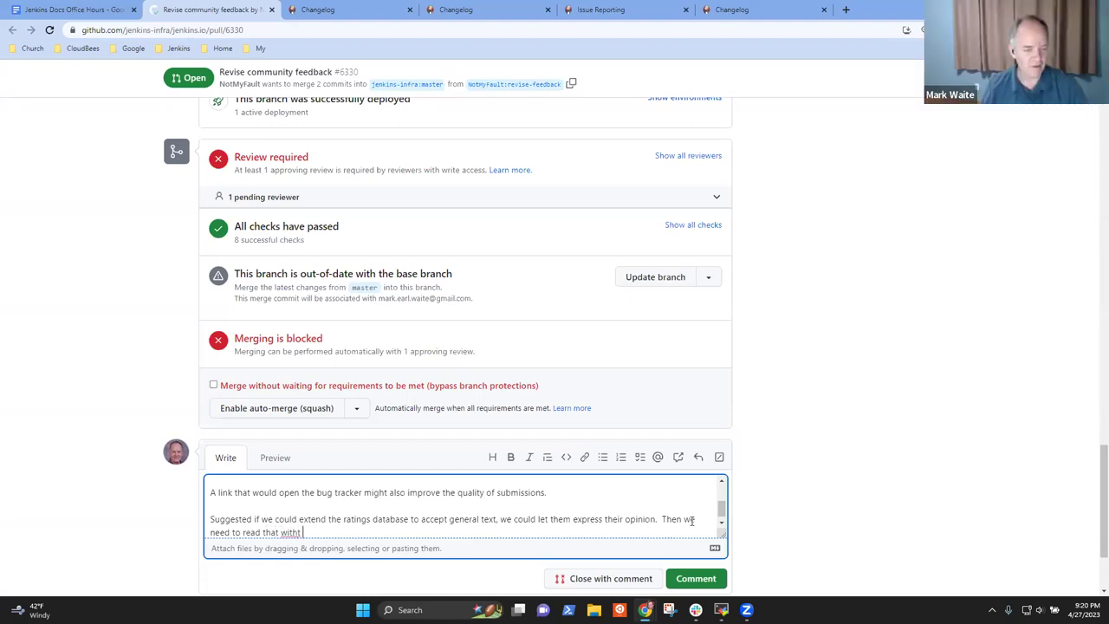
text(usual indelicate and inappropri)
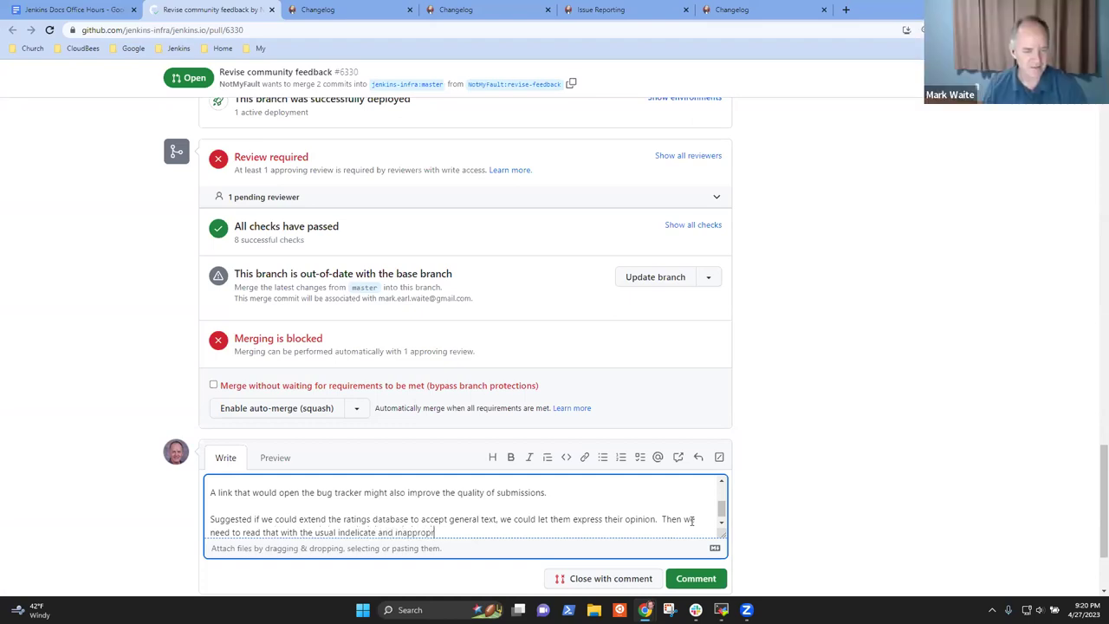
text(ate content that arrives as in the Docs )
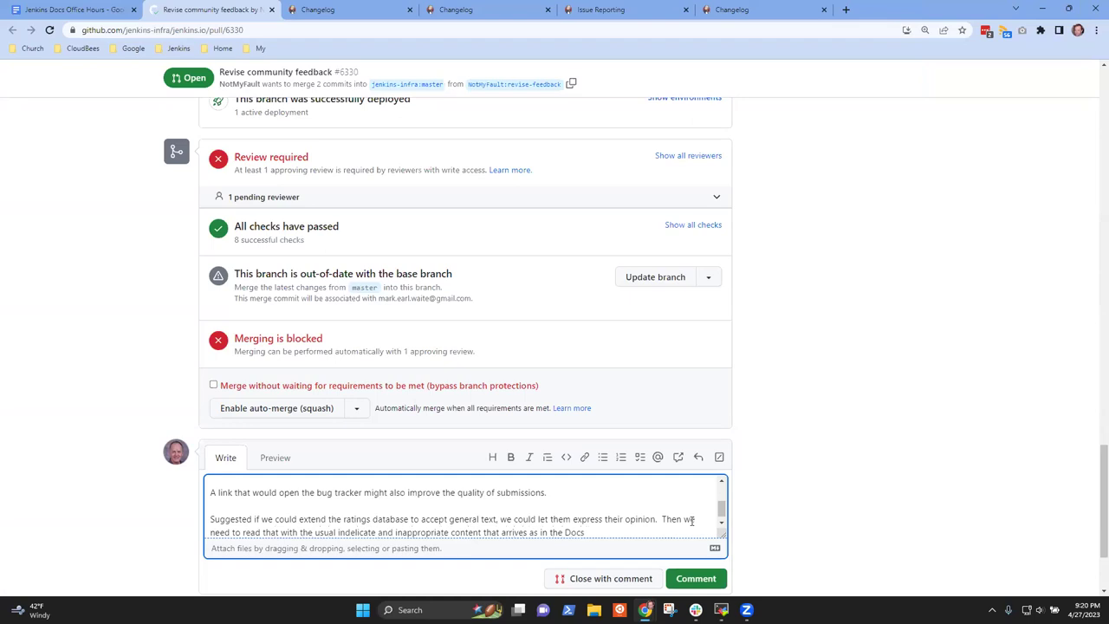
text(feedback sheet.)
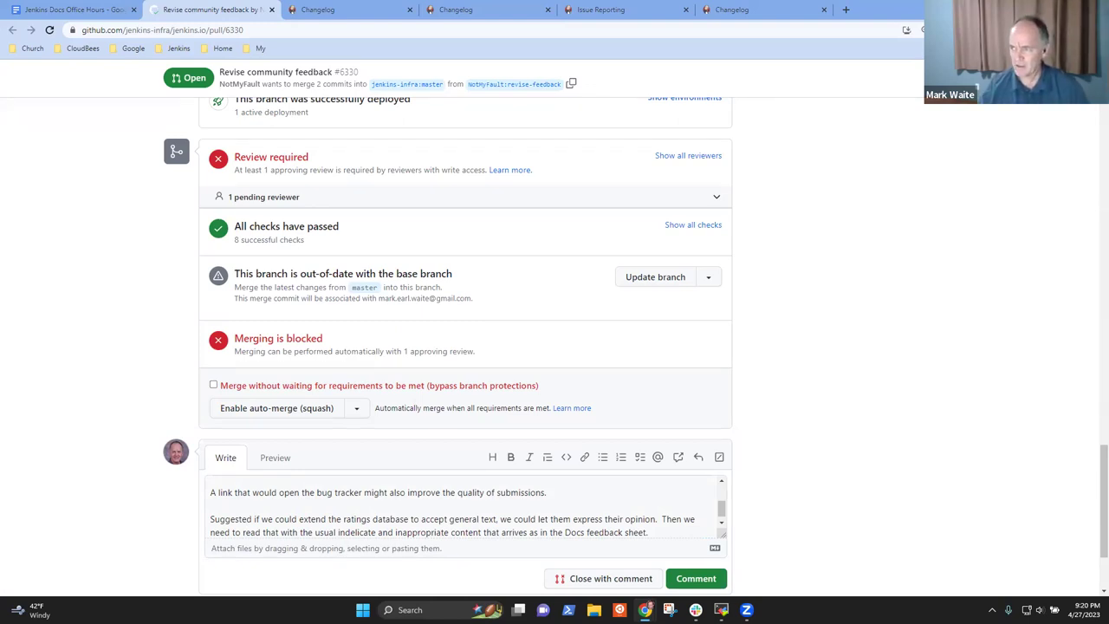
click(664, 532)
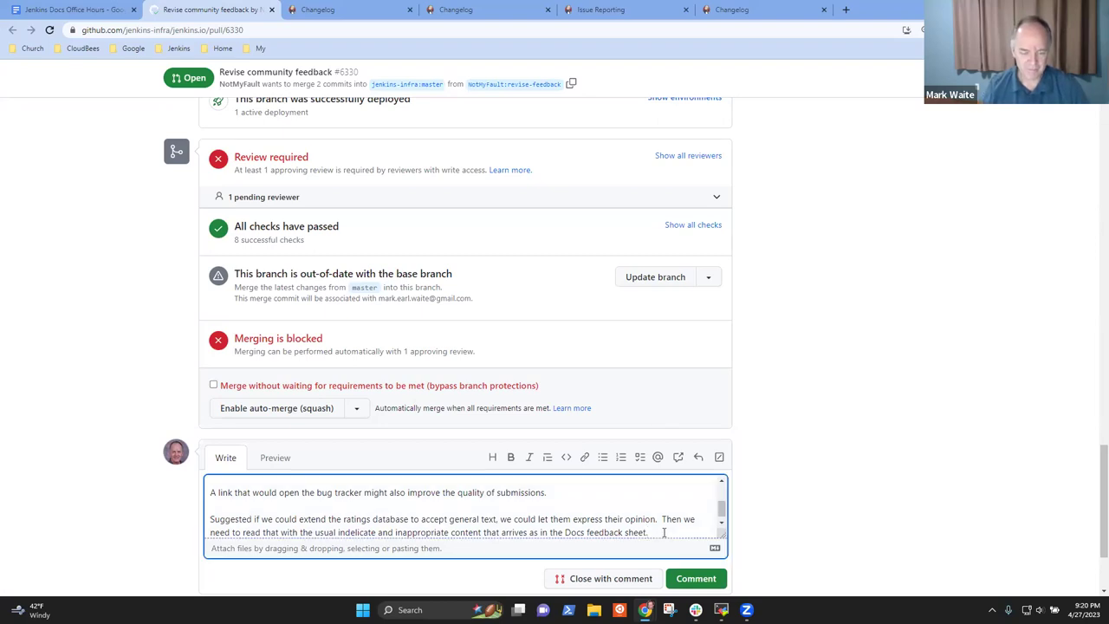
key(ctrl+shift+Left)
key(ctrl+shift+Left)
key(ctrl+shift+Left)
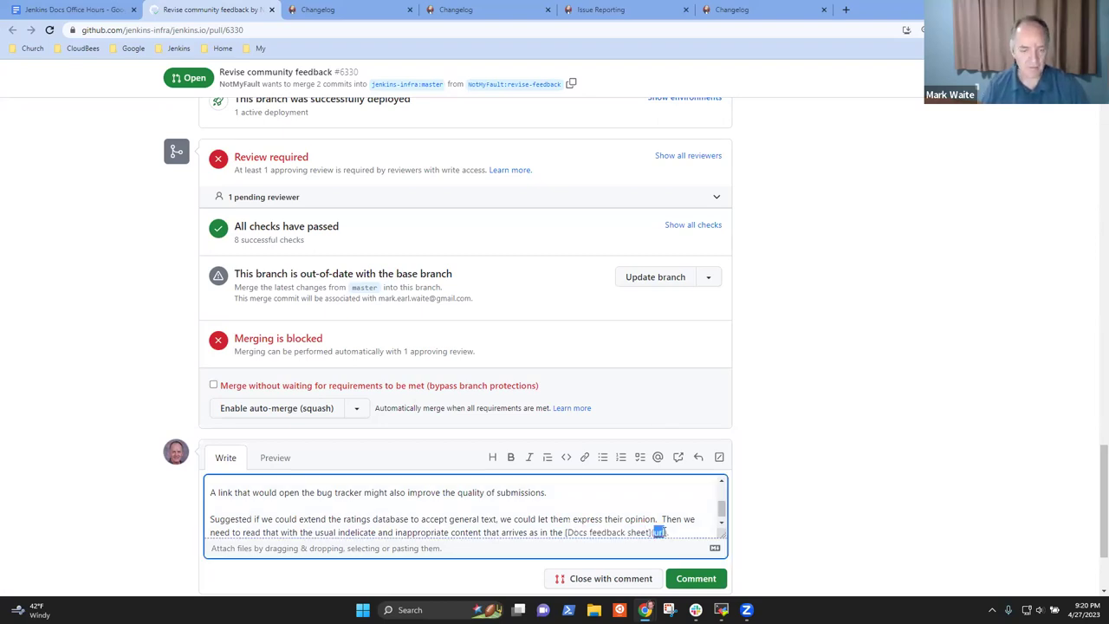
key(ctrl+v)
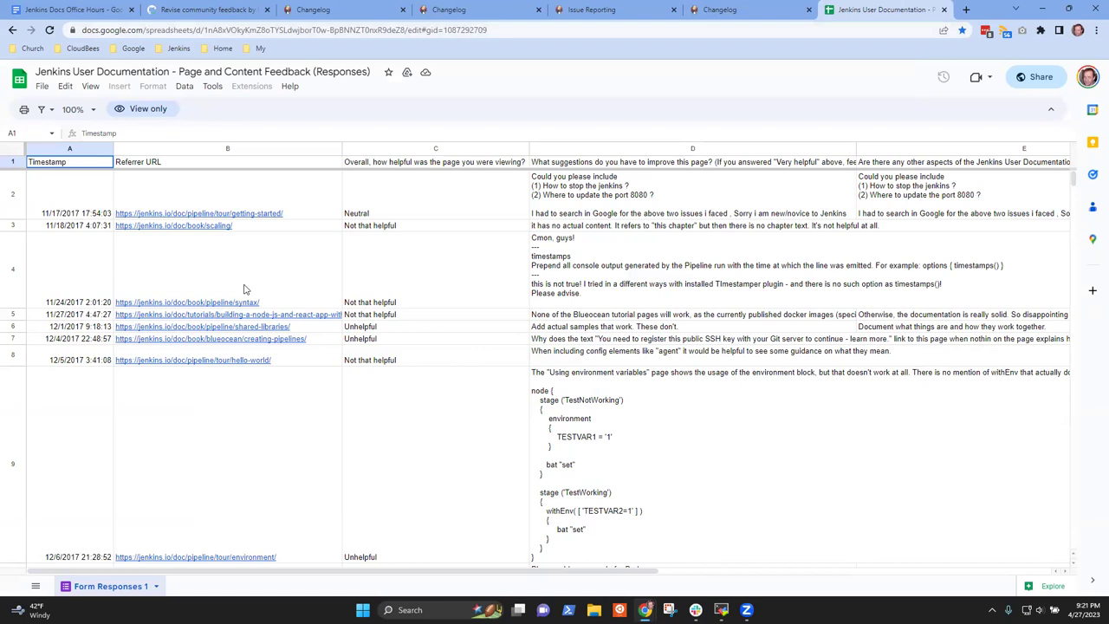
- Jump to the last feedback response row, then open jenkins.io from the Jenkins bookmarks in a new tab
click(62, 198)
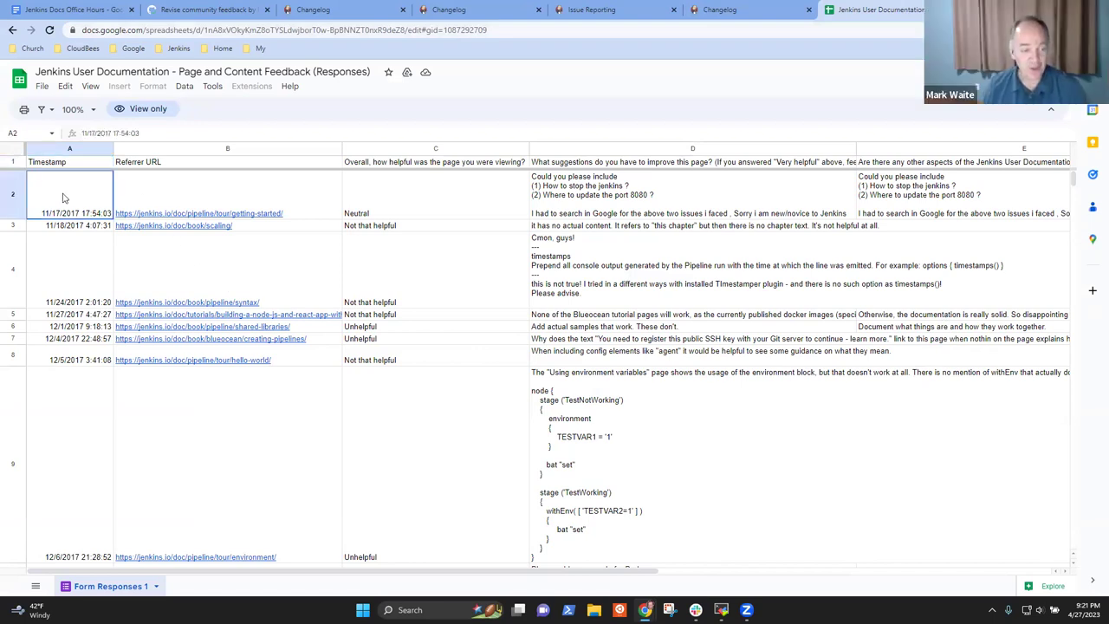
key(ctrl+Down)
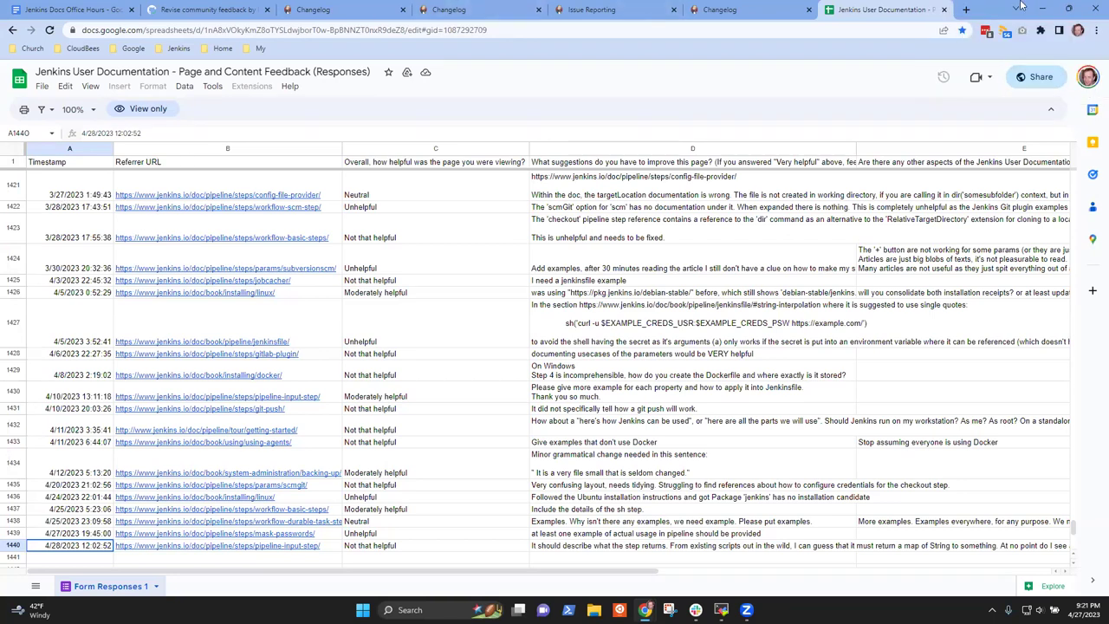
click(966, 10)
click(178, 49)
click(206, 229)
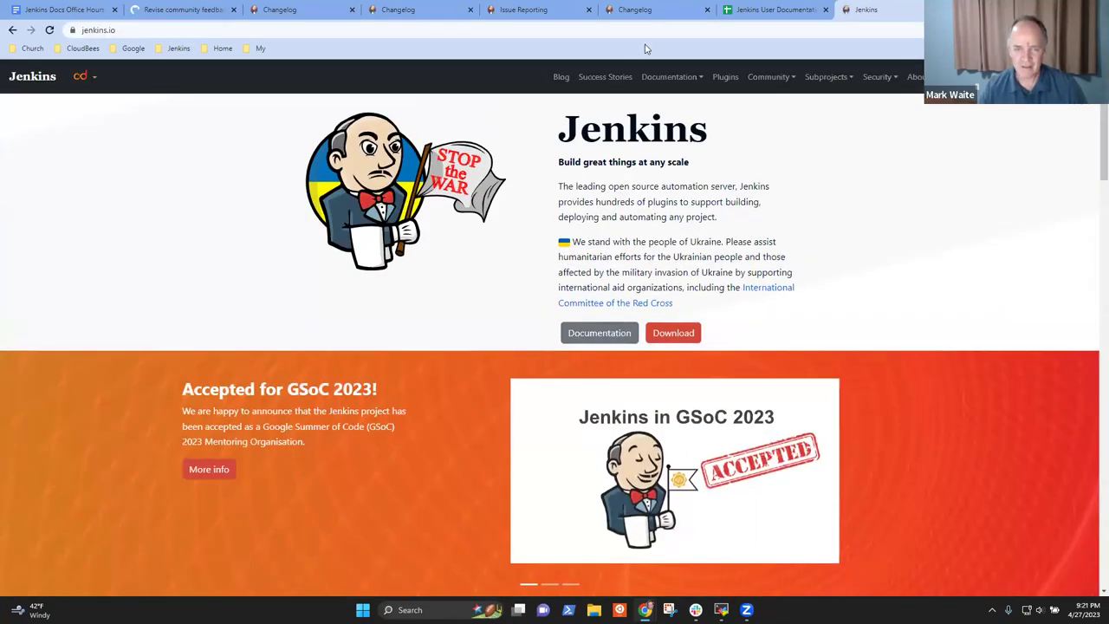
- Go to Documentation > Installing Jenkins and open the page's quick feedback form
click(684, 77)
click(681, 113)
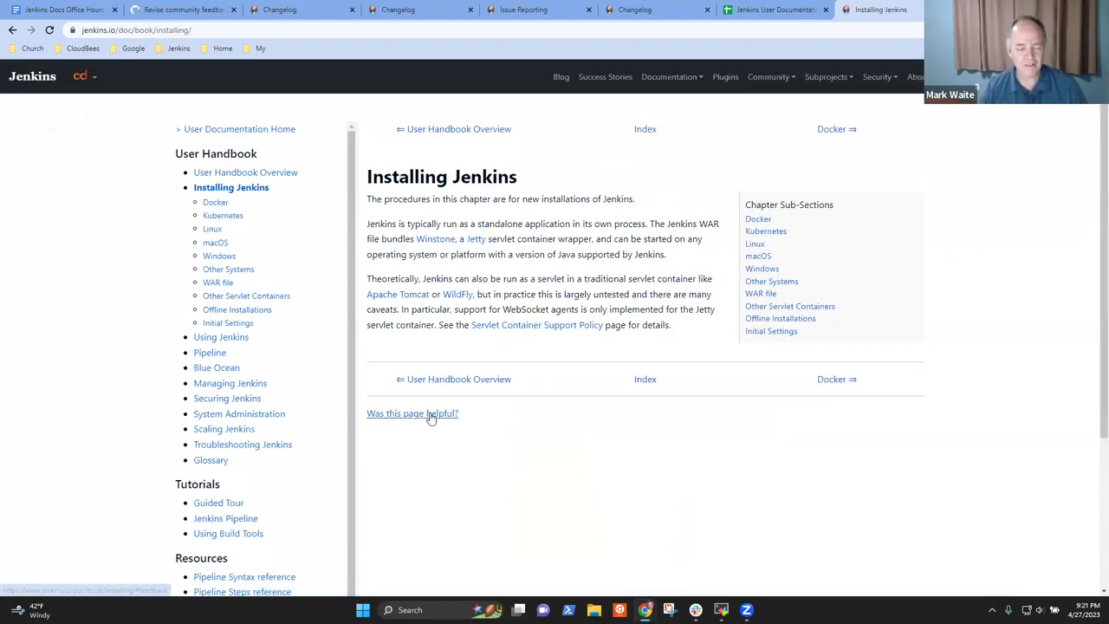
click(430, 415)
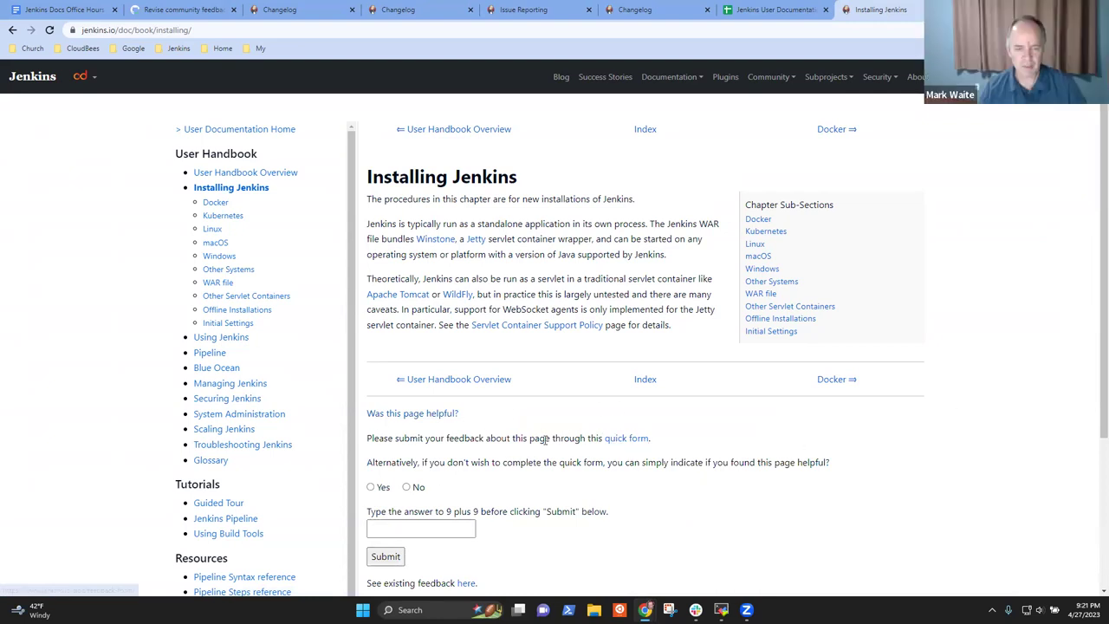
click(624, 440)
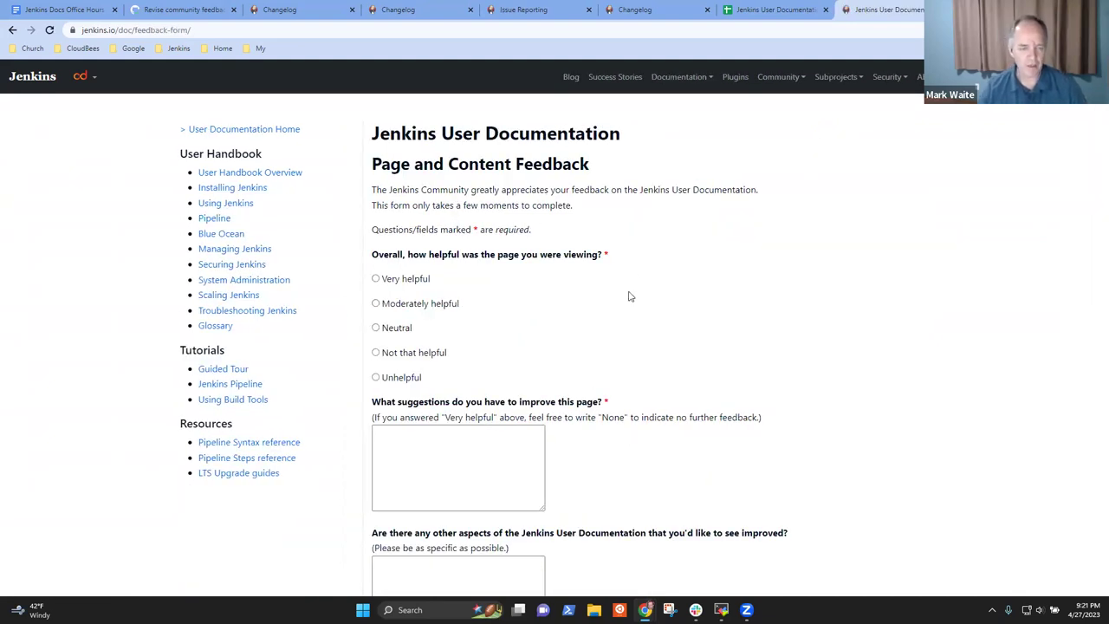
- Submit a Neutral rating with the note 'Demo during Docs office hours', answering 4 to the check
click(376, 329)
click(431, 481)
text(Demno)
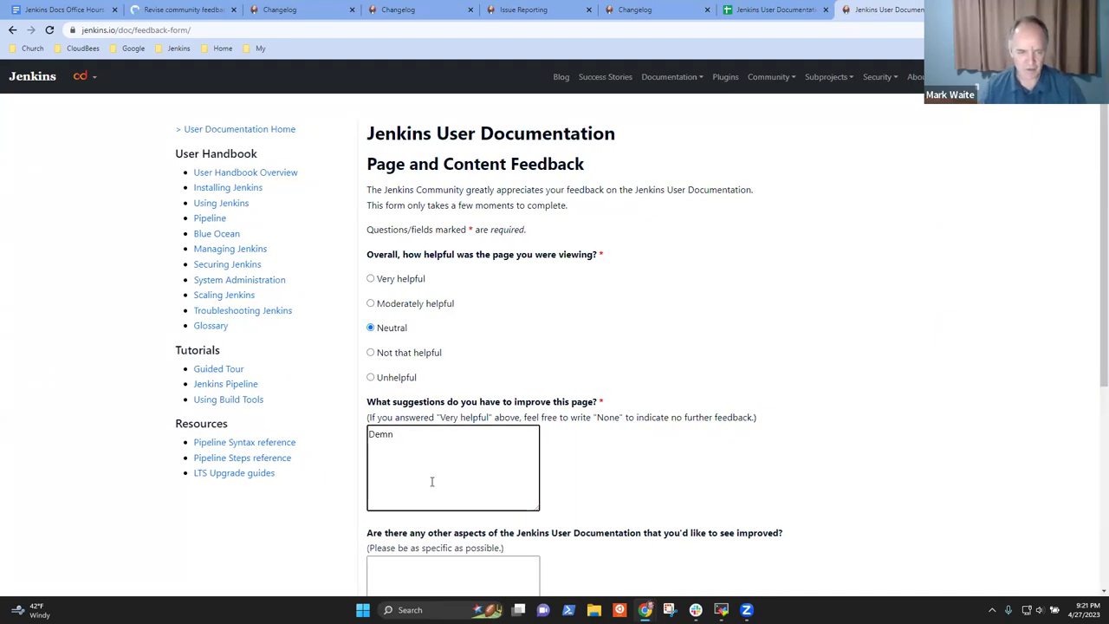
key(BackSpace)
key(BackSpace)
text(mo durign)
key(BackSpace)
key(BackSpace)
key(BackSpace)
key(BackSpace)
key(BackSpace)
key(BackSpace)
key(BackSpace)
text(during )
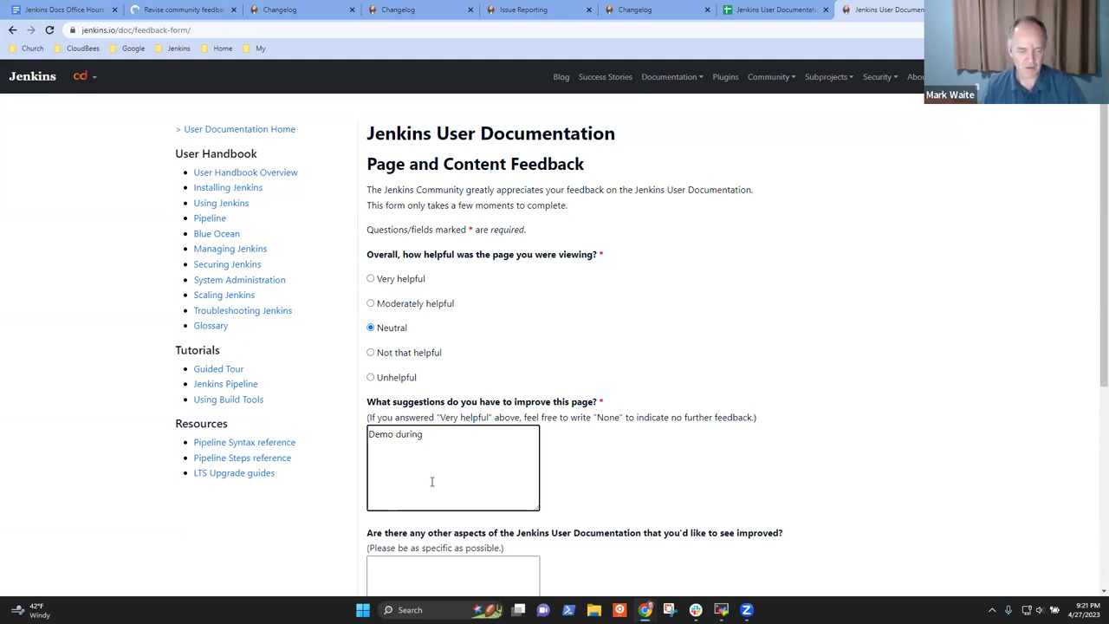
text(Docs office hours)
scroll(520, 472, down, 2)
click(425, 509)
text(4)
click(384, 537)
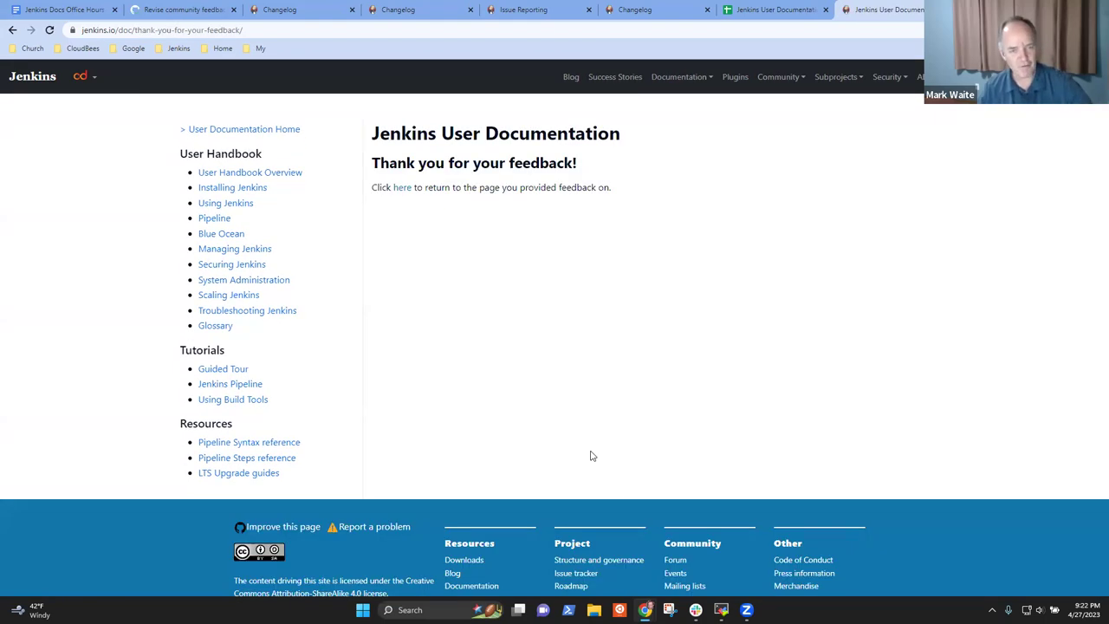
- Inspect the rating, suggestion and timestamp of the new response in row 1441 of the feedback sheet
click(776, 17)
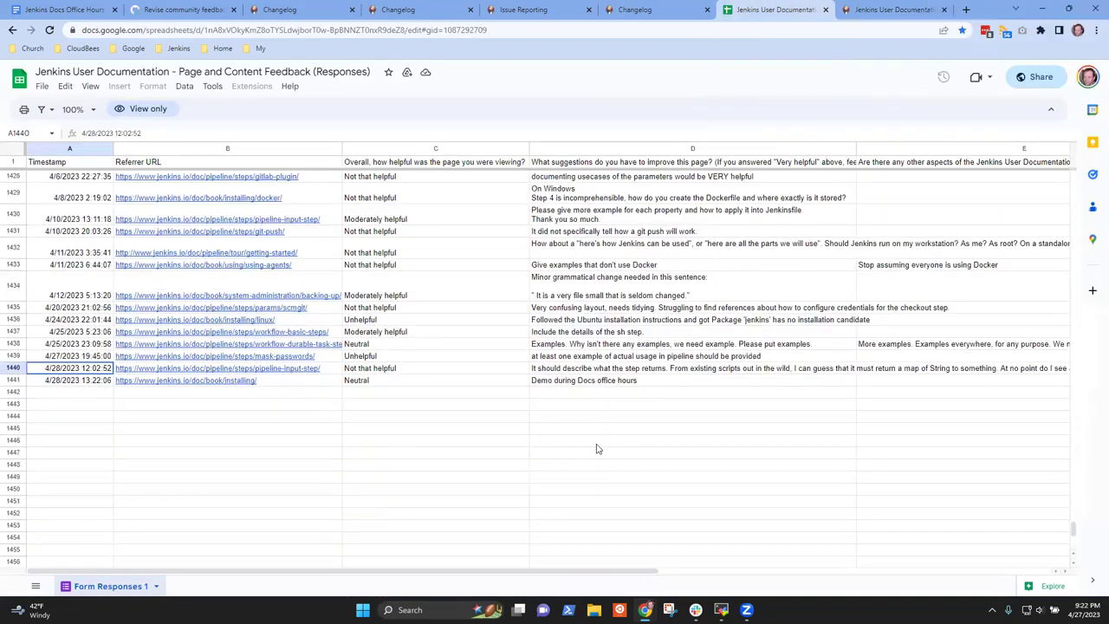
click(438, 382)
click(626, 388)
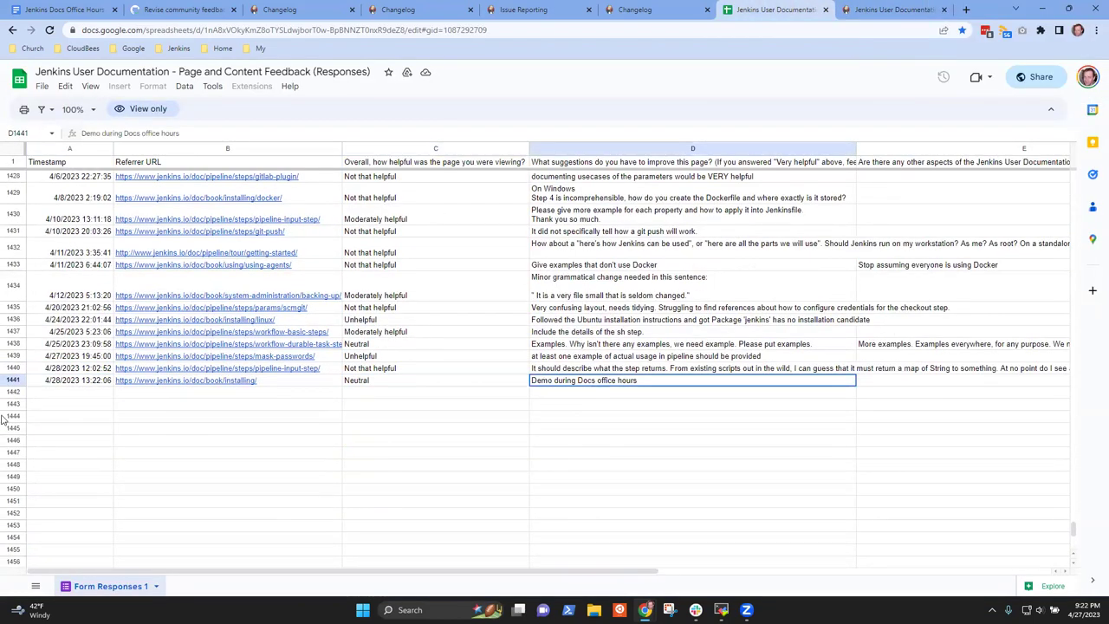
click(96, 386)
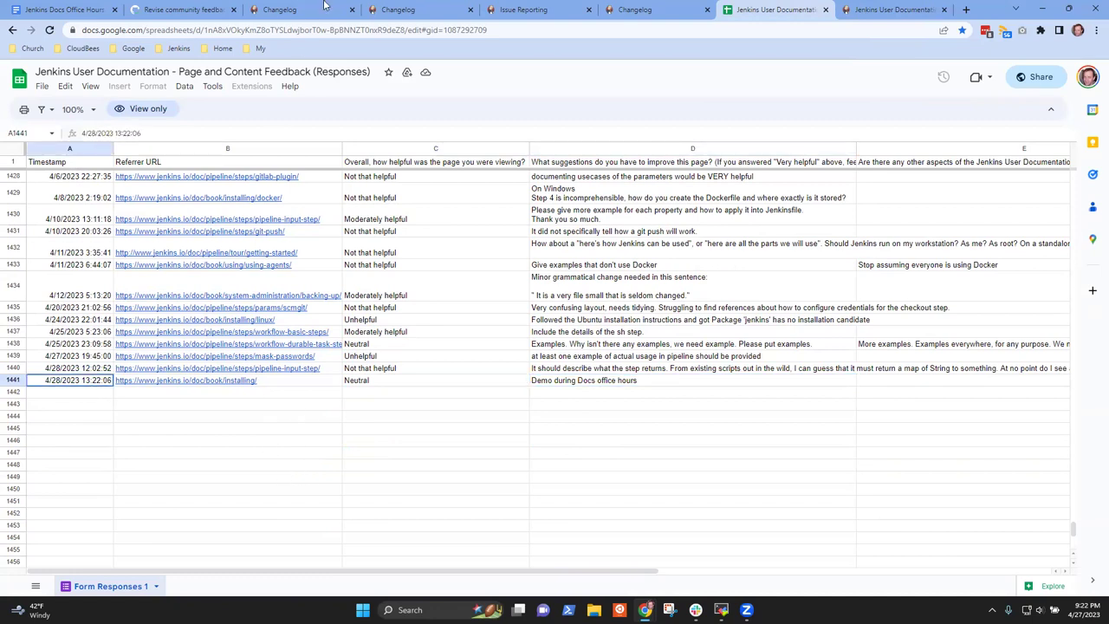
click(648, 384)
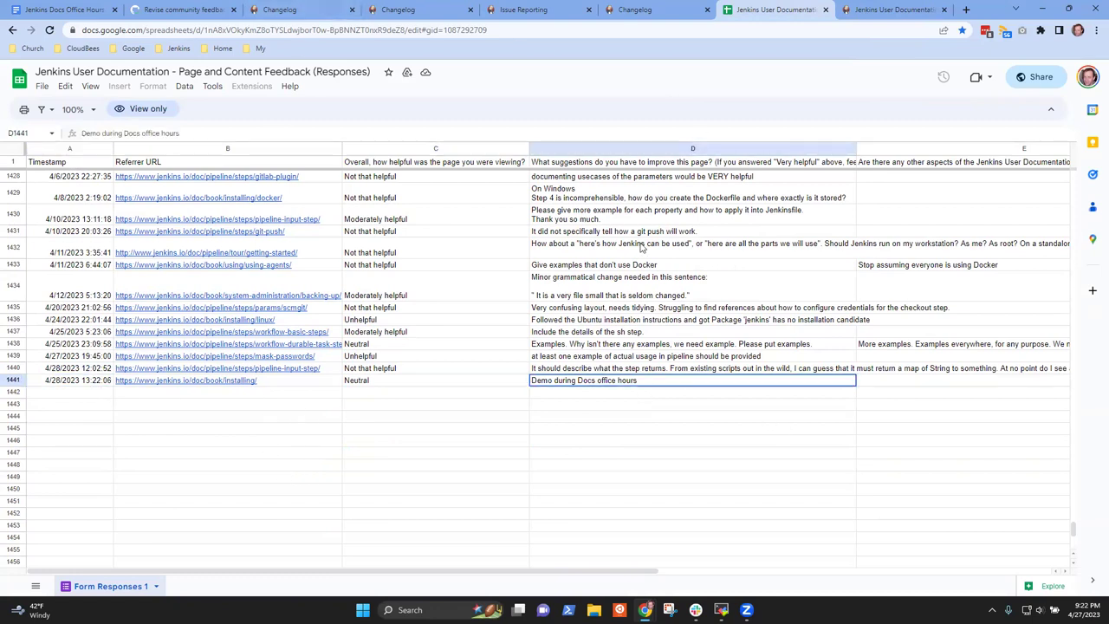
click(650, 10)
- Cycle through the Issue Reporting and Changelog tabs, then return to the pull request #6330 tab
click(529, 9)
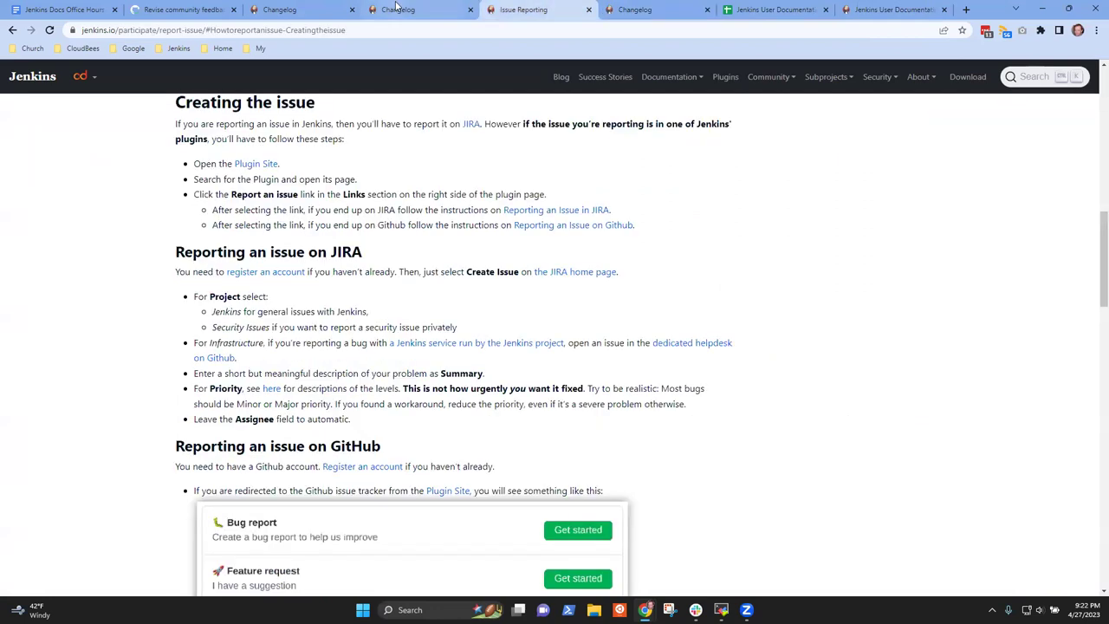
click(403, 9)
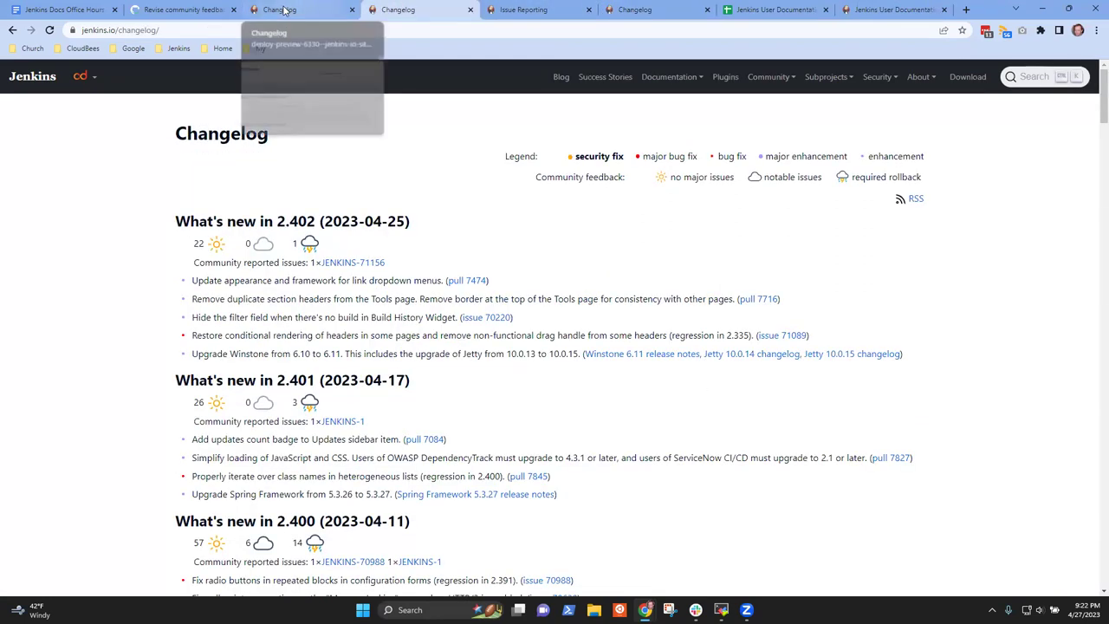
click(286, 9)
click(163, 7)
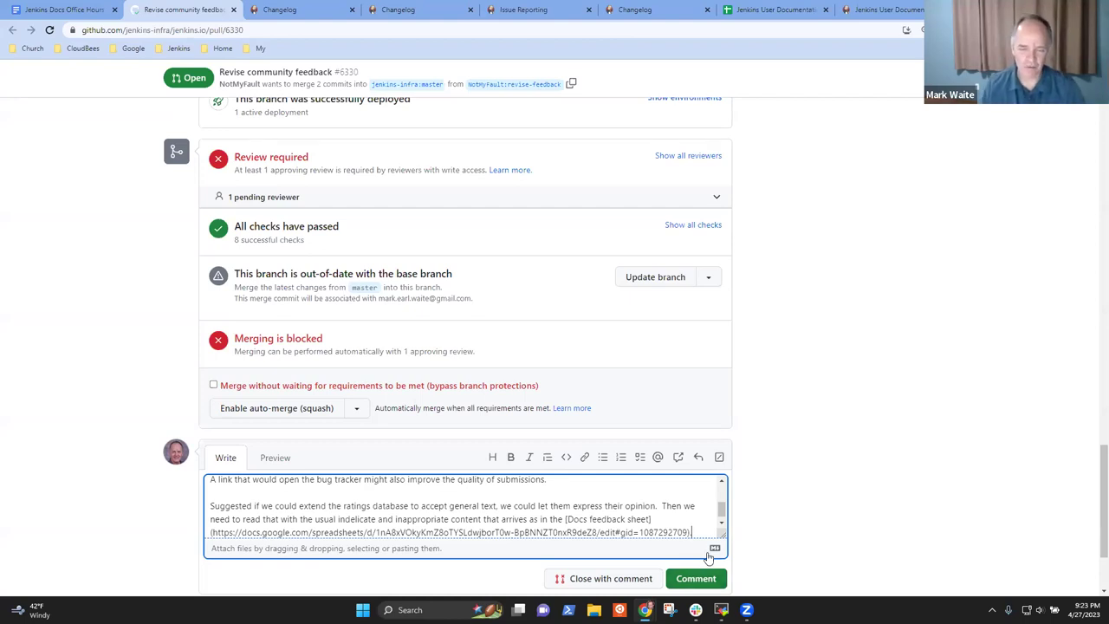
- Preview the pull request #6330 draft comment so 'Docs feedback sheet' renders as a link
click(723, 530)
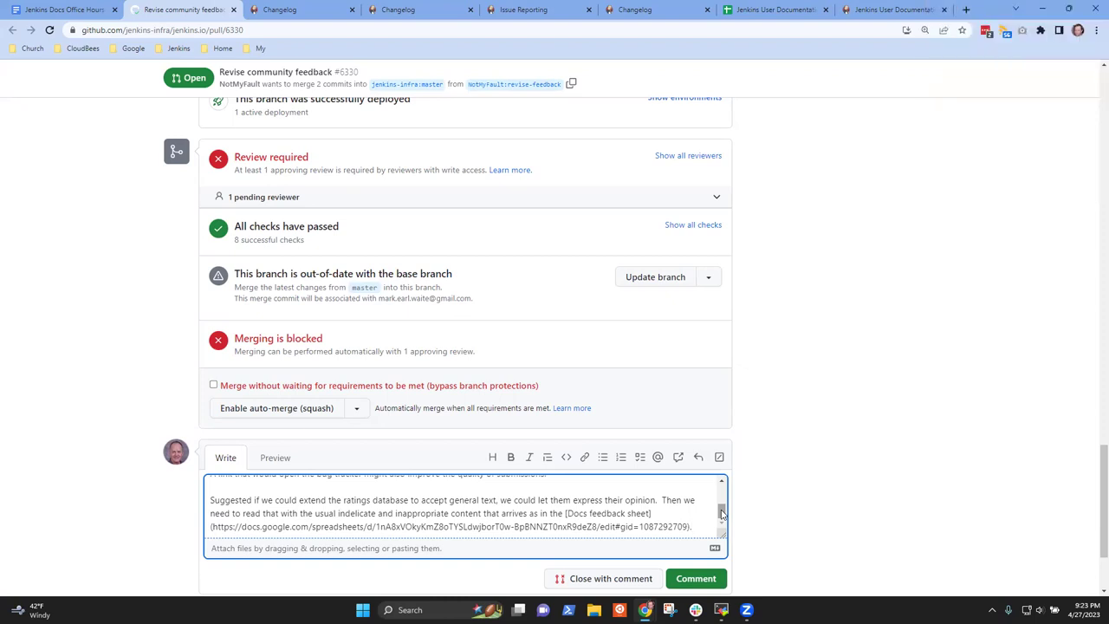
- Preview the drafted Docs Office Hours (Asia) comment, switching back to Write once to recheck it
click(274, 457)
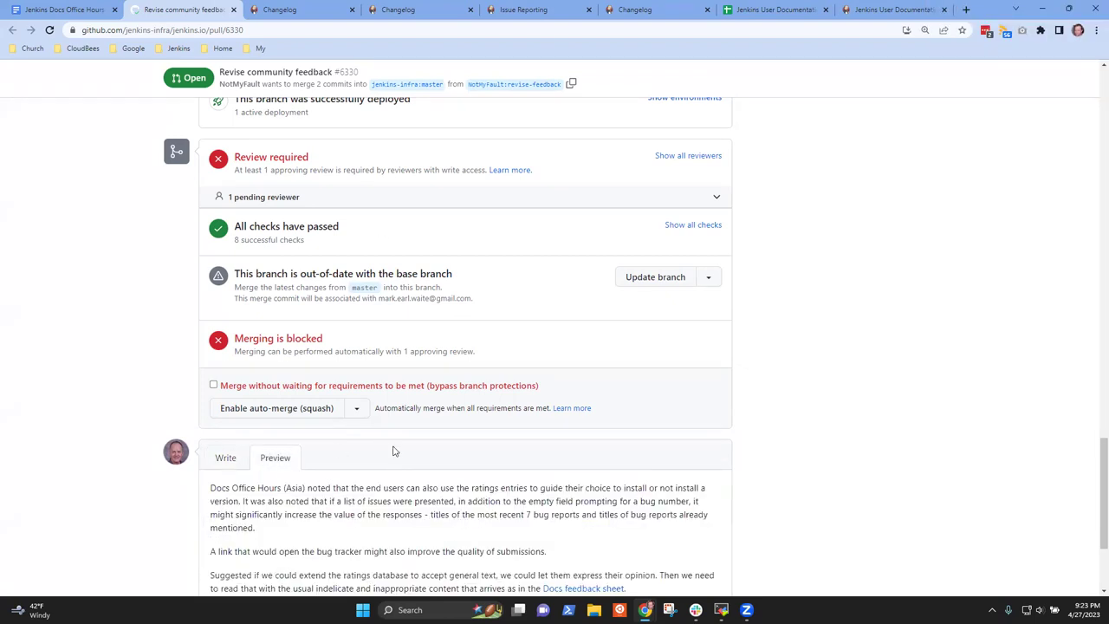
scroll(393, 452, down, 2)
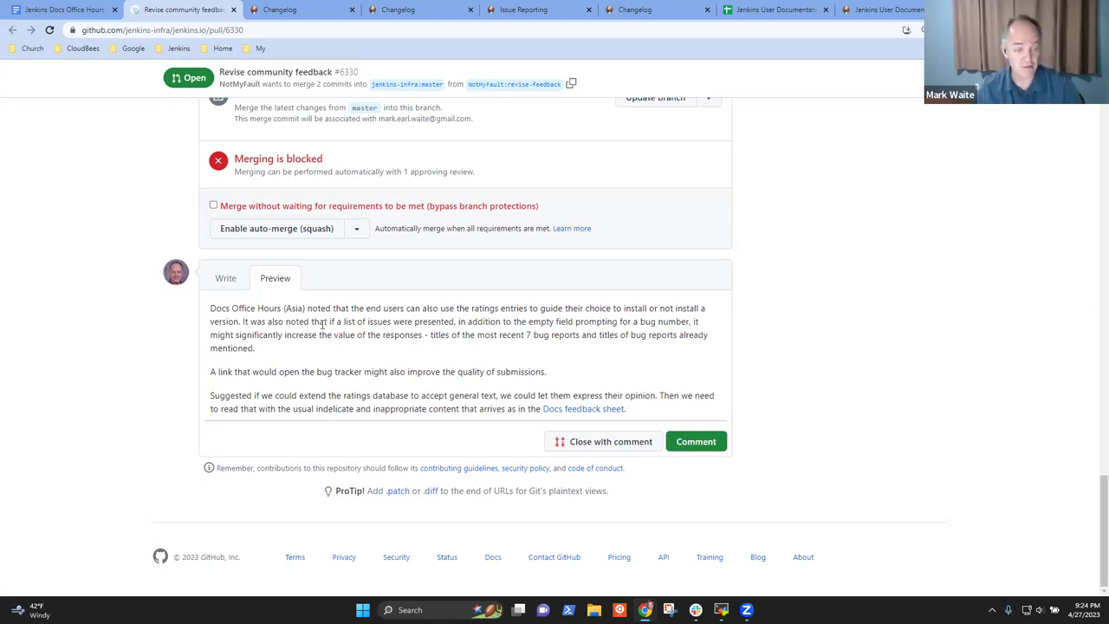
click(227, 278)
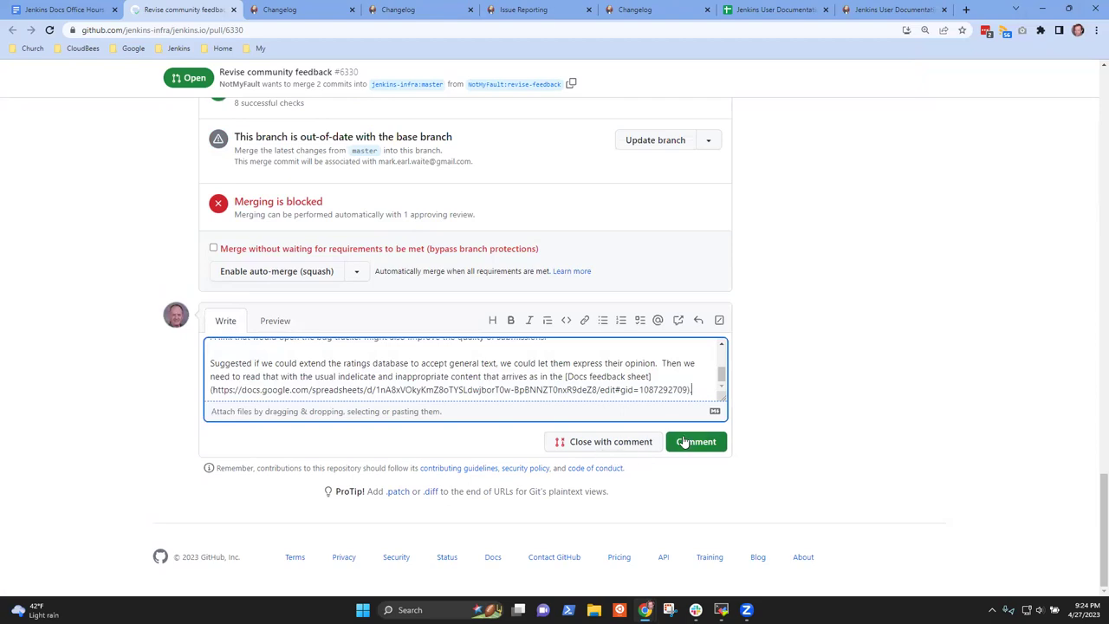
click(278, 323)
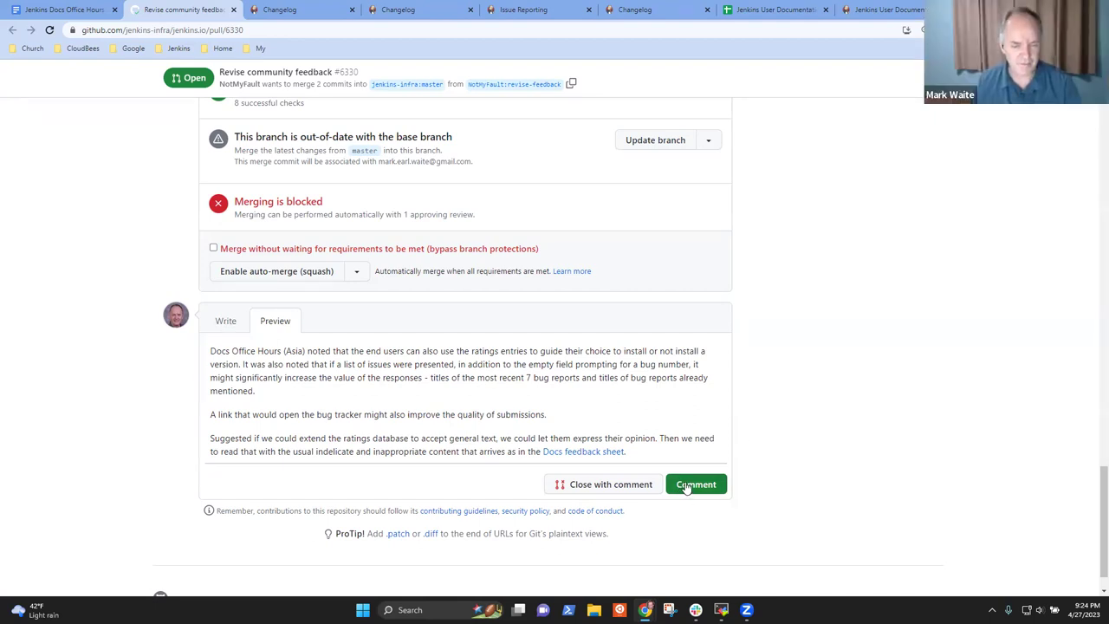
- Post the comment on pull request #6330 and return to the meeting notes document
click(686, 486)
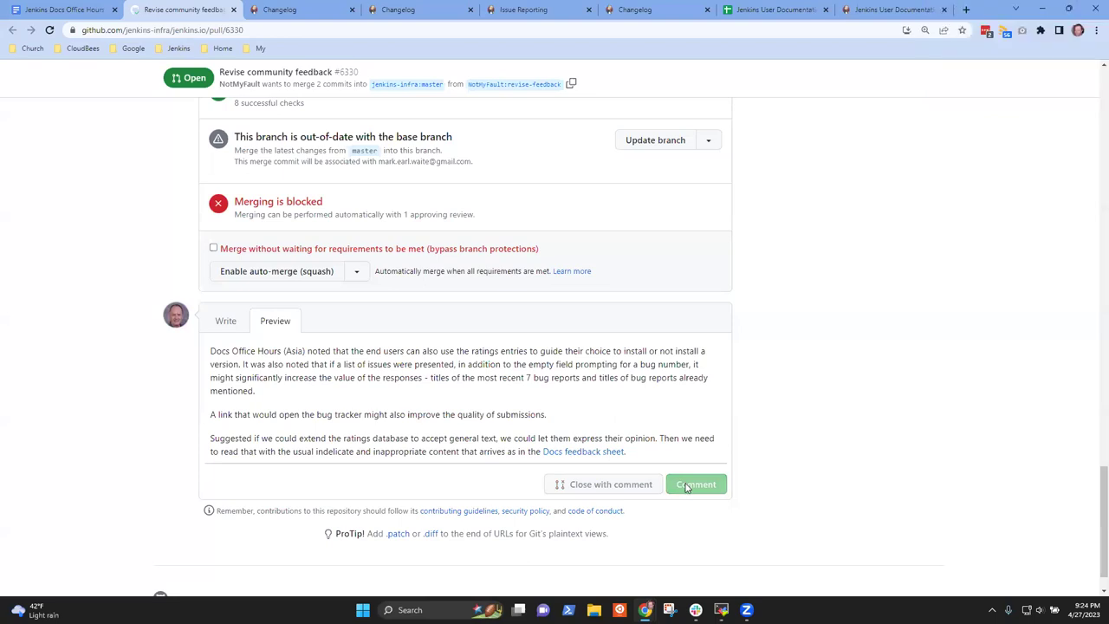
scroll(725, 486, up, 3)
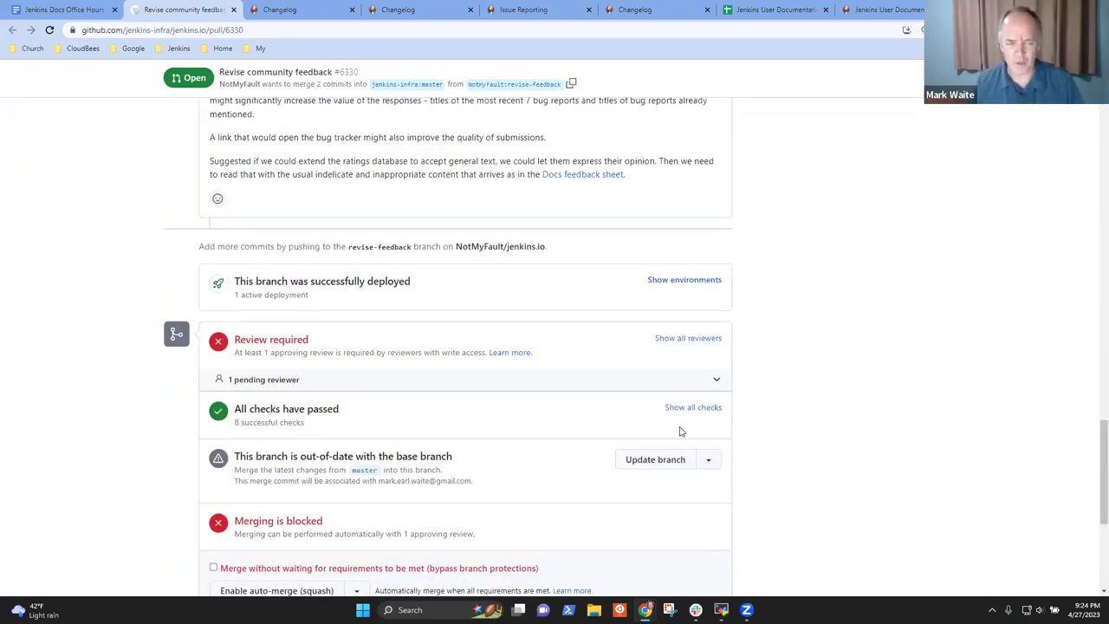
scroll(677, 431, up, 2)
scroll(688, 431, up, 1)
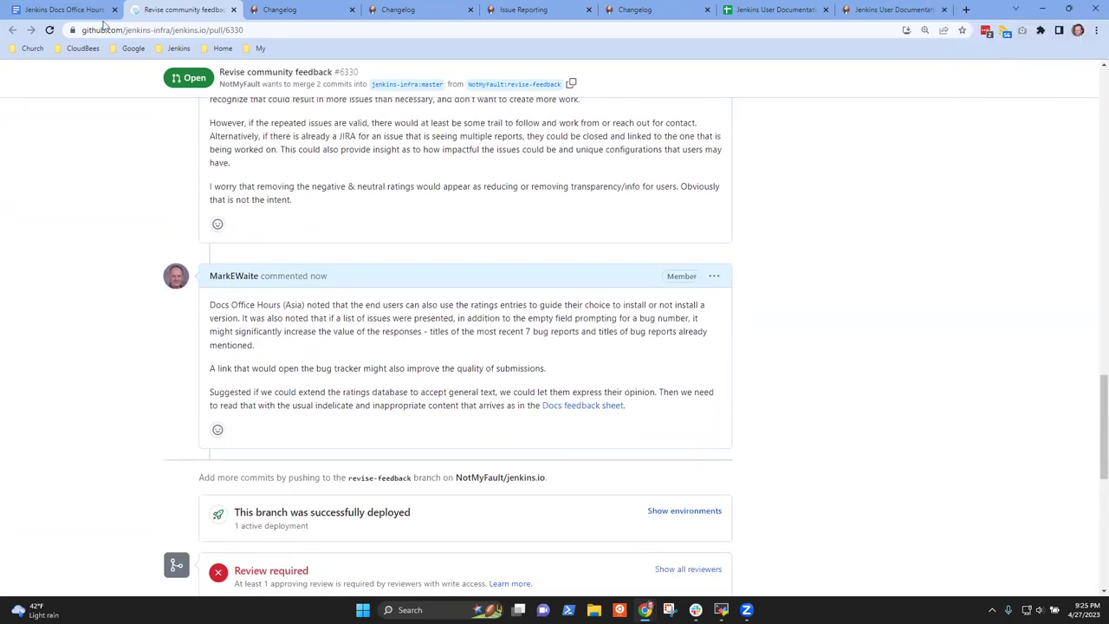
click(70, 10)
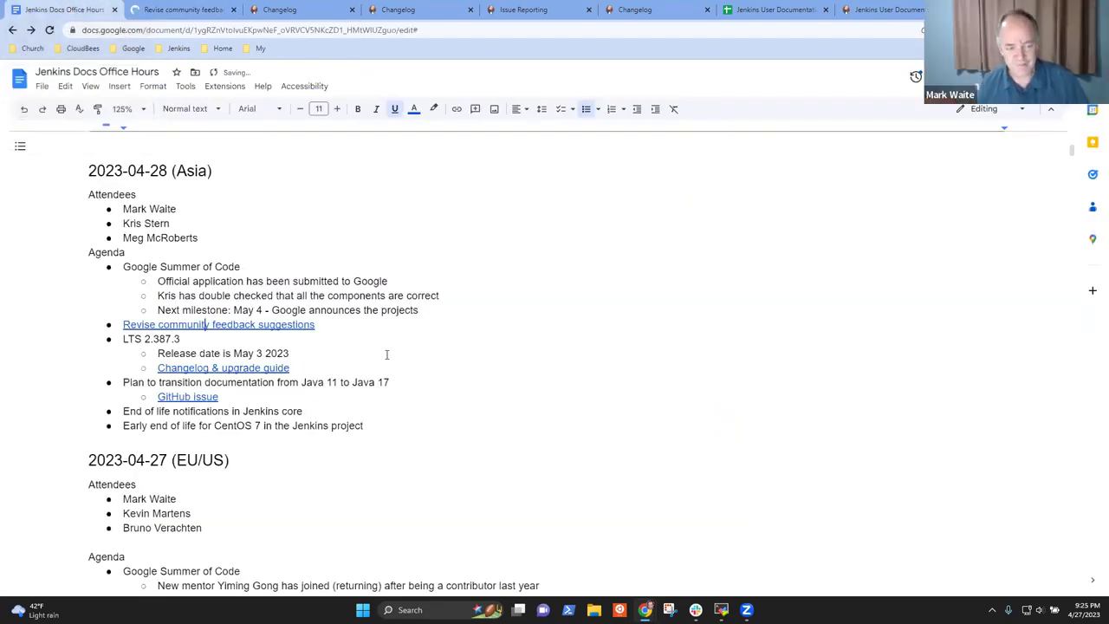
- Show that the LTS 2.387.3 item's Changelog & upgrade guide link points to pull request #6309
click(173, 10)
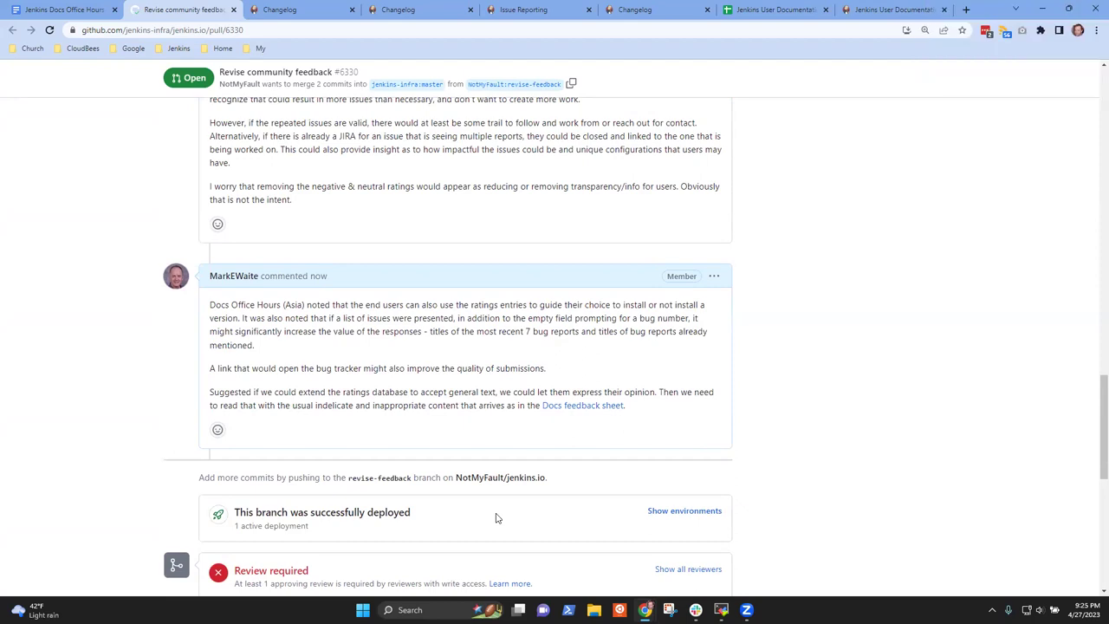
key(ctrl+1)
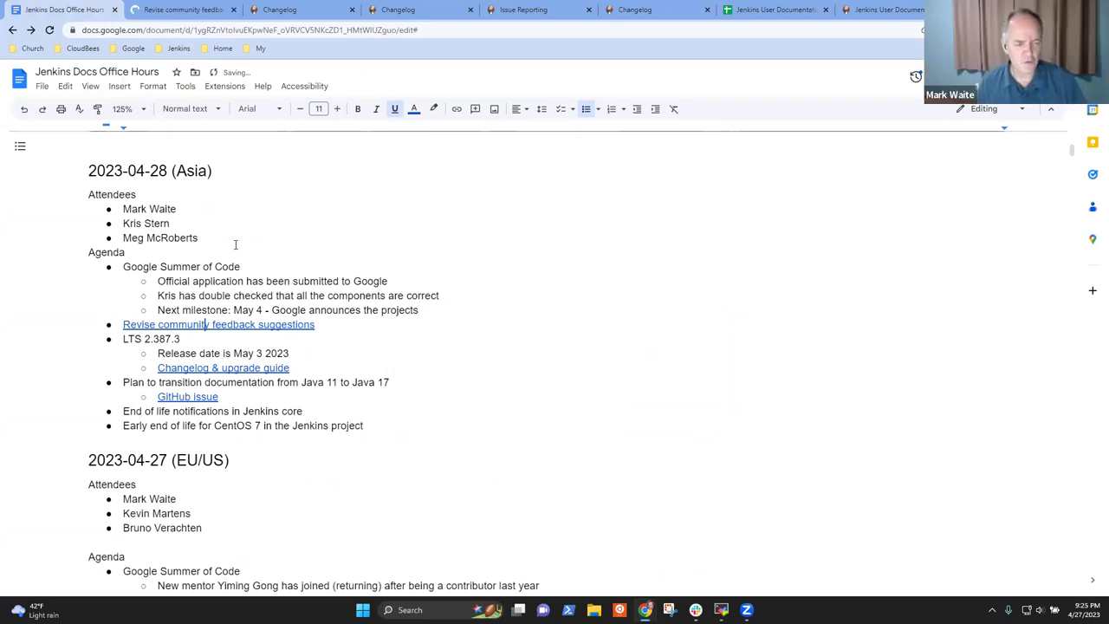
click(195, 340)
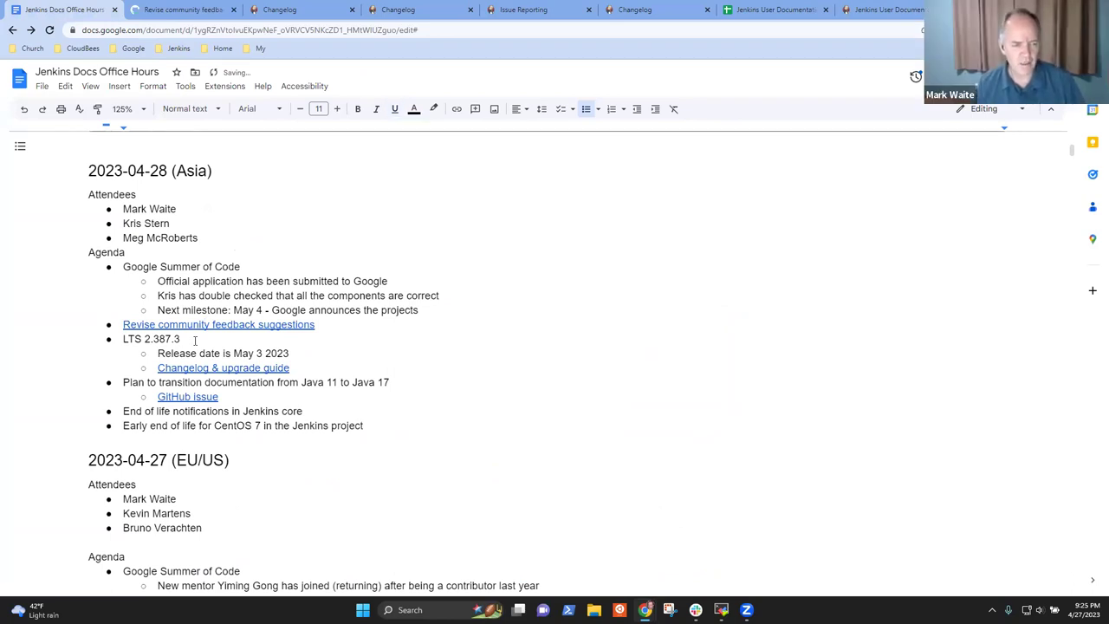
click(212, 368)
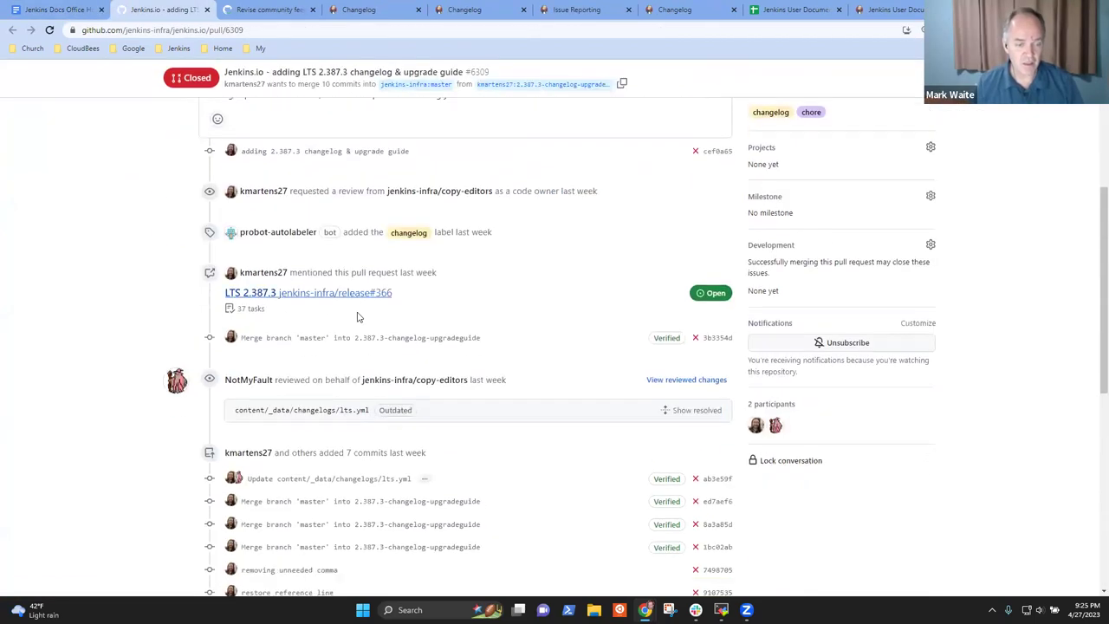
- Open the open pull request #6314, 'adding LTS 2.387.3 changelog & upgrade guide', and review its two changed files
scroll(368, 287, up, 20)
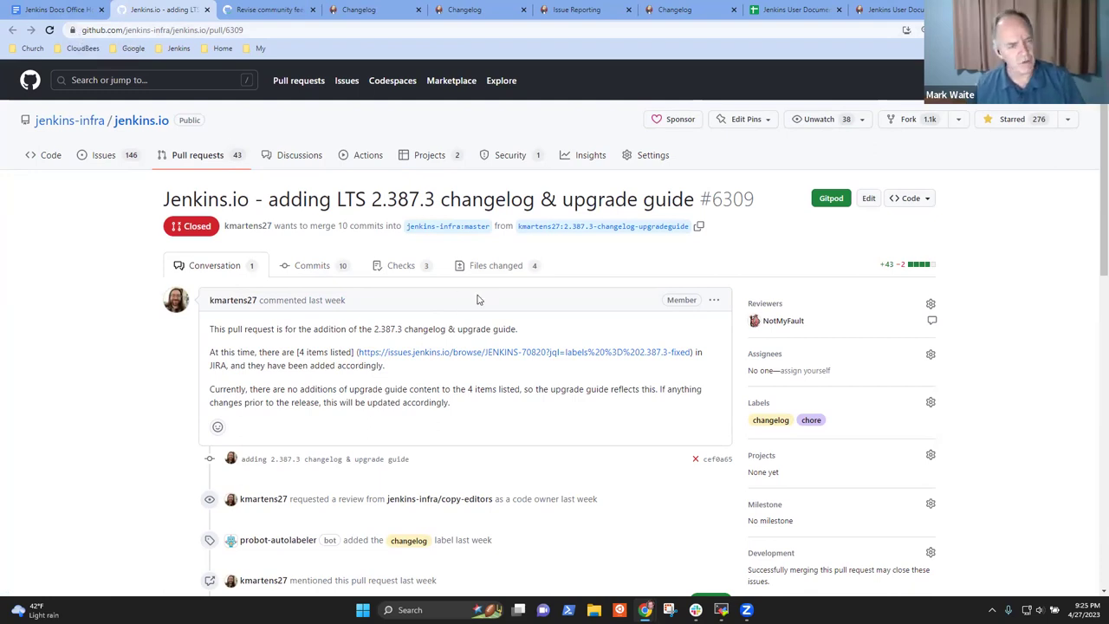
scroll(387, 318, down, 2)
scroll(384, 321, up, 2)
click(182, 155)
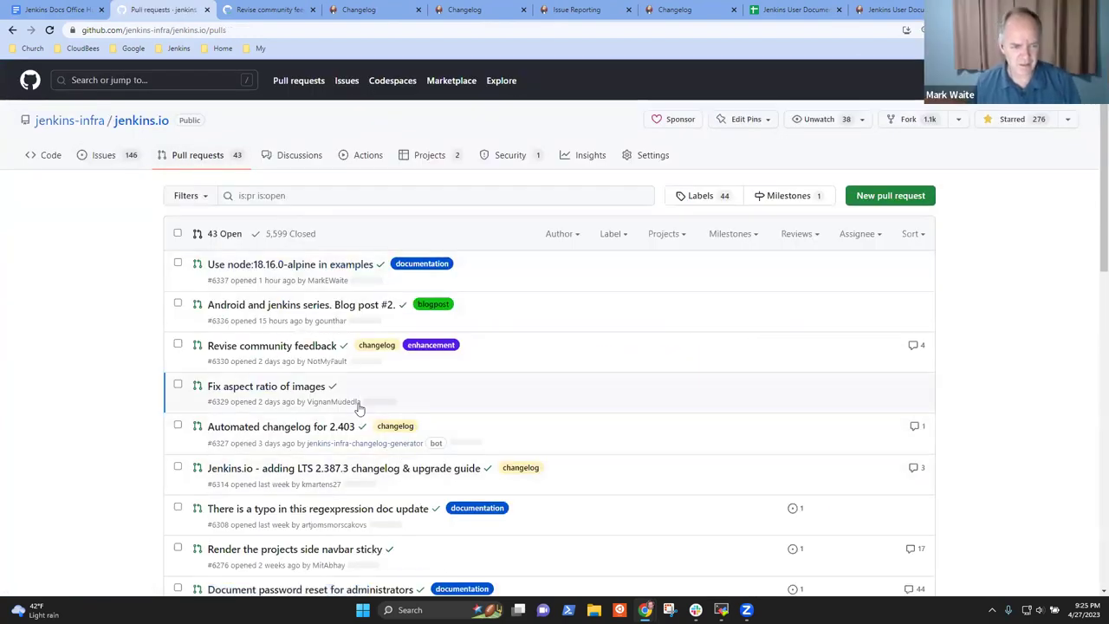
scroll(424, 445, down, 1)
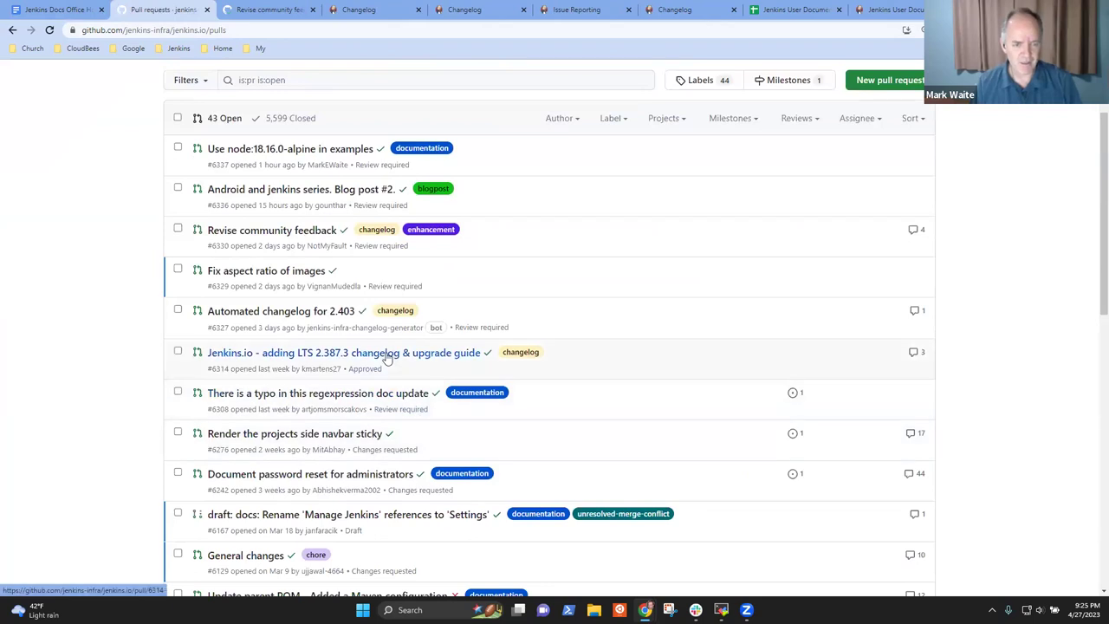
click(384, 355)
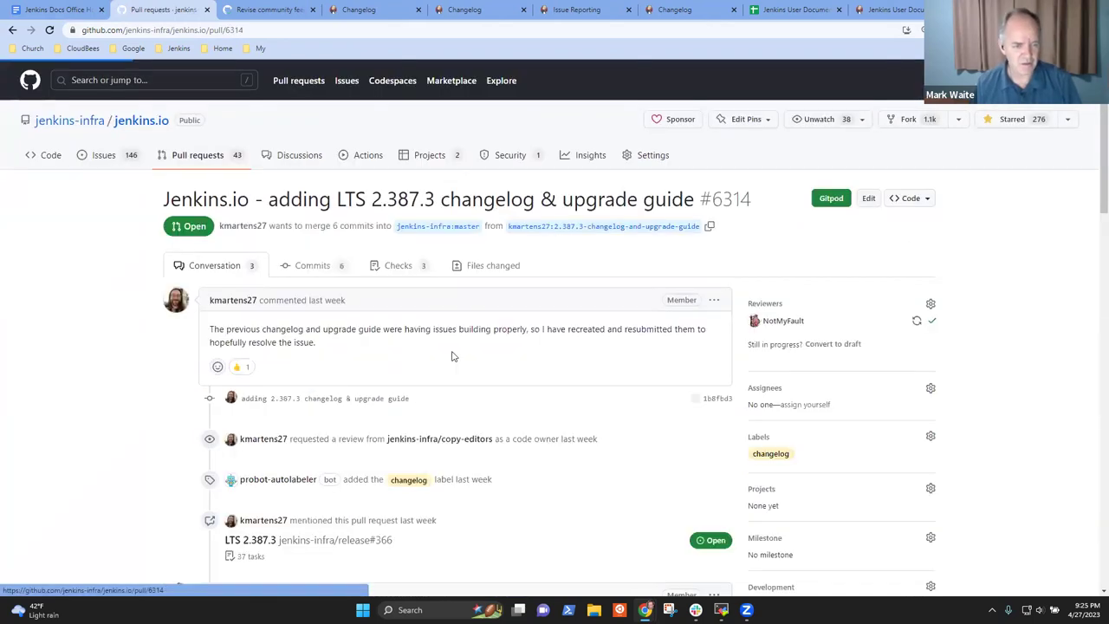
scroll(453, 365, down, 2)
scroll(453, 365, down, 8)
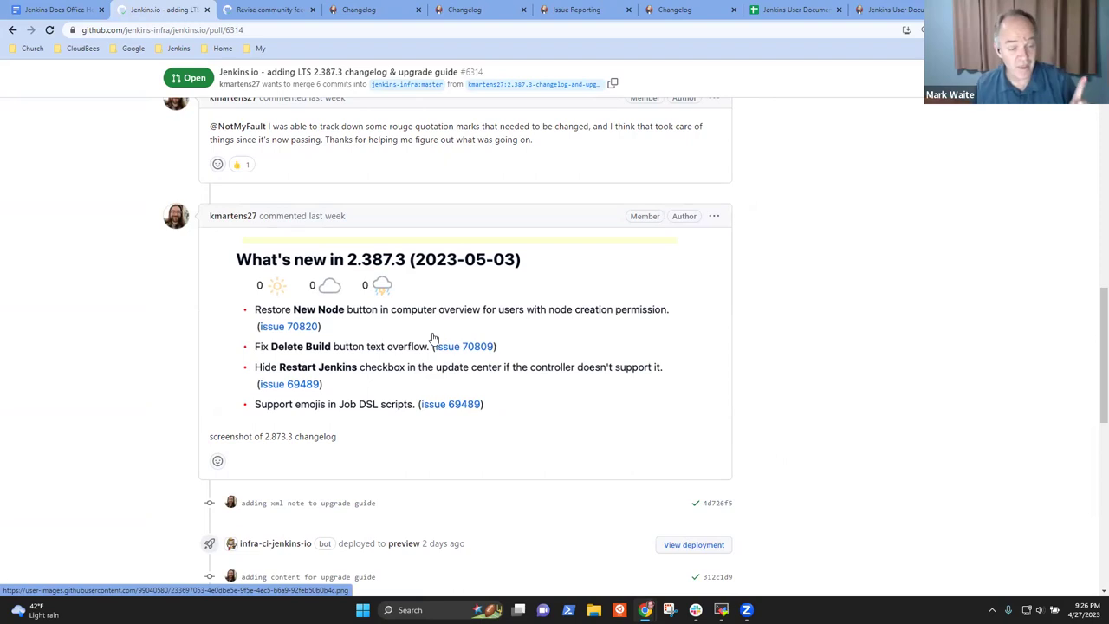
scroll(433, 339, down, 3)
scroll(425, 338, up, 15)
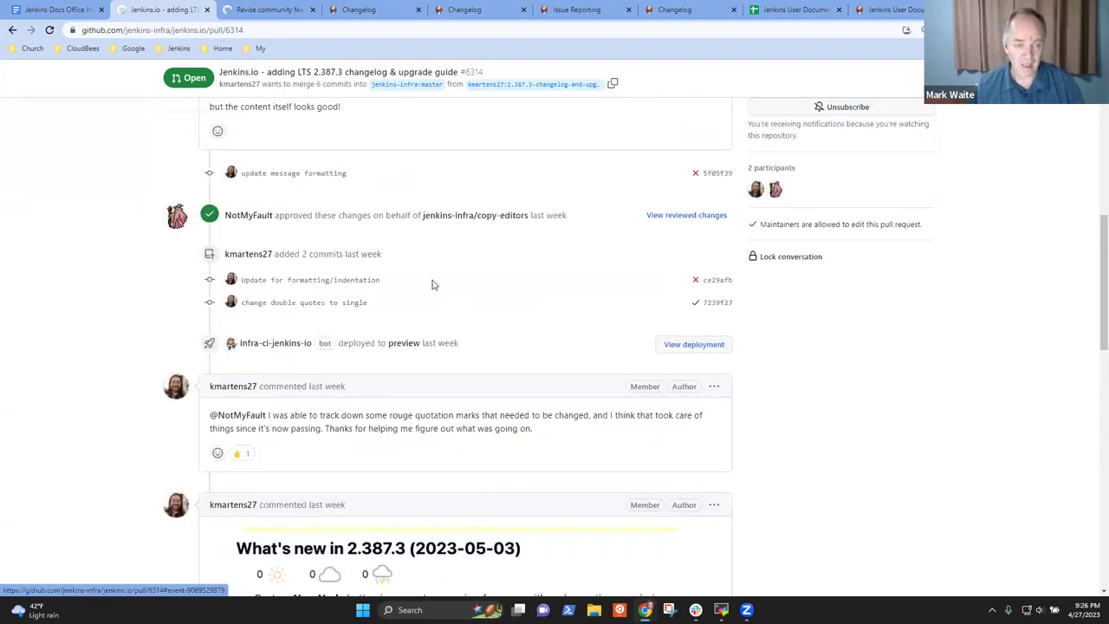
scroll(506, 239, up, 1)
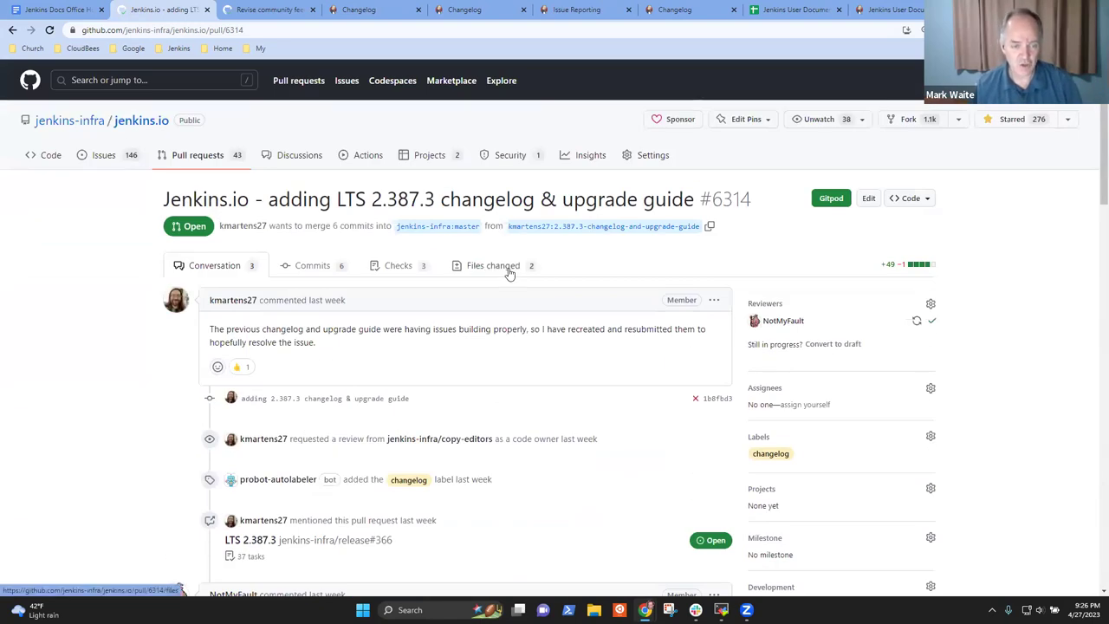
click(483, 274)
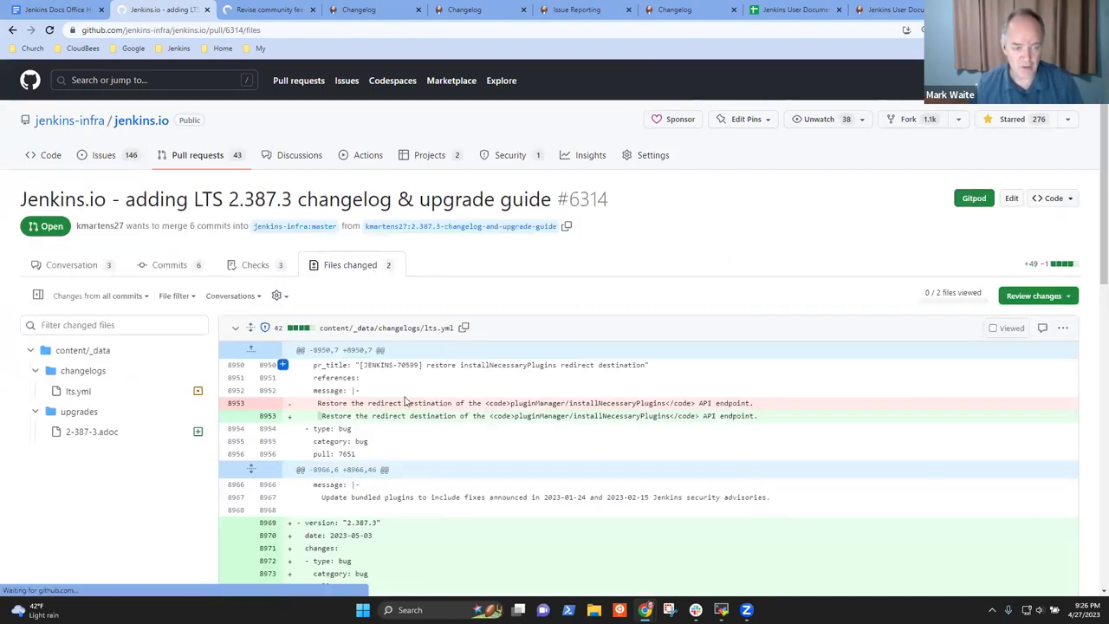
scroll(483, 376, down, 5)
scroll(483, 376, down, 2)
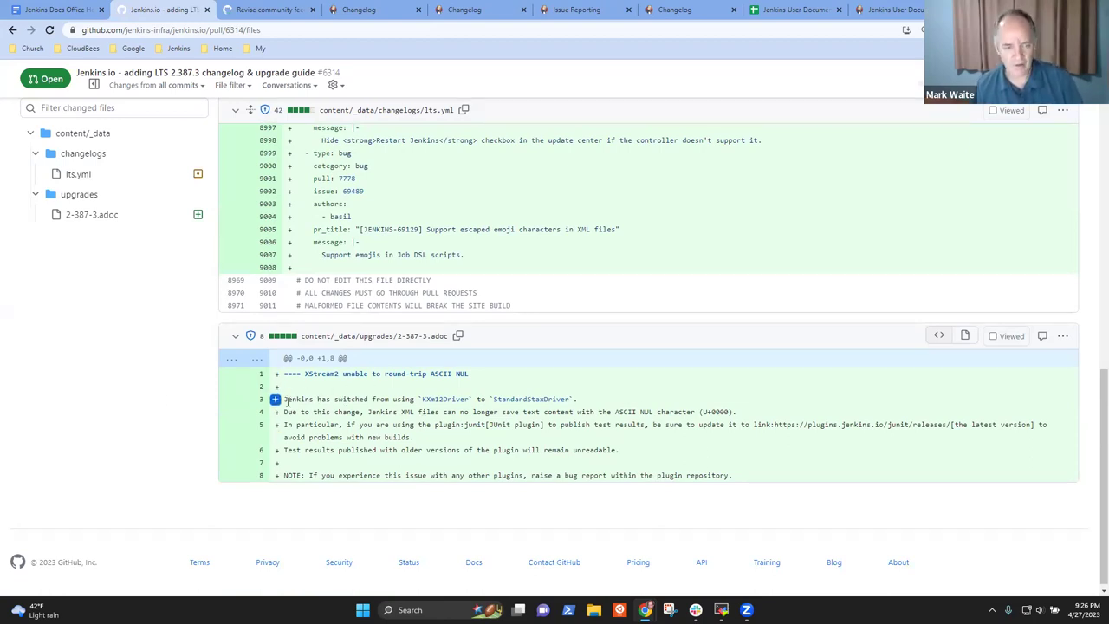
drag(305, 374, 467, 374)
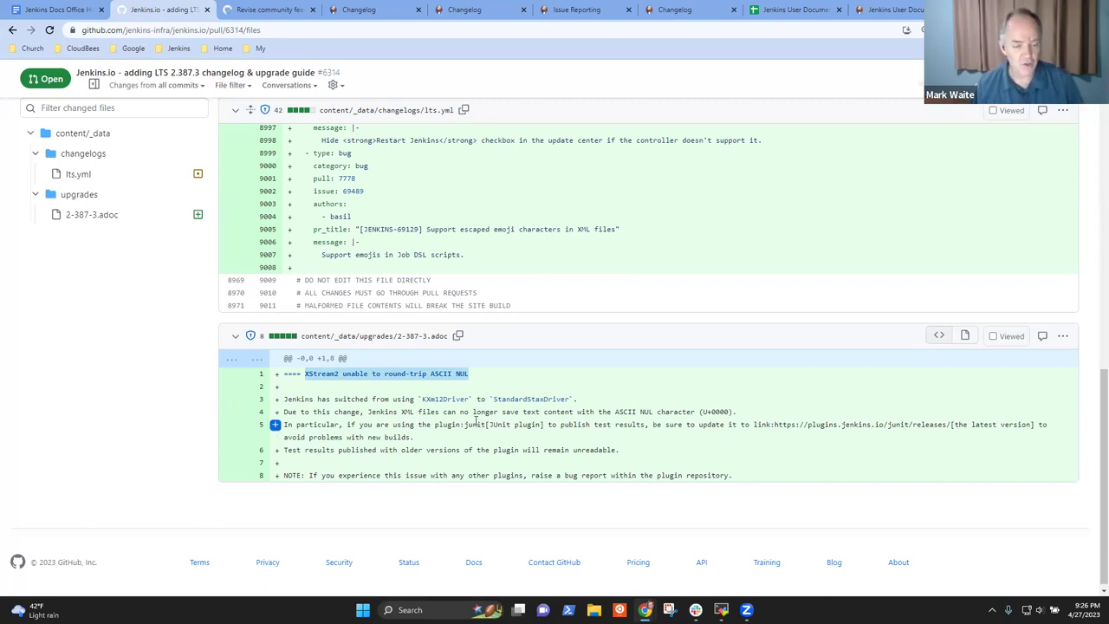
click(476, 422)
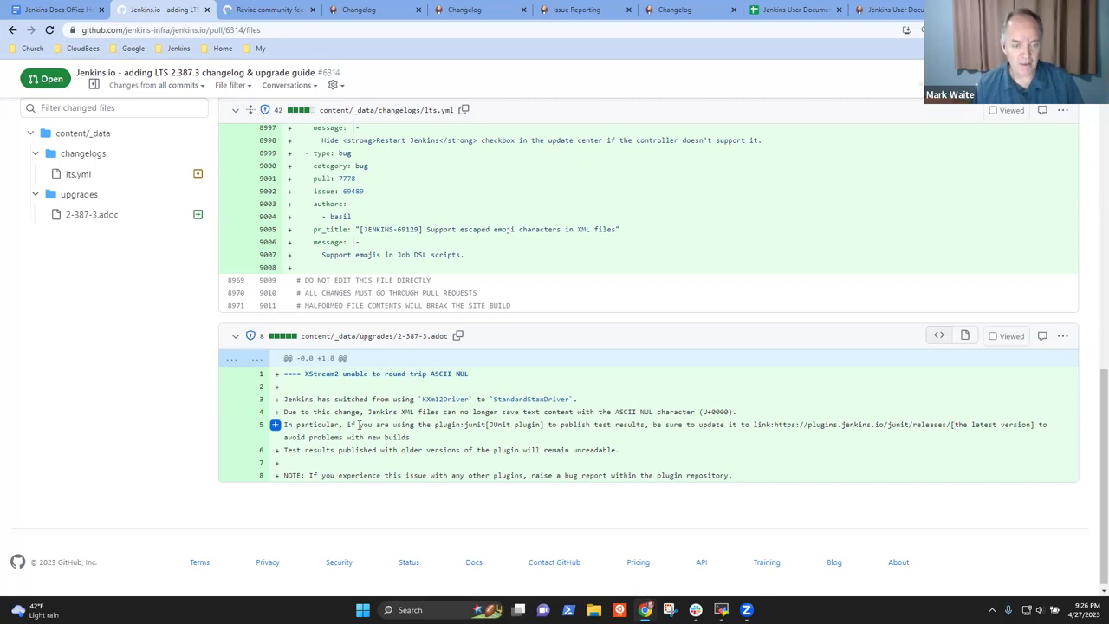
drag(350, 425, 545, 423)
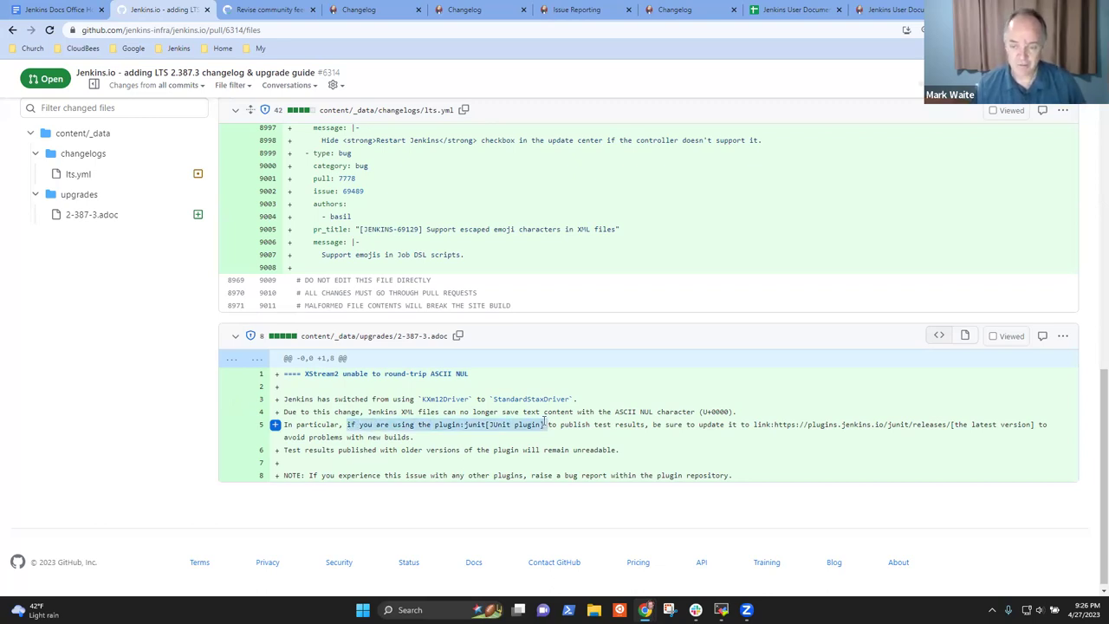
click(485, 426)
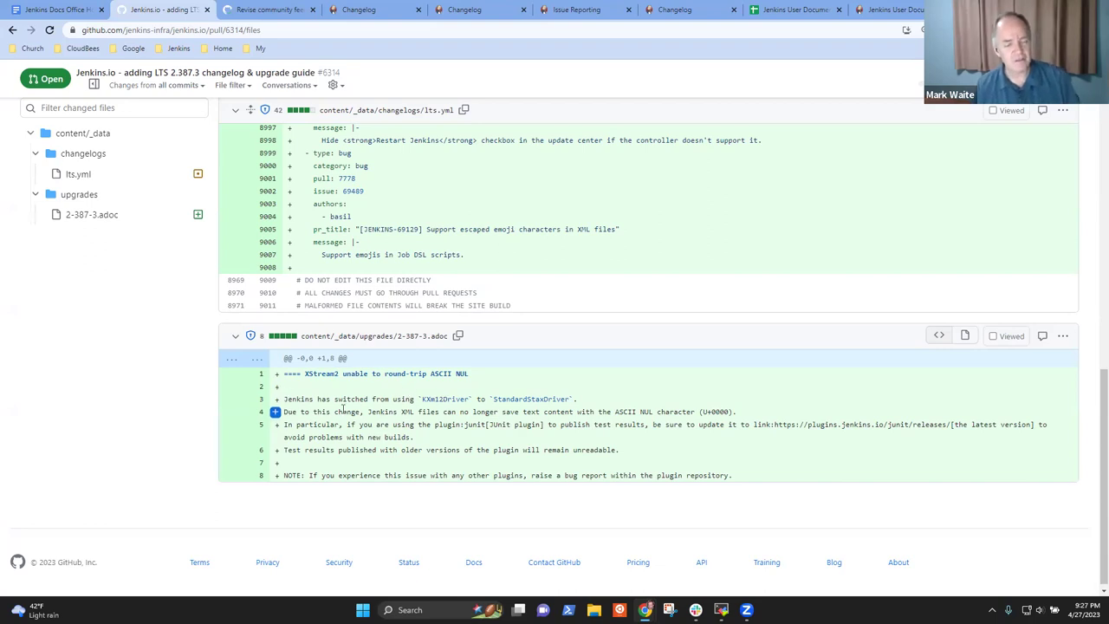
- Highlight the driver-switch sentence on line 3 of the 2-387-3.adoc diff, briefly checking the notes
drag(285, 400, 580, 402)
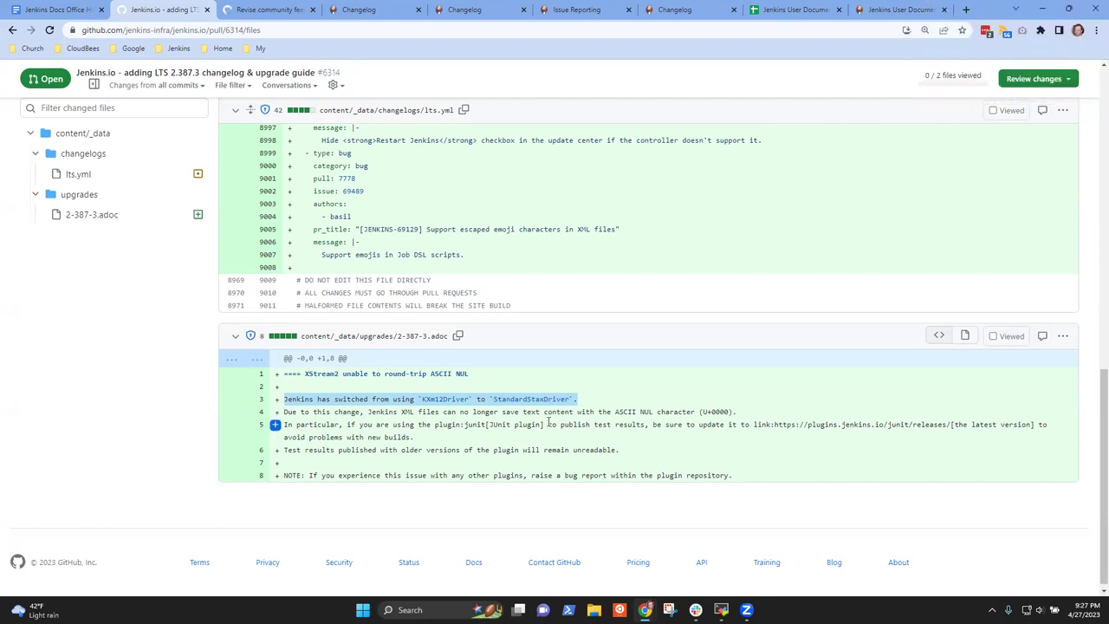
click(627, 411)
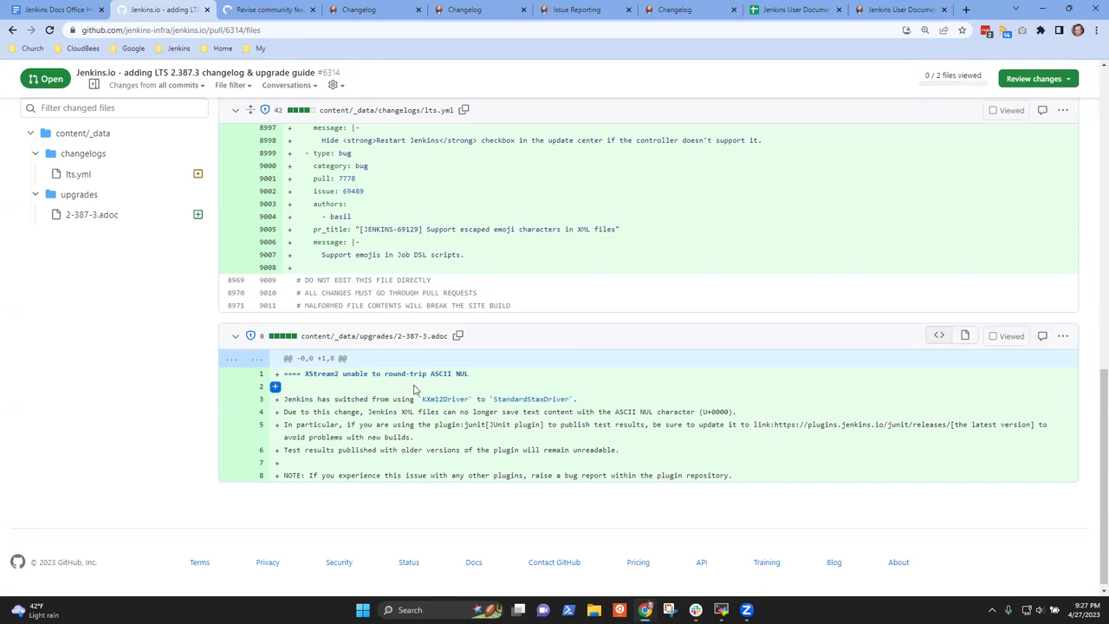
click(60, 10)
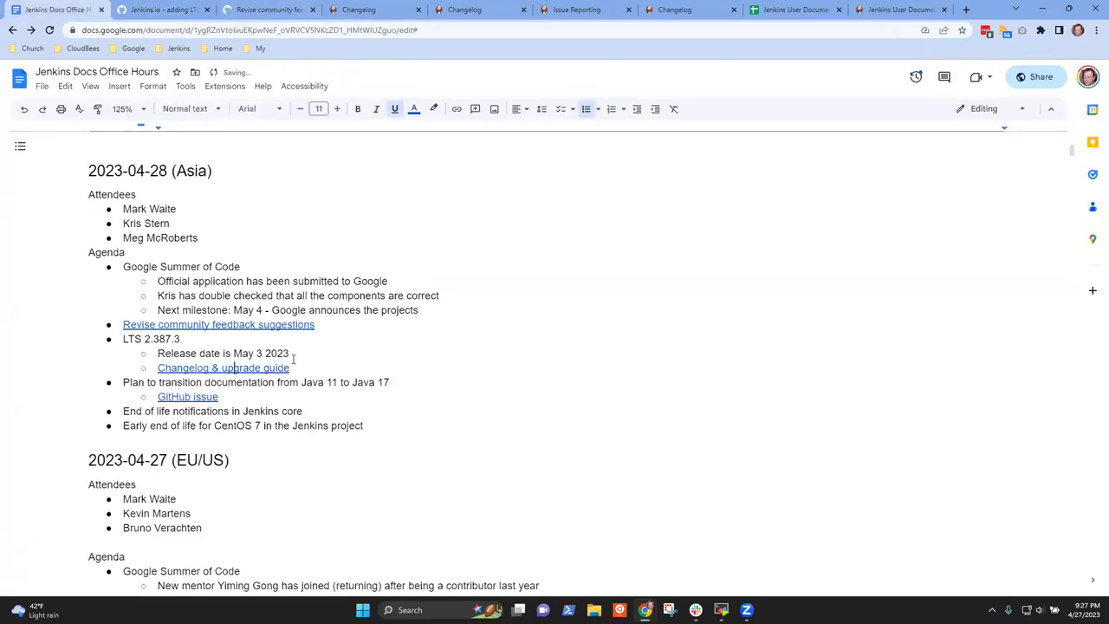
click(160, 9)
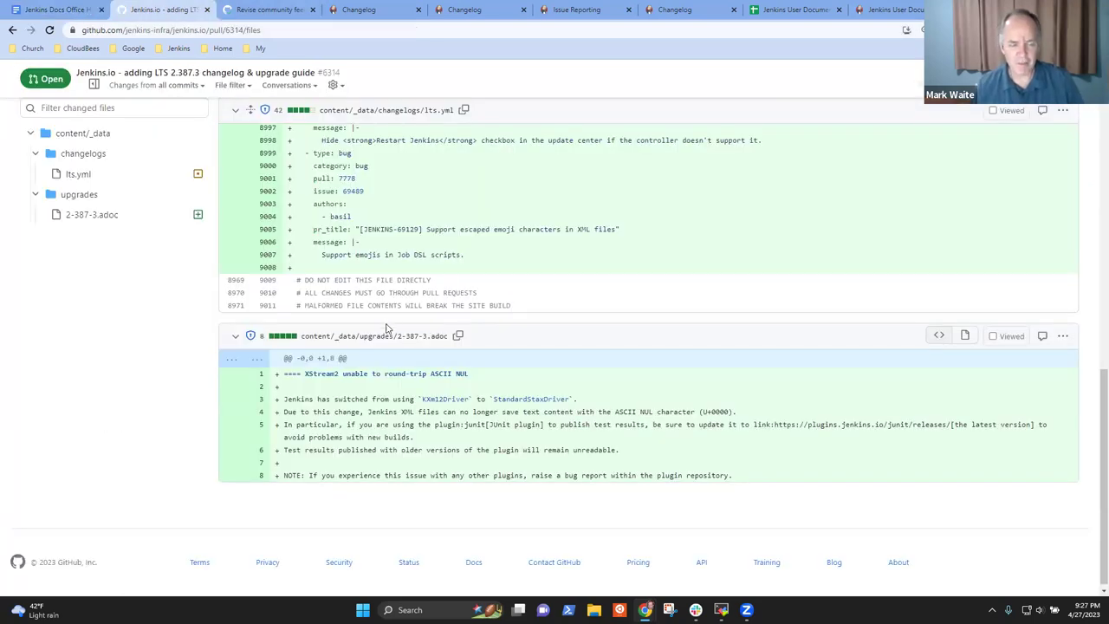
- Highlight the XStream2 ASCII NUL heading and XML driver sentence, then return to the meeting notes
drag(469, 373, 286, 375)
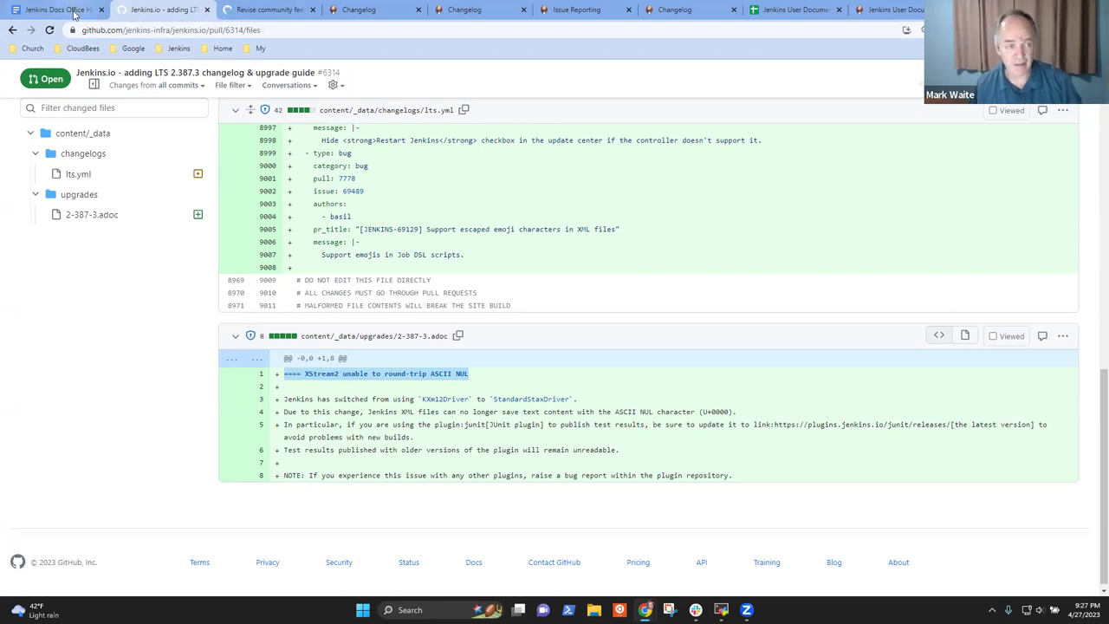
click(484, 388)
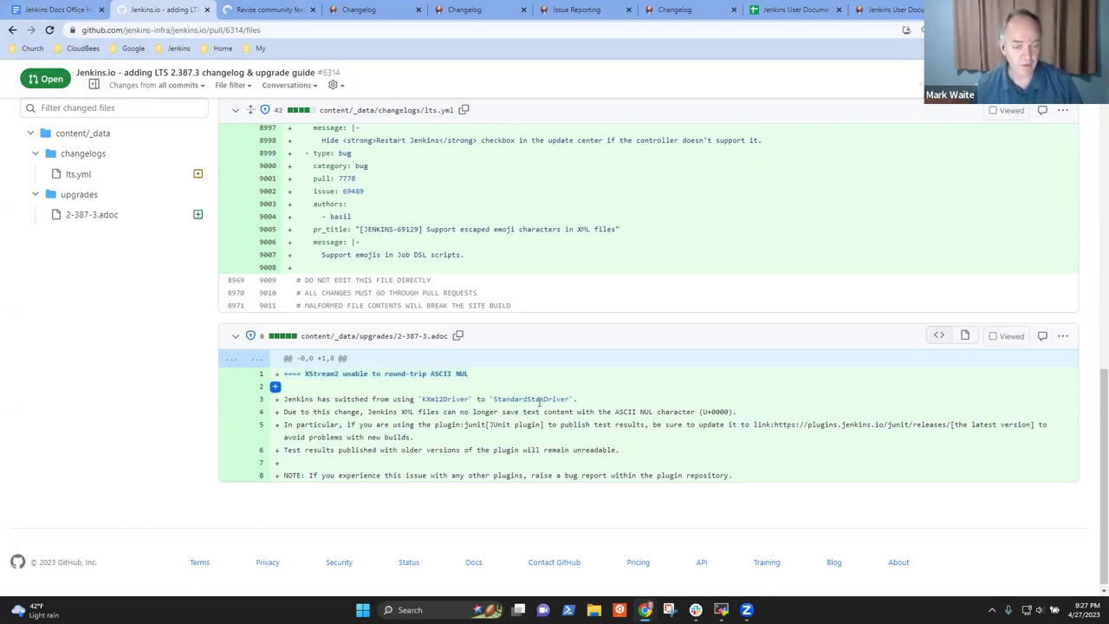
drag(285, 398, 345, 413)
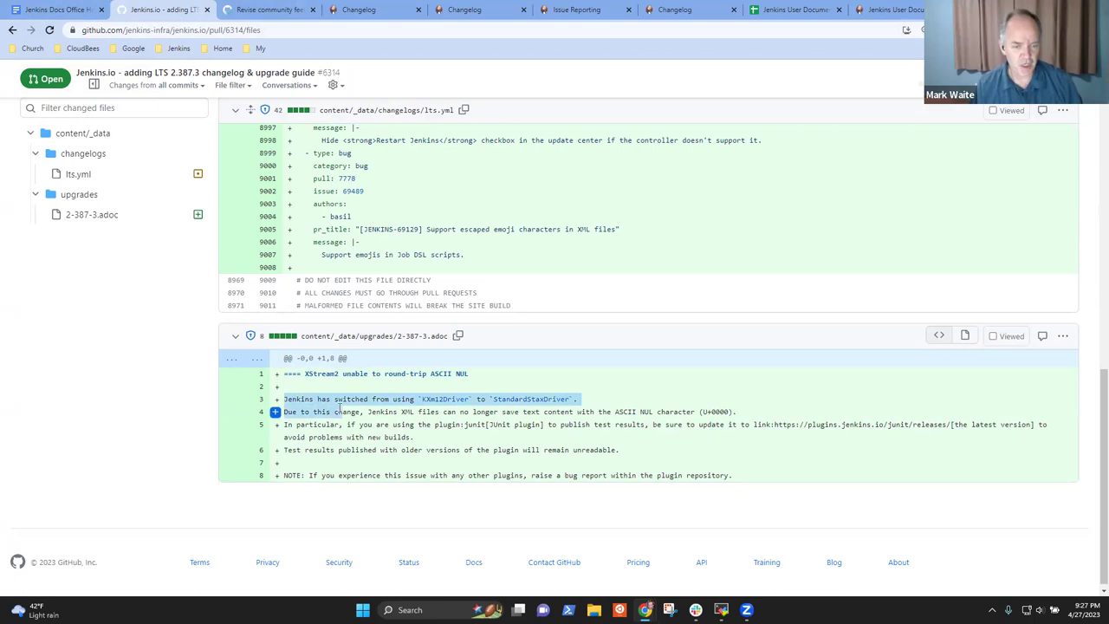
click(69, 9)
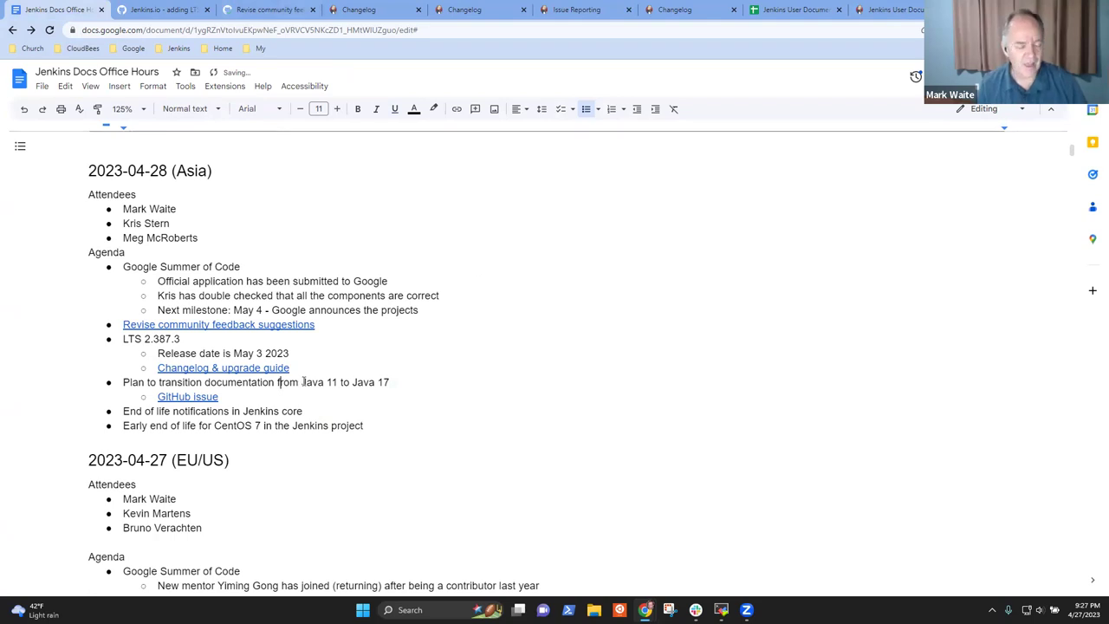
- Select the Java 17 transition agenda line and open its linked GitHub issue #6310 in a new tab
key(Up)
key(Up)
key(Up)
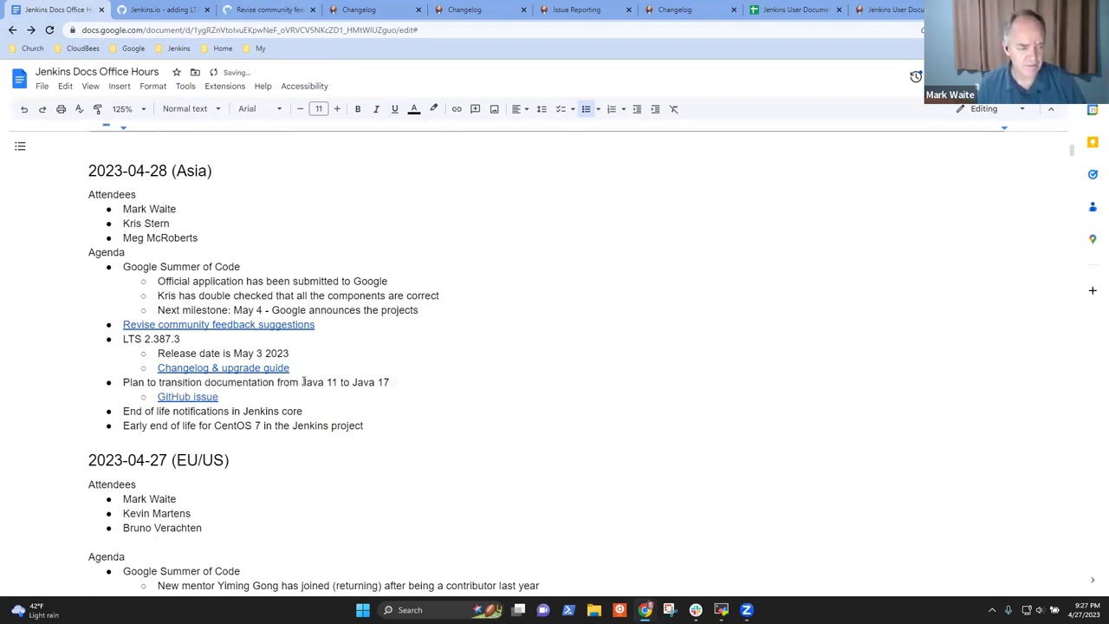
key(shift+Home)
key(Down)
key(Down)
key(Down)
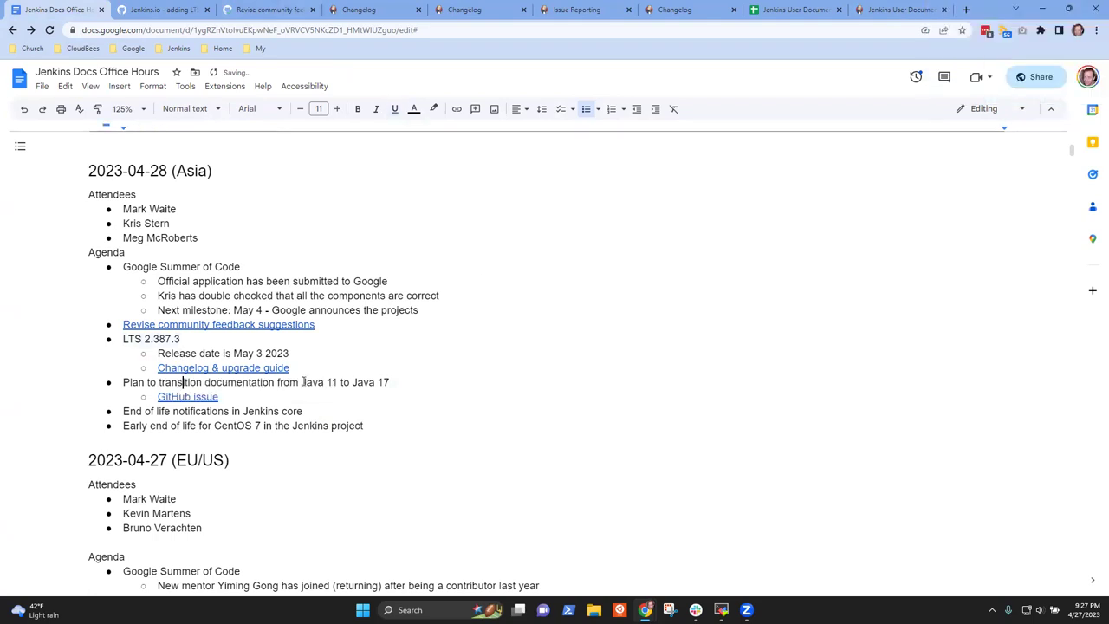
key(Home)
key(shift+End)
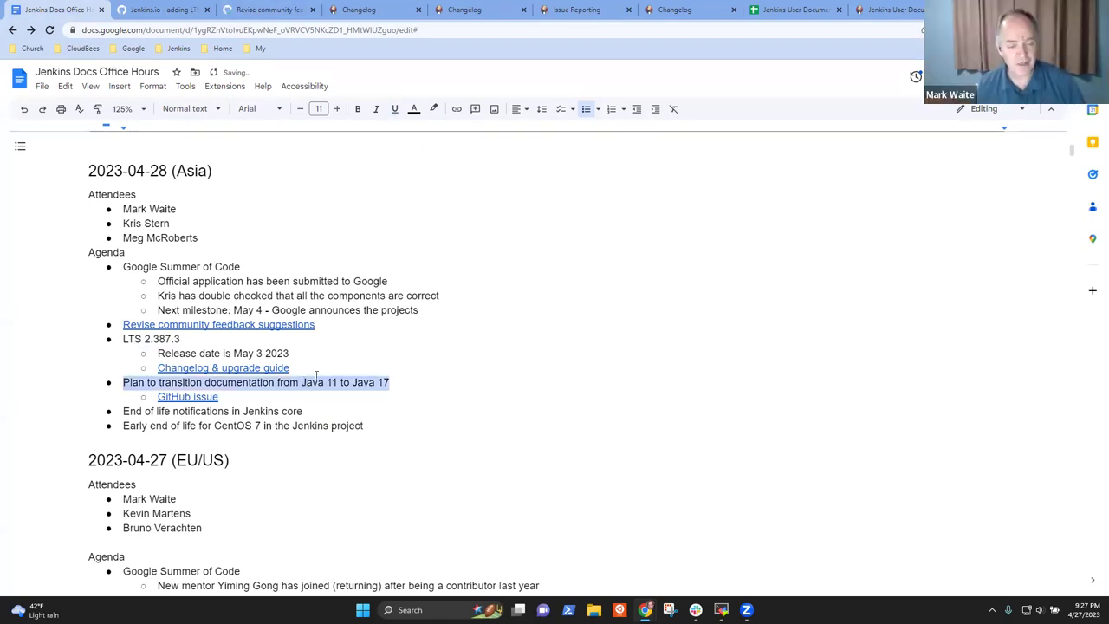
click(187, 399)
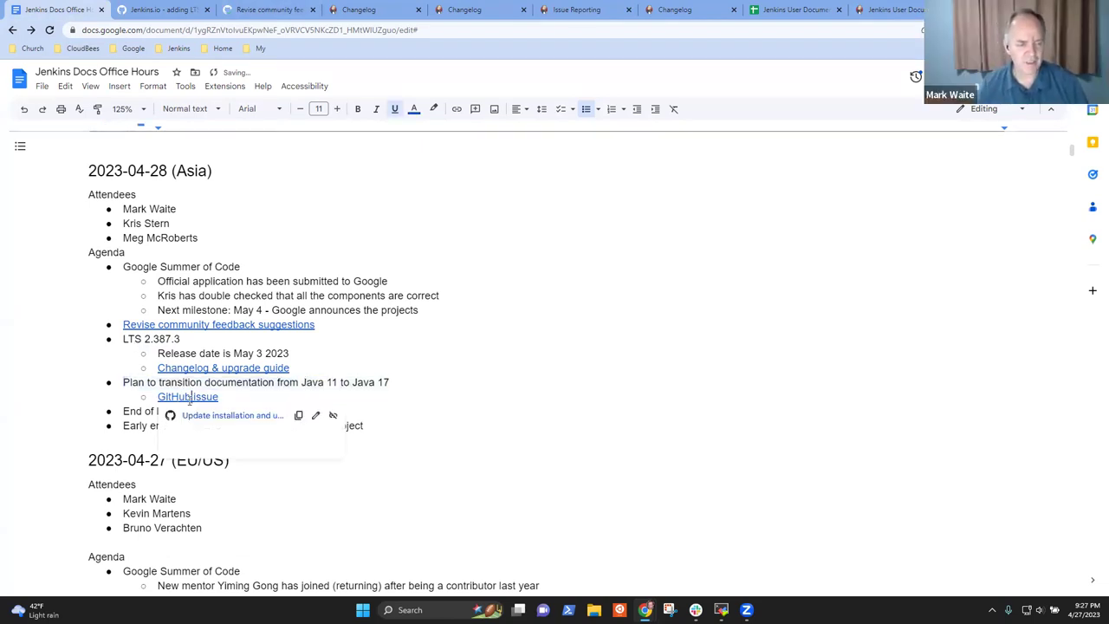
click(217, 421)
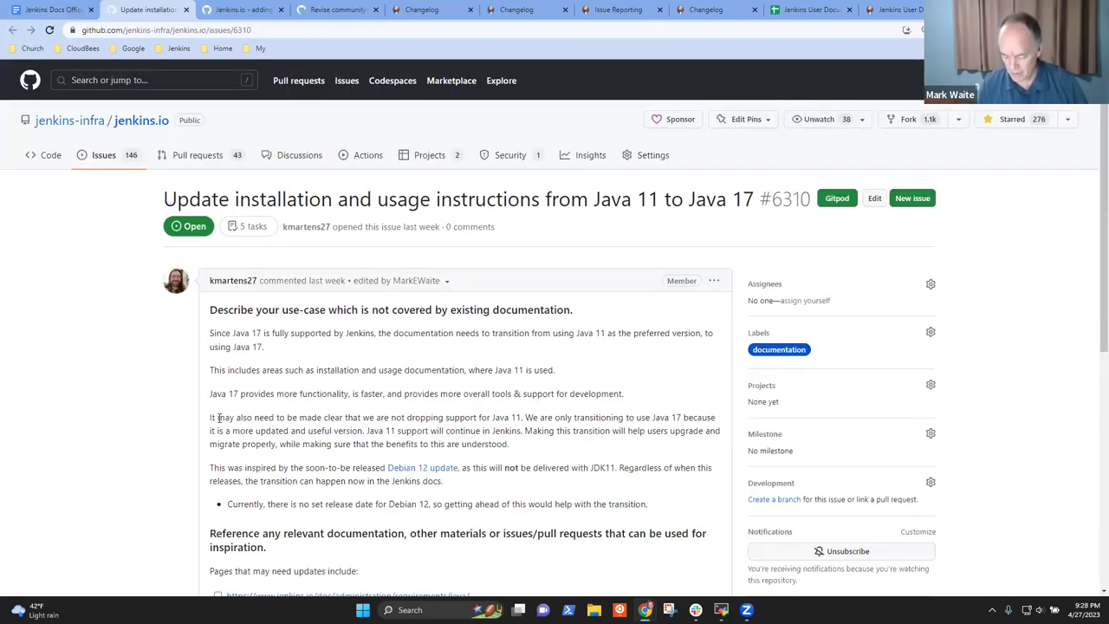
key(ctrl+plus)
key(ctrl+plus)
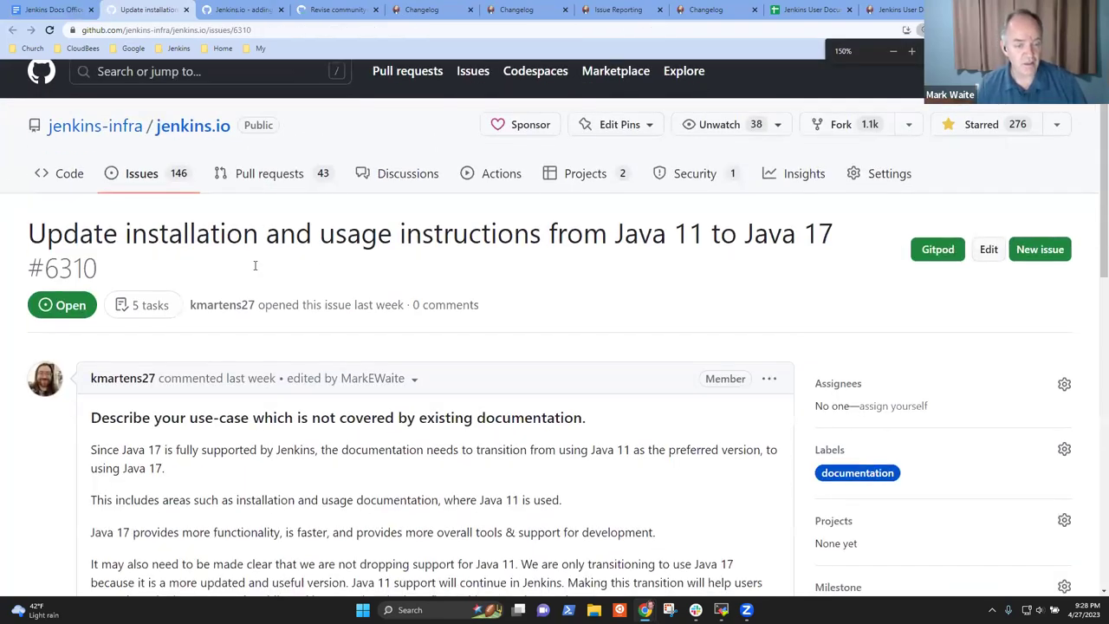
scroll(260, 260, down, 2)
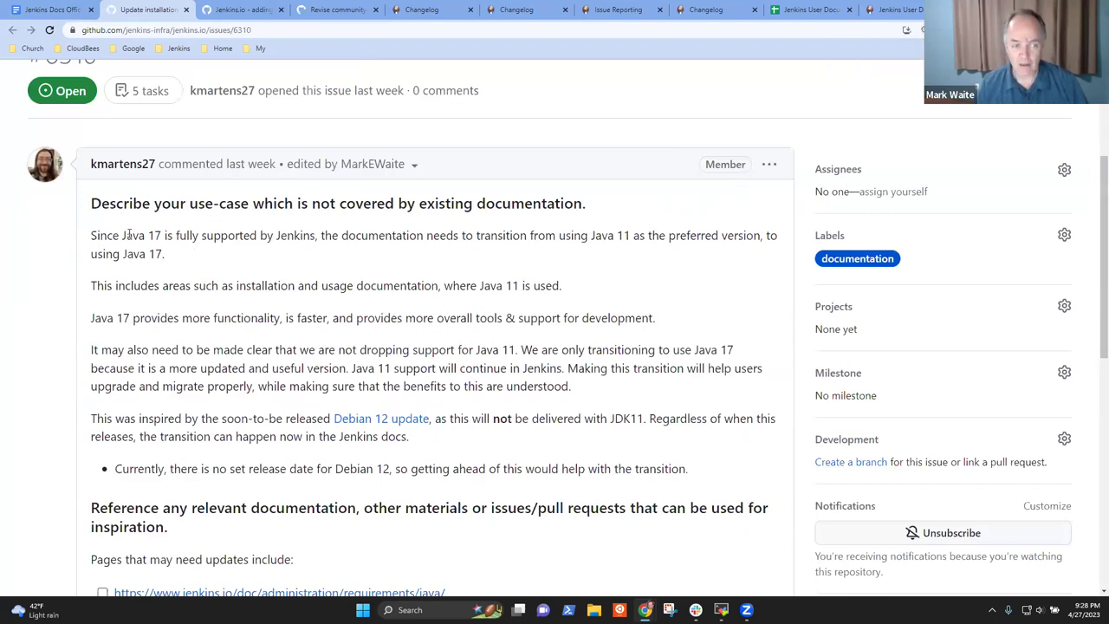
drag(123, 235, 311, 237)
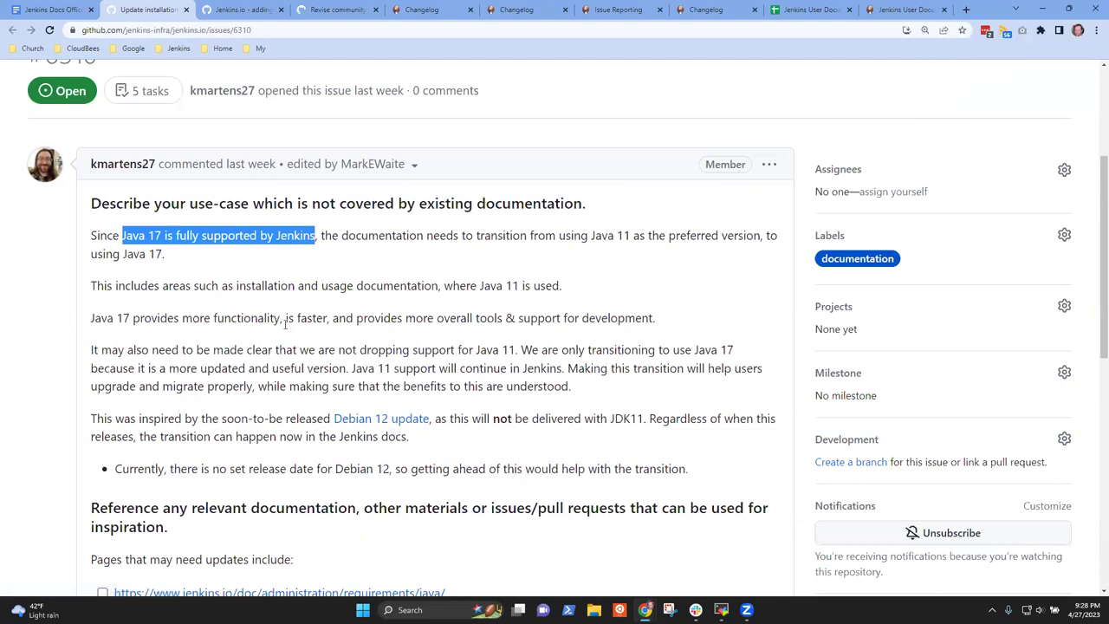
scroll(308, 324, down, 3)
scroll(309, 324, down, 2)
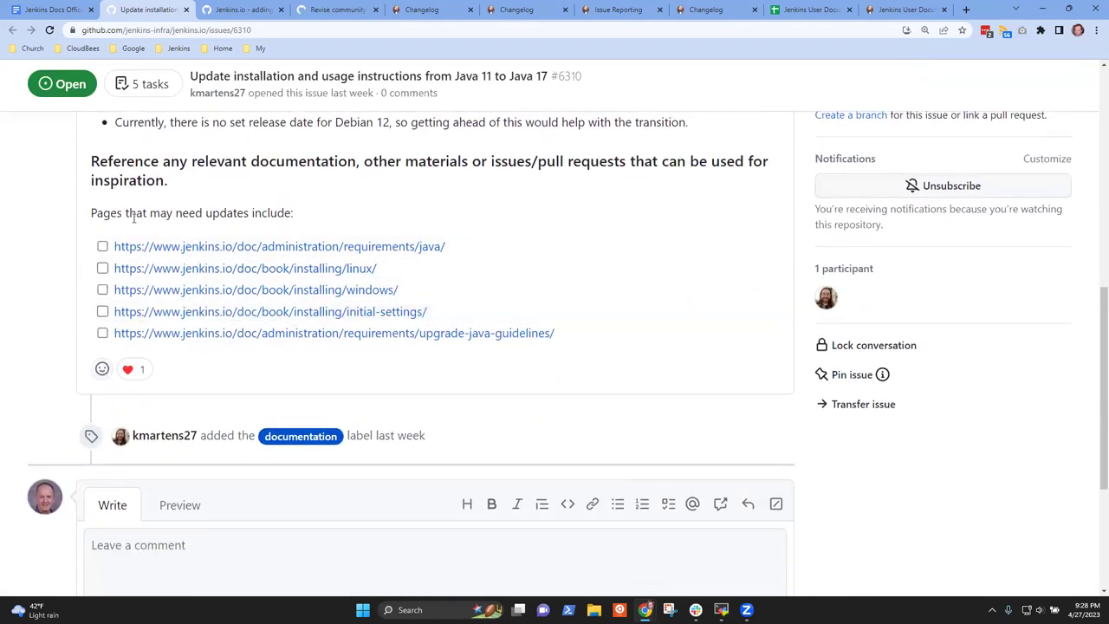
drag(91, 214, 565, 341)
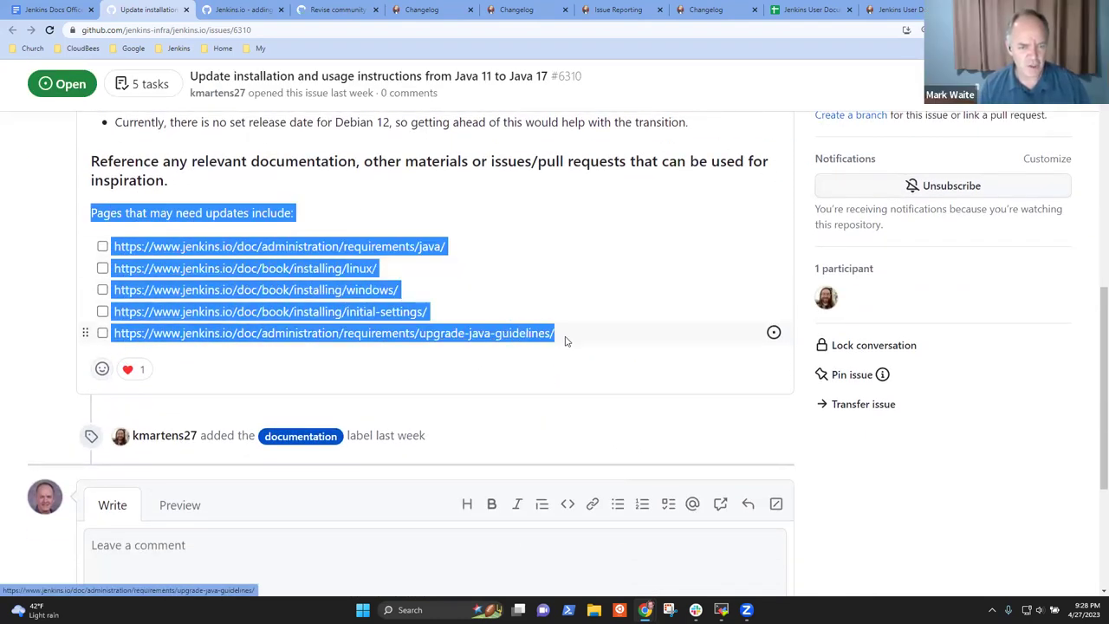
click(378, 214)
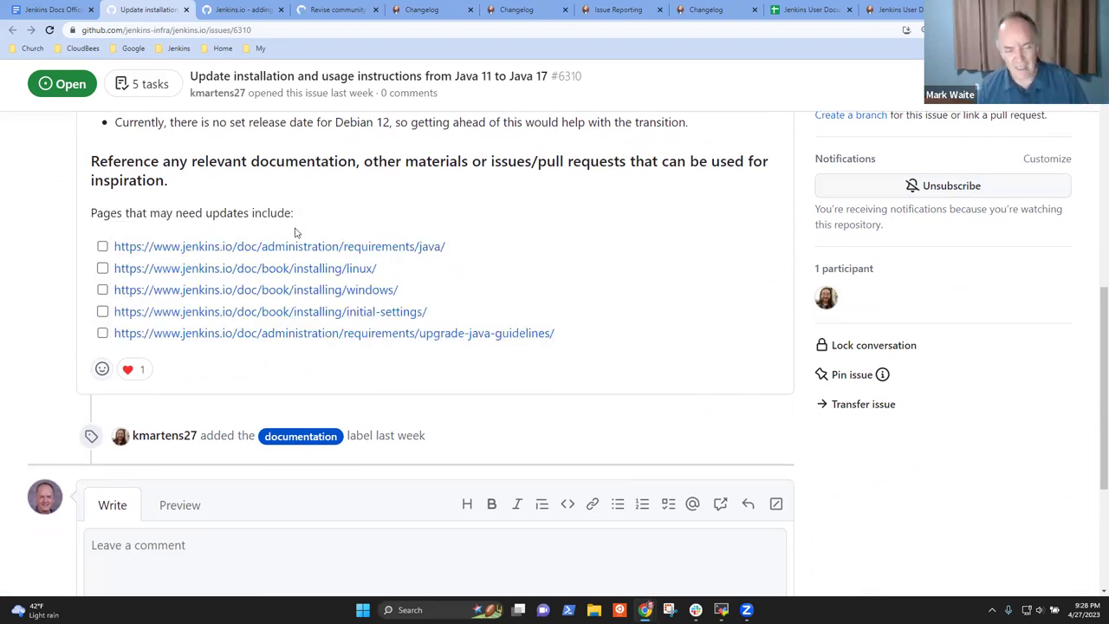
scroll(379, 260, up, 4)
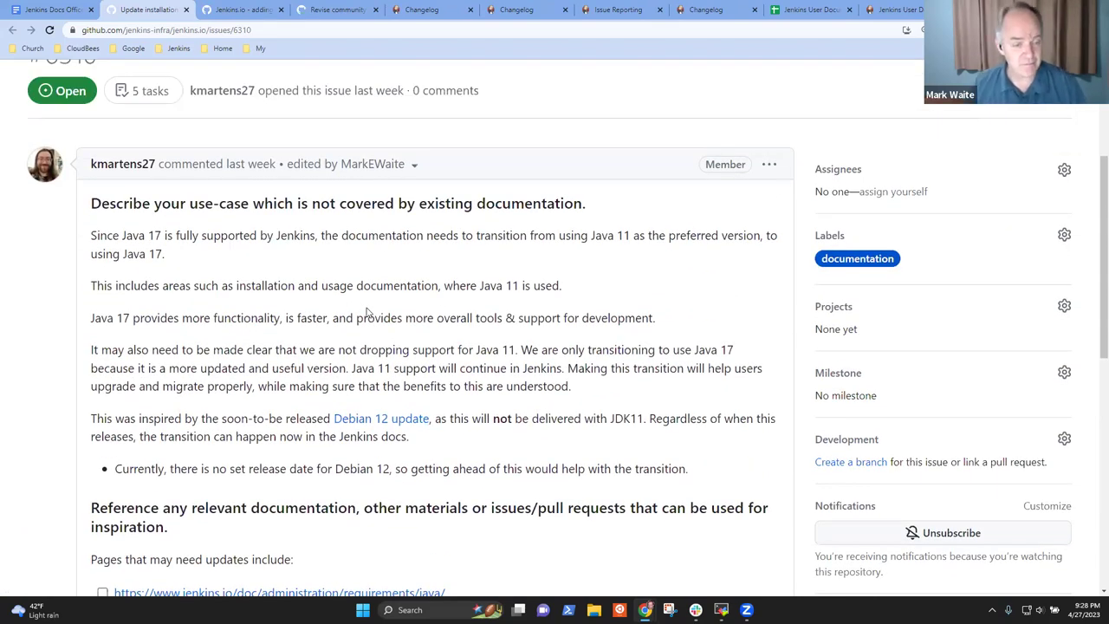
scroll(367, 314, down, 4)
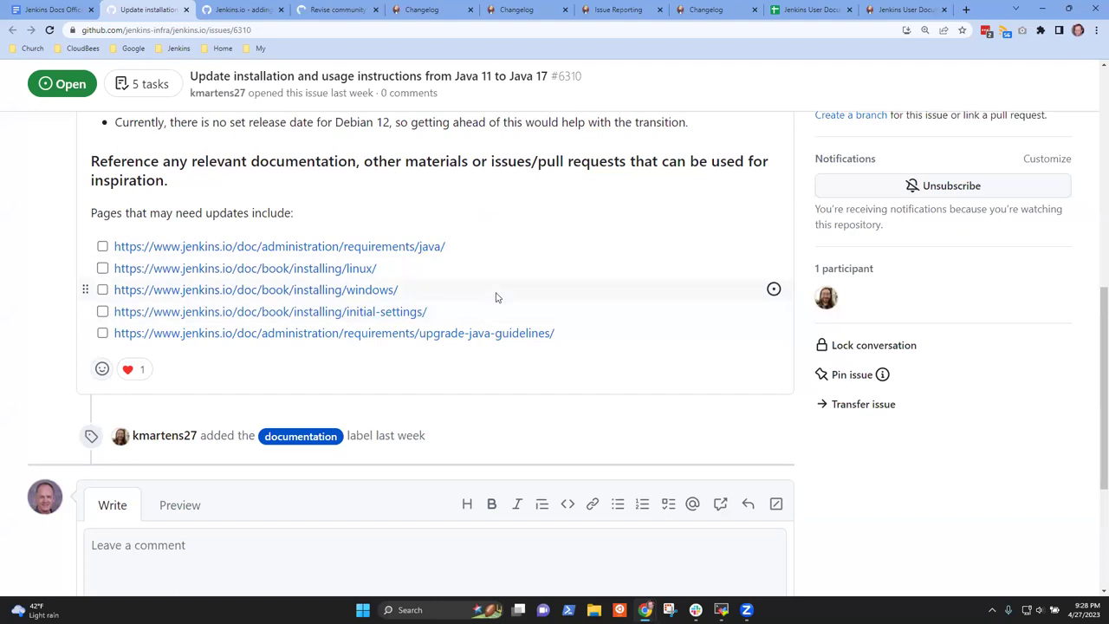
scroll(495, 294, up, 5)
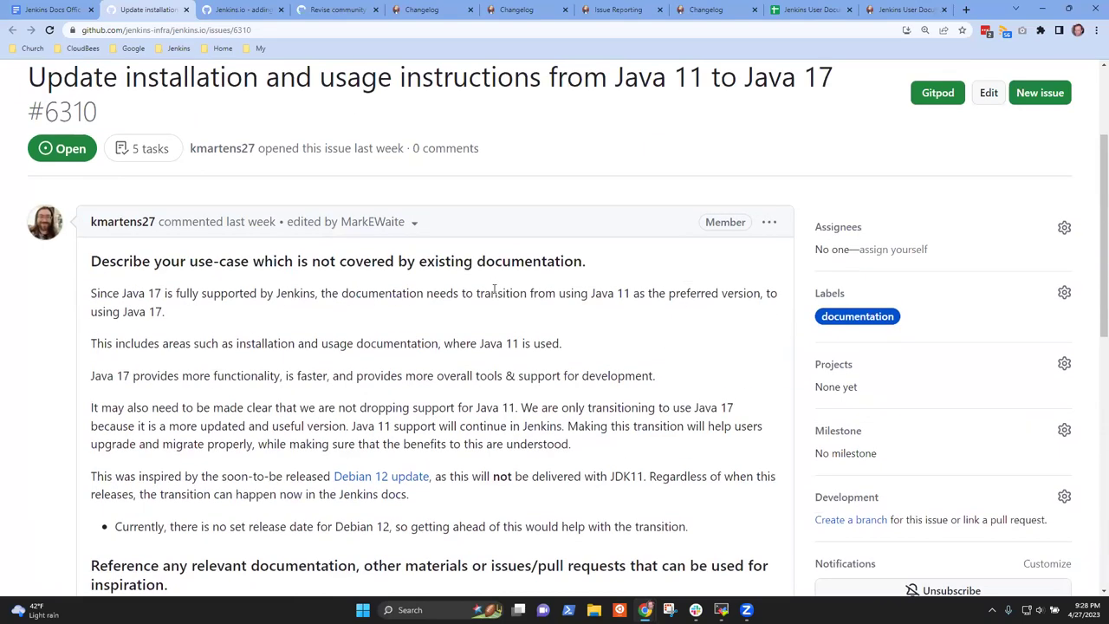
key(ctrl+minus)
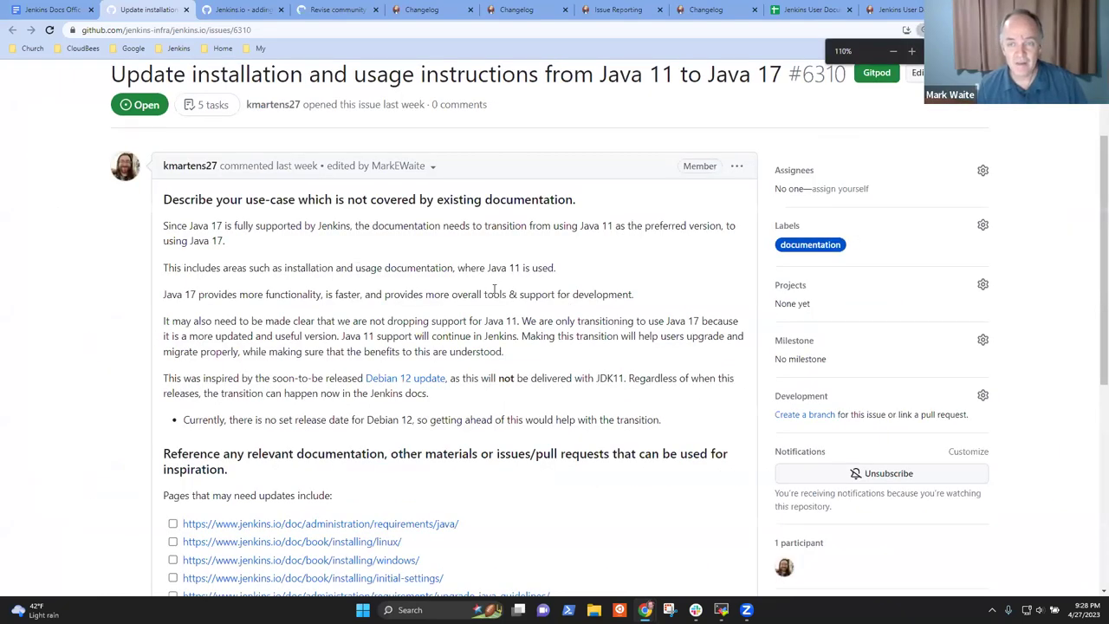
key(ctrl+minus)
key(ctrl+minus)
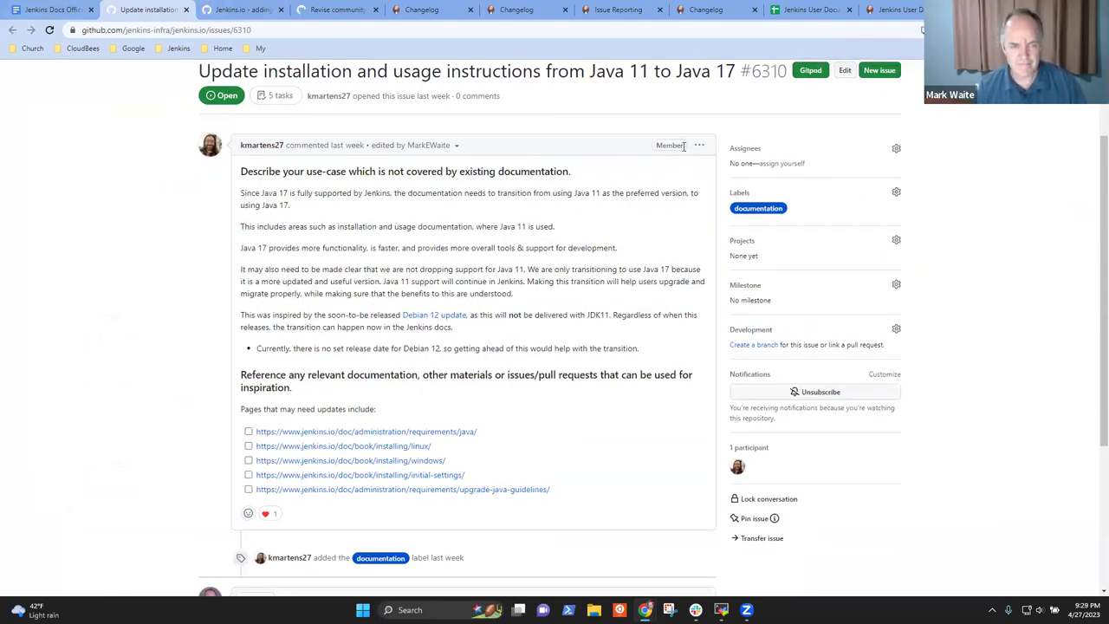
- Return to the meeting notes and place the cursor at the end of the End of life notifications line
click(65, 8)
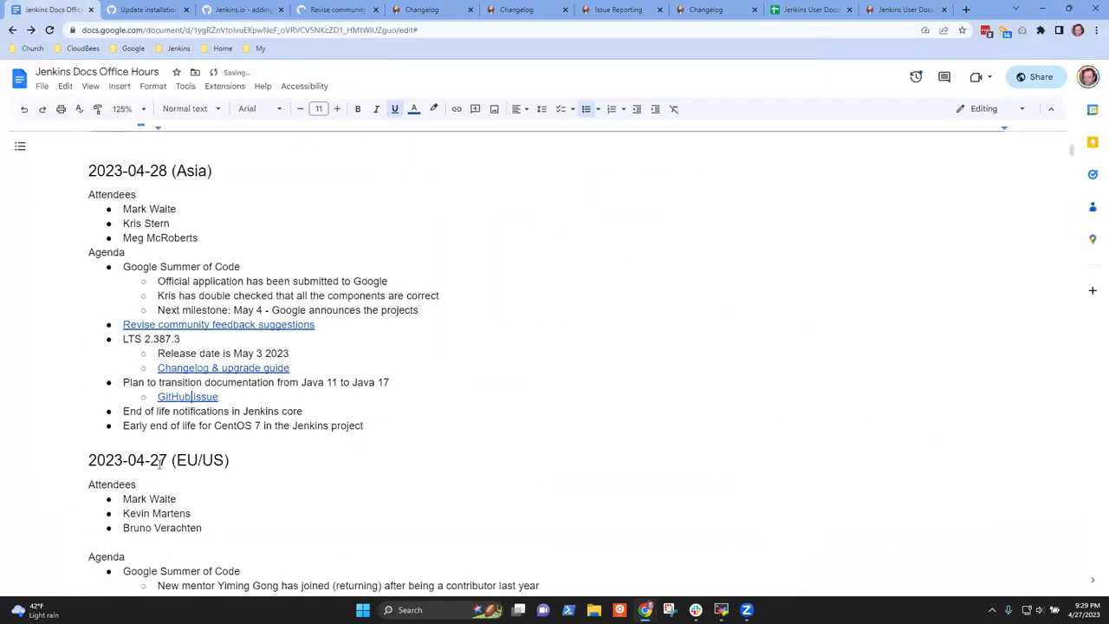
click(320, 410)
key(shift+End)
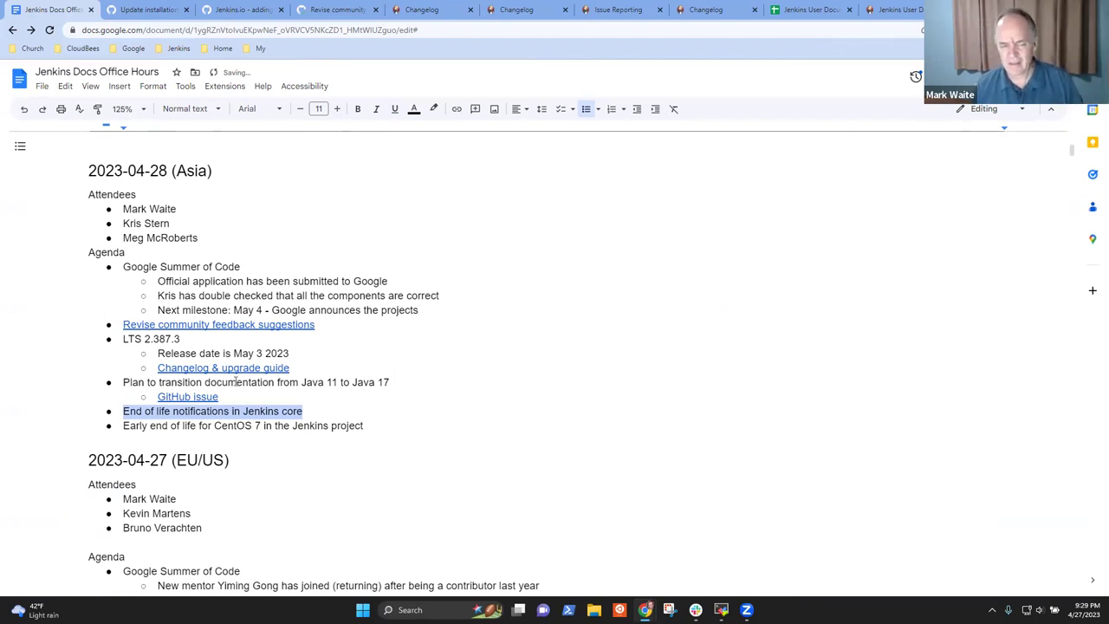
click(317, 414)
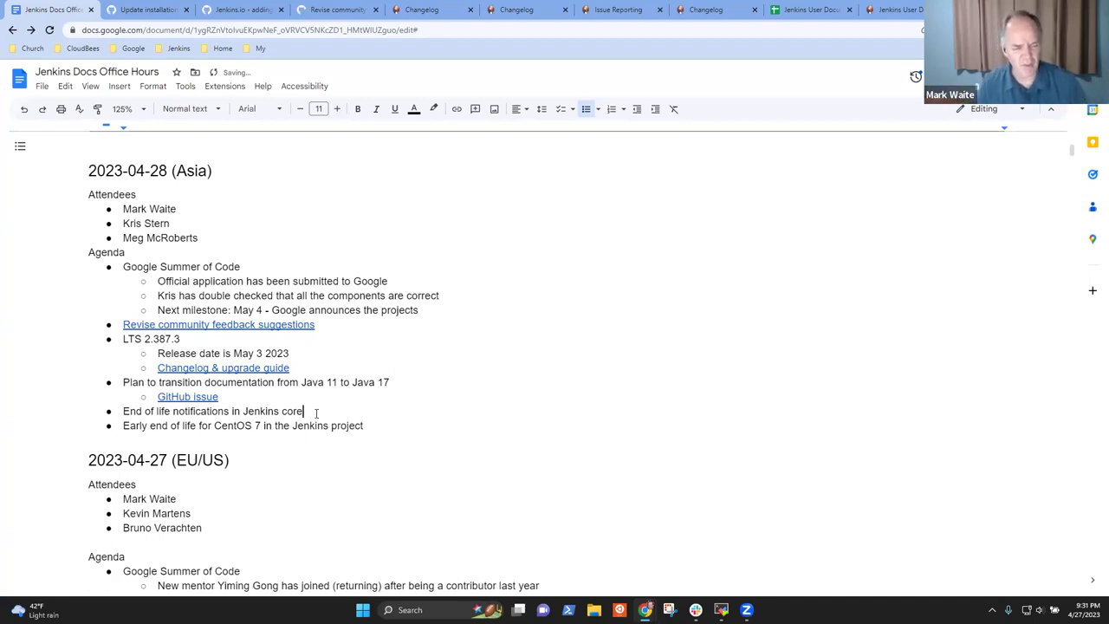
- Add a sub-bullet assigning an attendee to implement and submit a pull request to Jenkins core
key(Return)
key(Tab)
text(Mark to implement and submit a pull request)
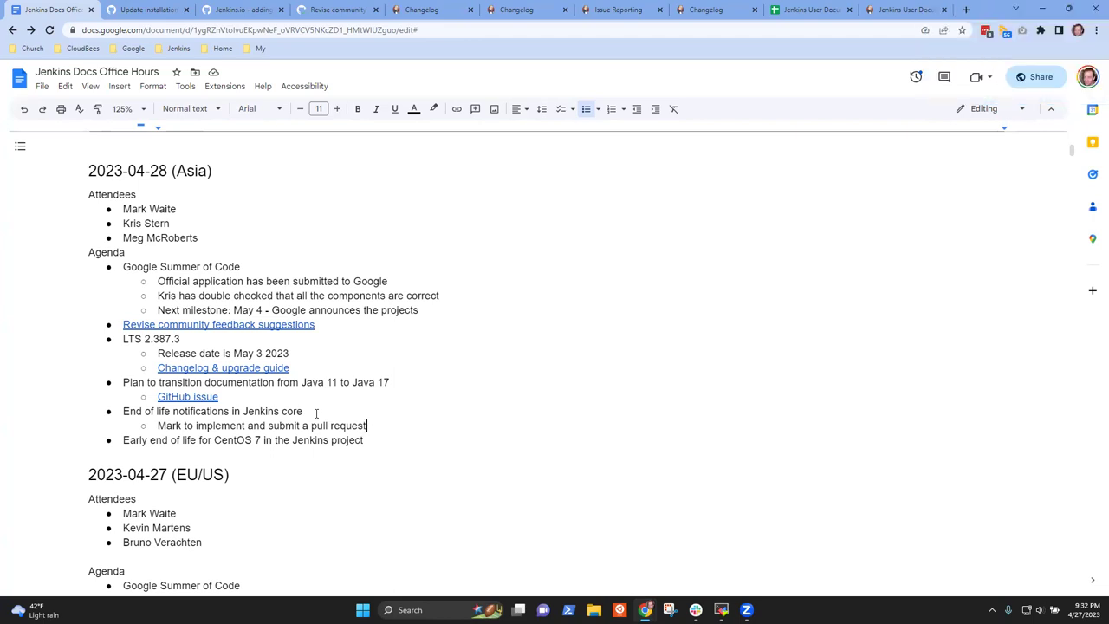
text(to Jenkins core)
key(shift+Home)
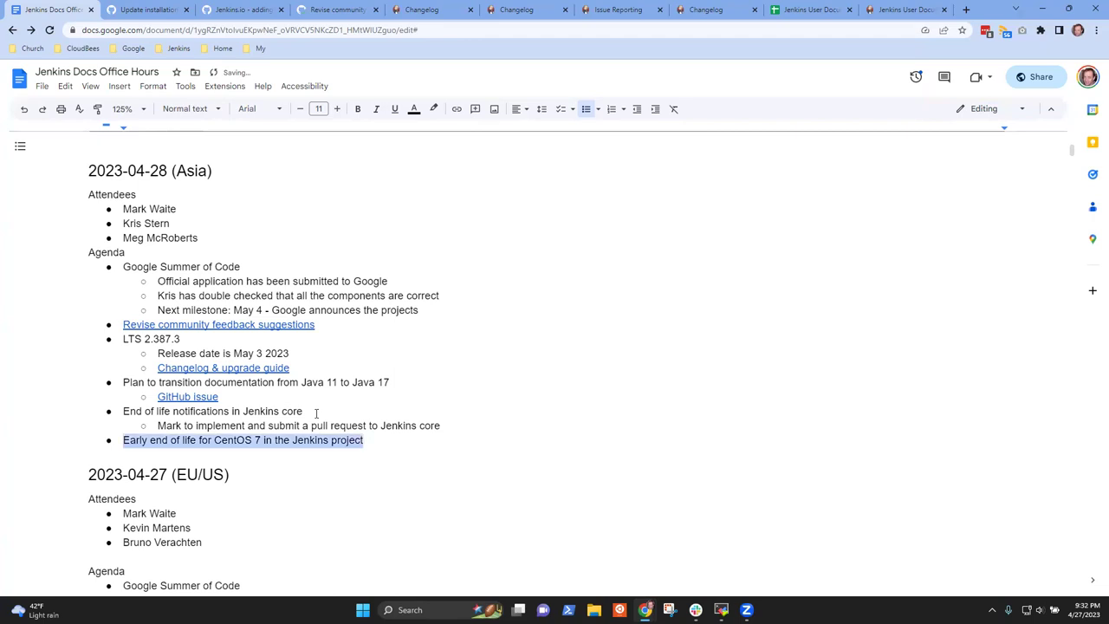
key(Up)
key(Down)
key(Down)
key(Up)
key(shift+End)
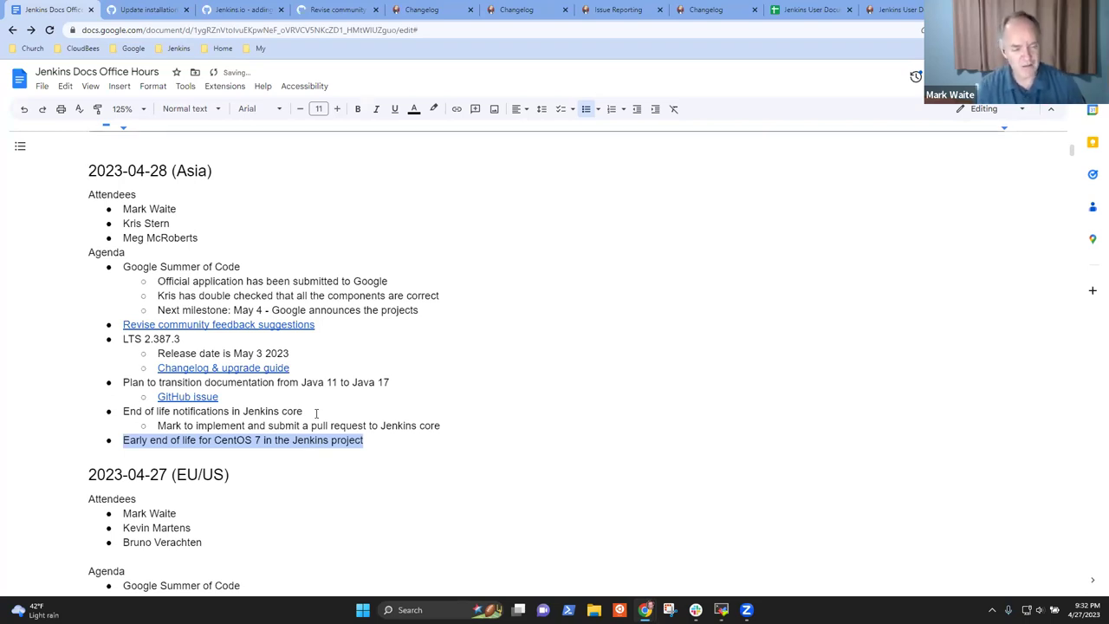
key(Right)
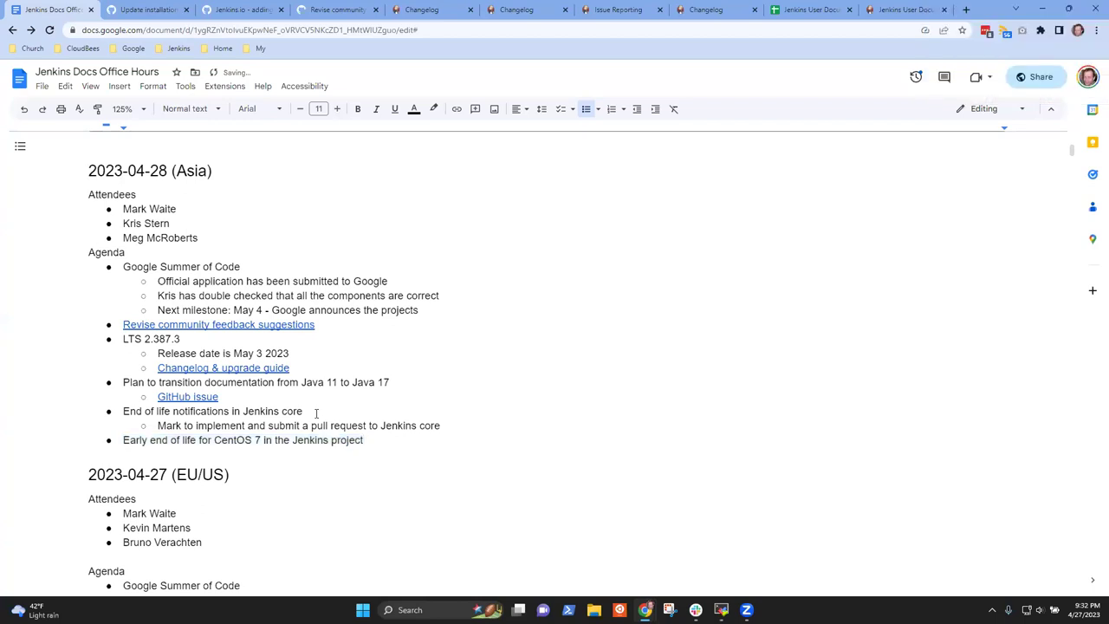